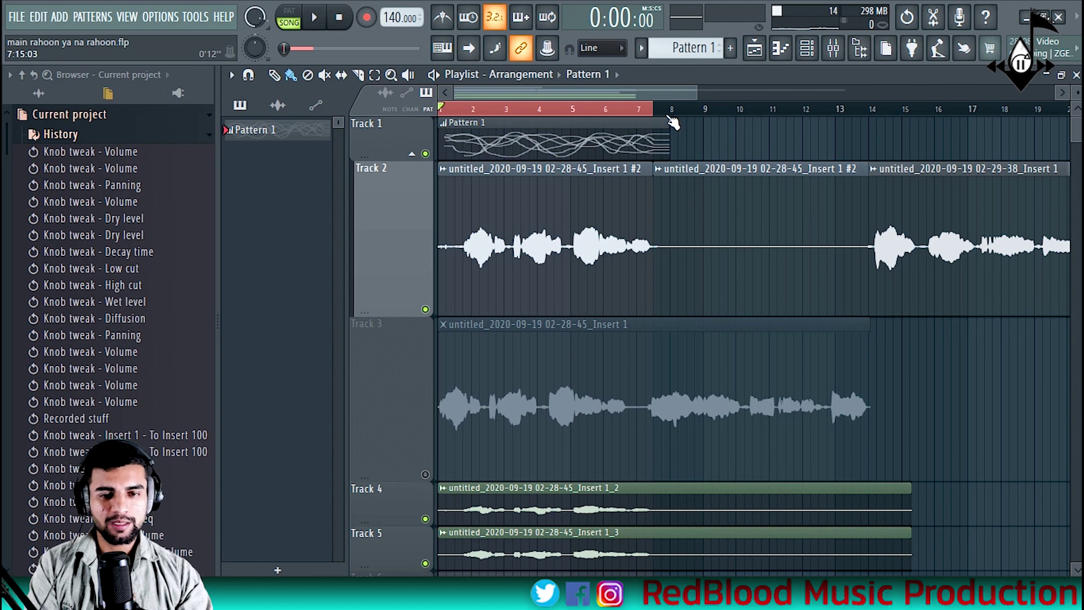
# Extend the time selection to bar 8 and delete the Pattern 1 clip and the audio clips on Tracks 4 and 5.
pyautogui.moveTo(673, 122); pyautogui.dragTo(673, 111)
pyautogui.click(945, 342)
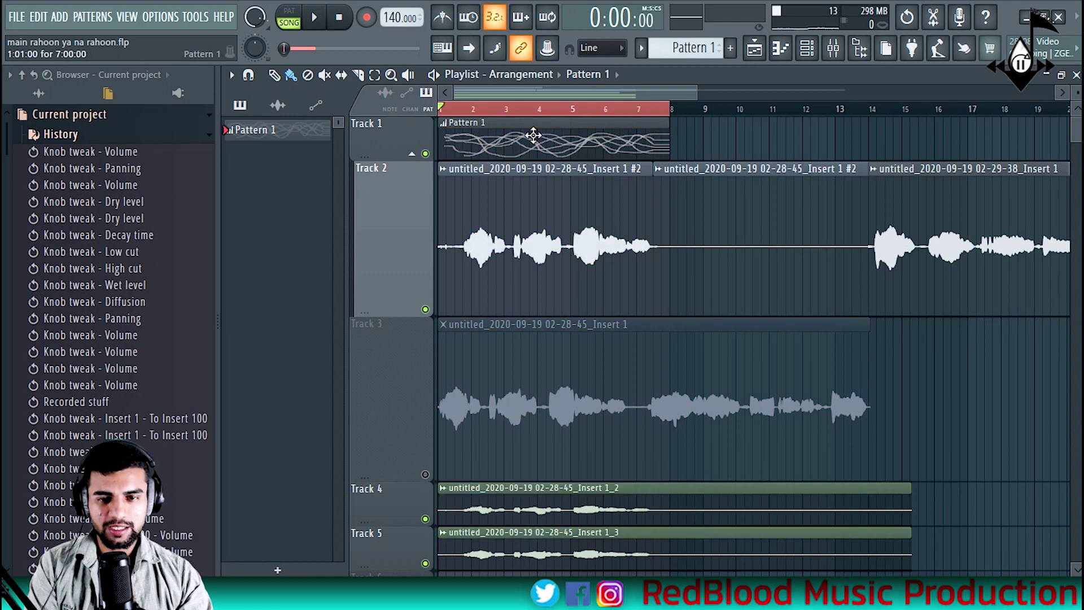
pyautogui.rightClick(568, 134)
pyautogui.rightClick(906, 509)
pyautogui.rightClick(904, 539)
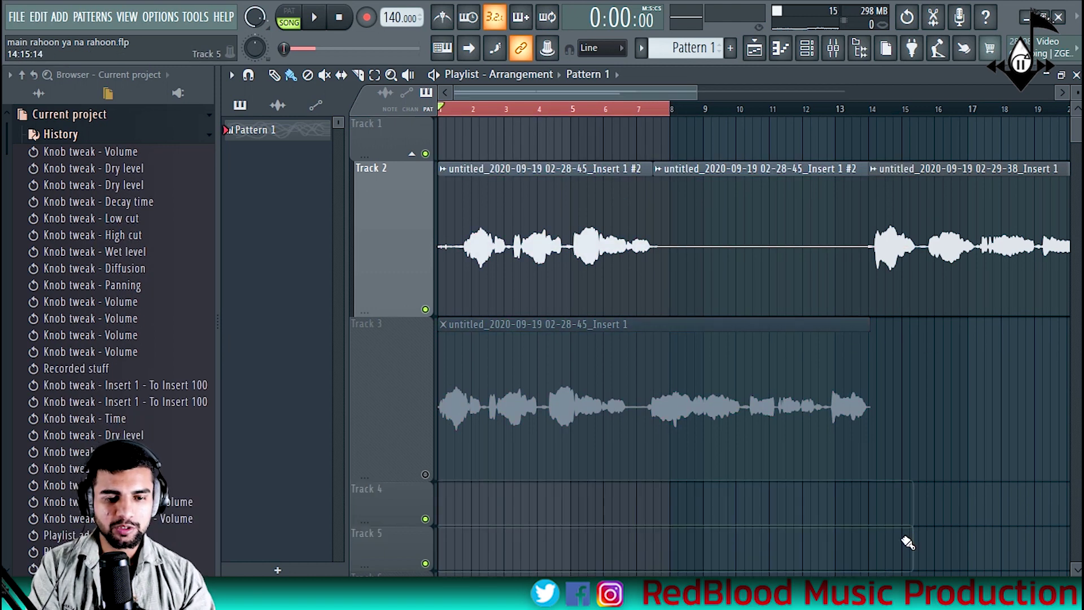
# Place the playhead just before the first vocal phrase on Track 2 and play the phrase.
pyautogui.moveTo(455, 111); pyautogui.dragTo(463, 110)
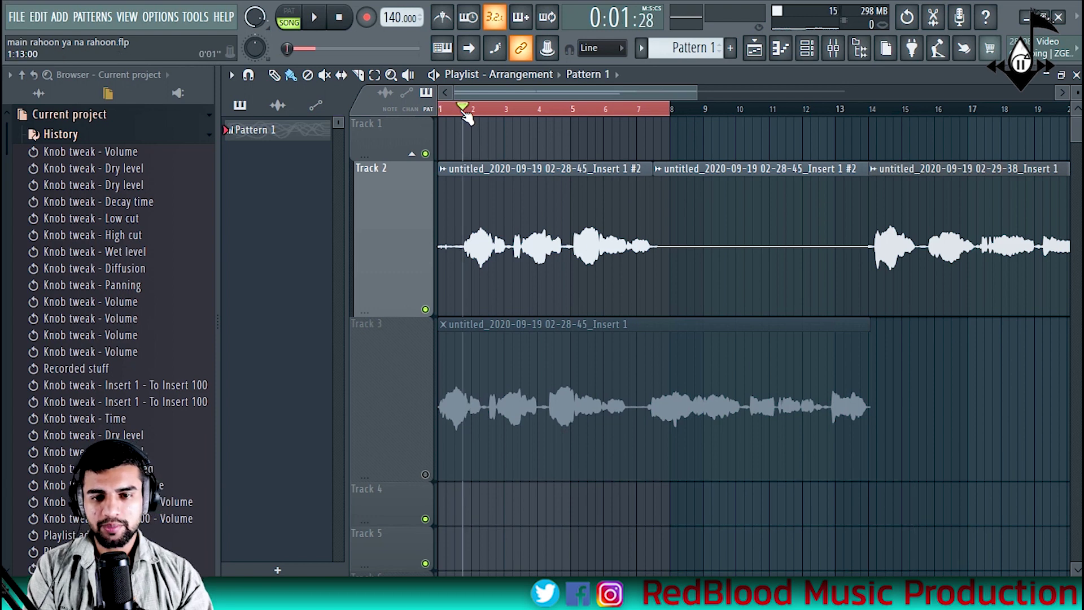
pyautogui.press('space')
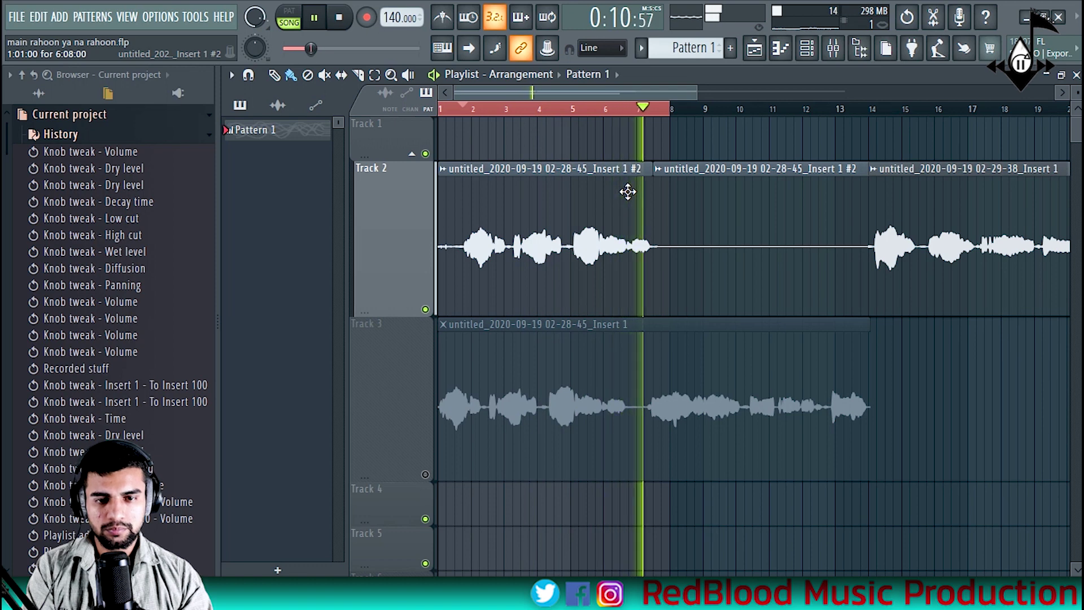
pyautogui.press('space')
# Route the first vocal clip on Track 2 to mixer Insert 5.
pyautogui.click(835, 51)
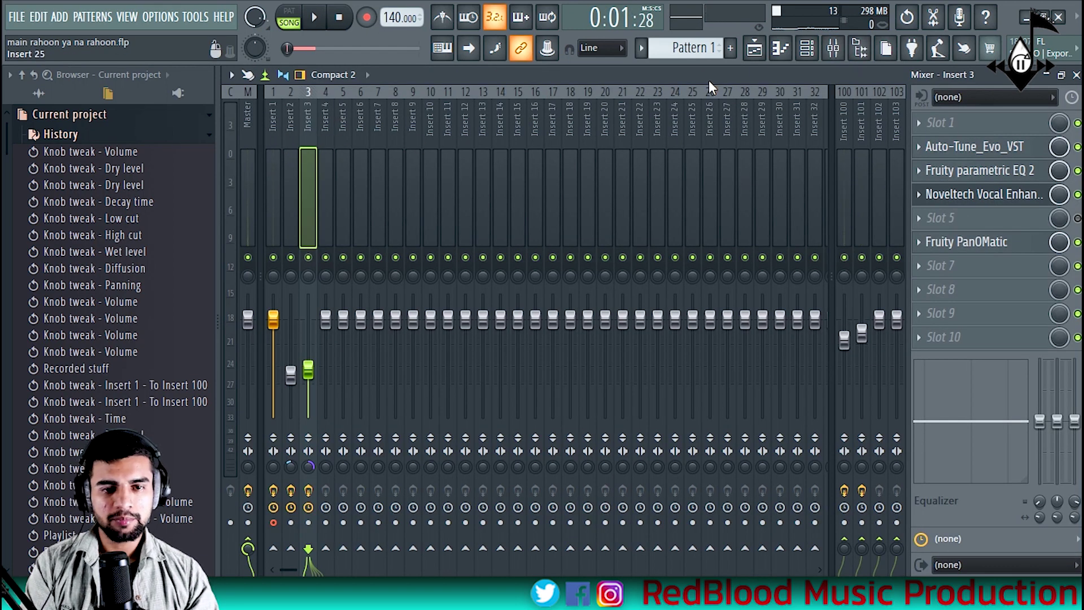
pyautogui.click(753, 52)
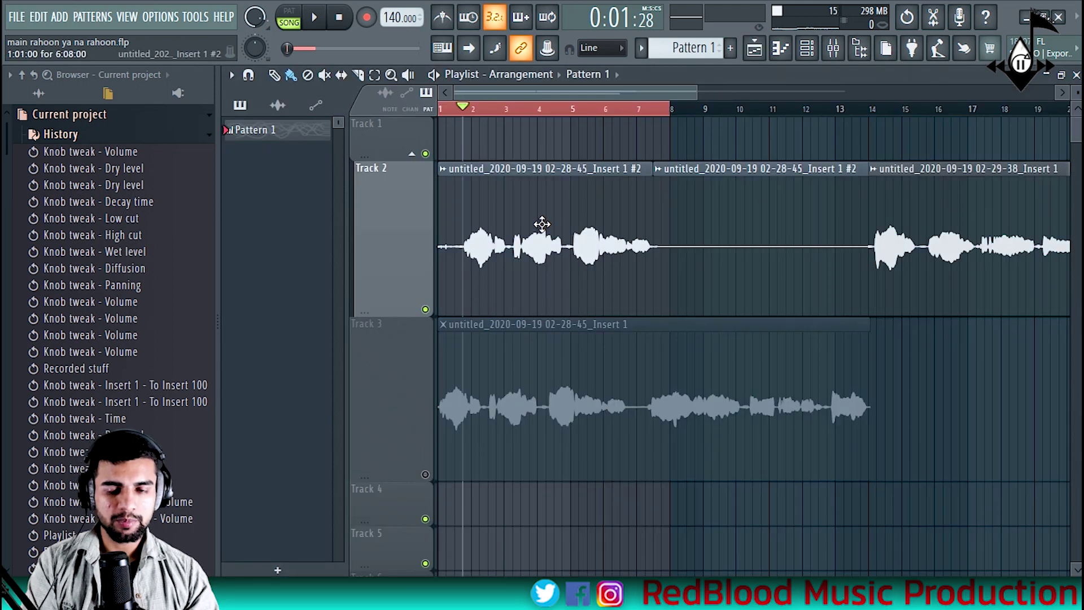
pyautogui.doubleClick(543, 224)
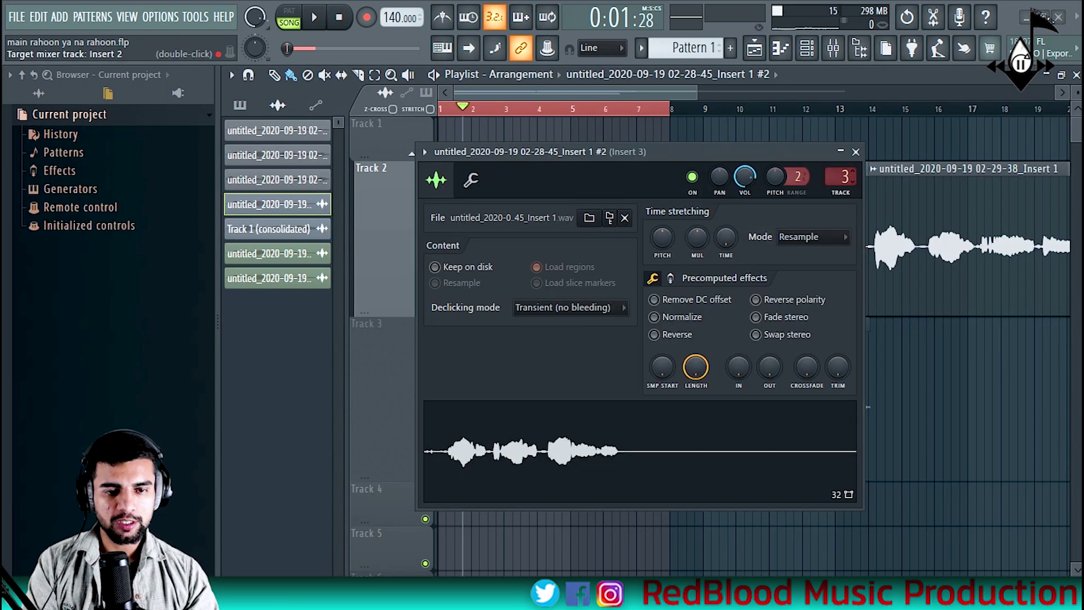
pyautogui.click(856, 152)
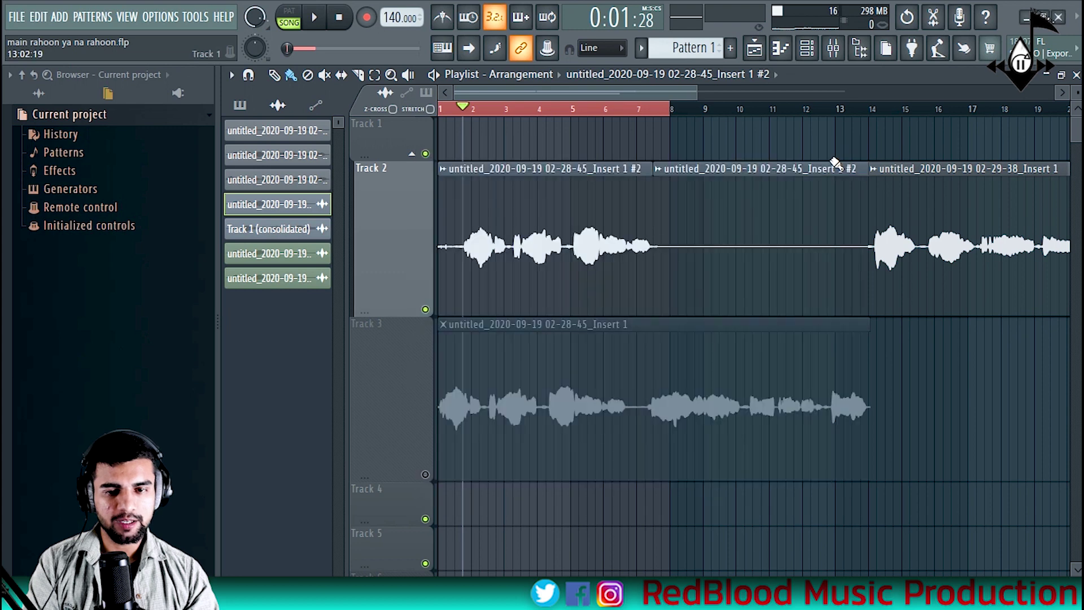
# Trim the silence from the start of the first Track 2 vocal clip and play it through Insert 5.
pyautogui.moveTo(440, 197); pyautogui.dragTo(462, 202)
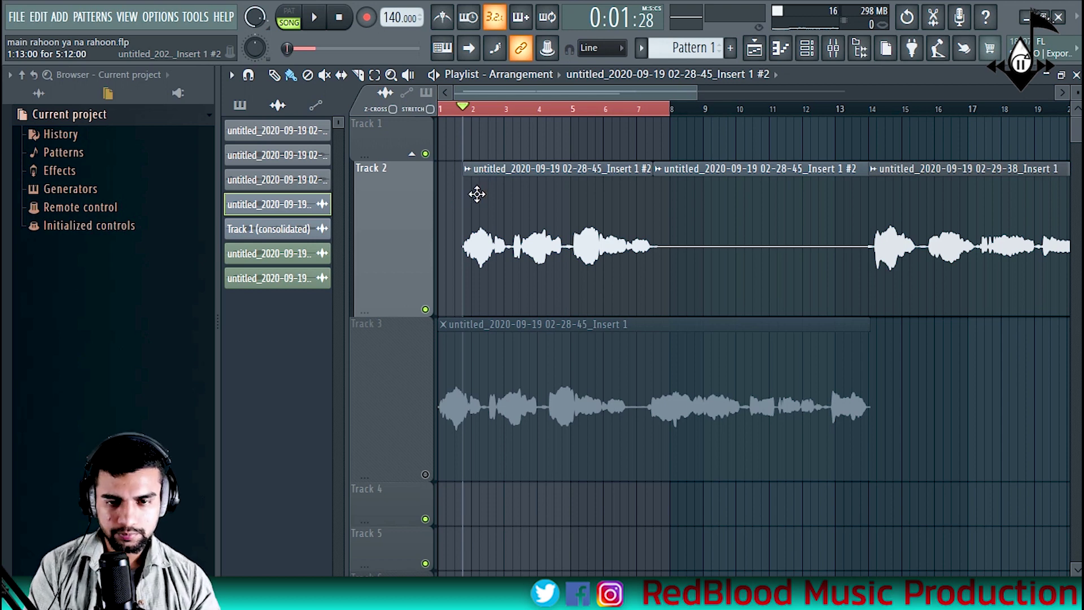
pyautogui.click(835, 57)
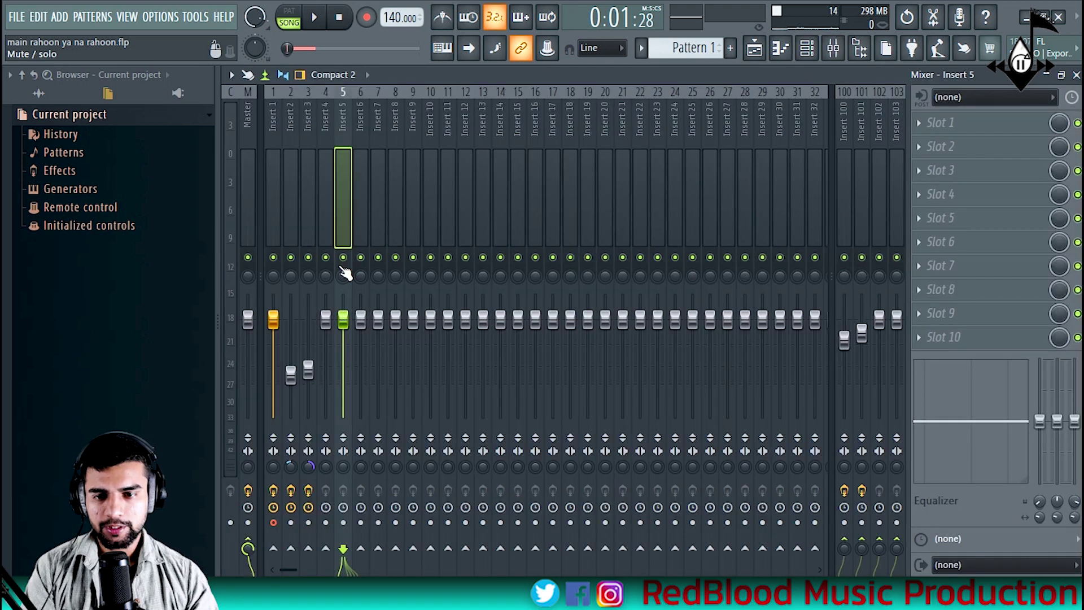
pyautogui.press('space')
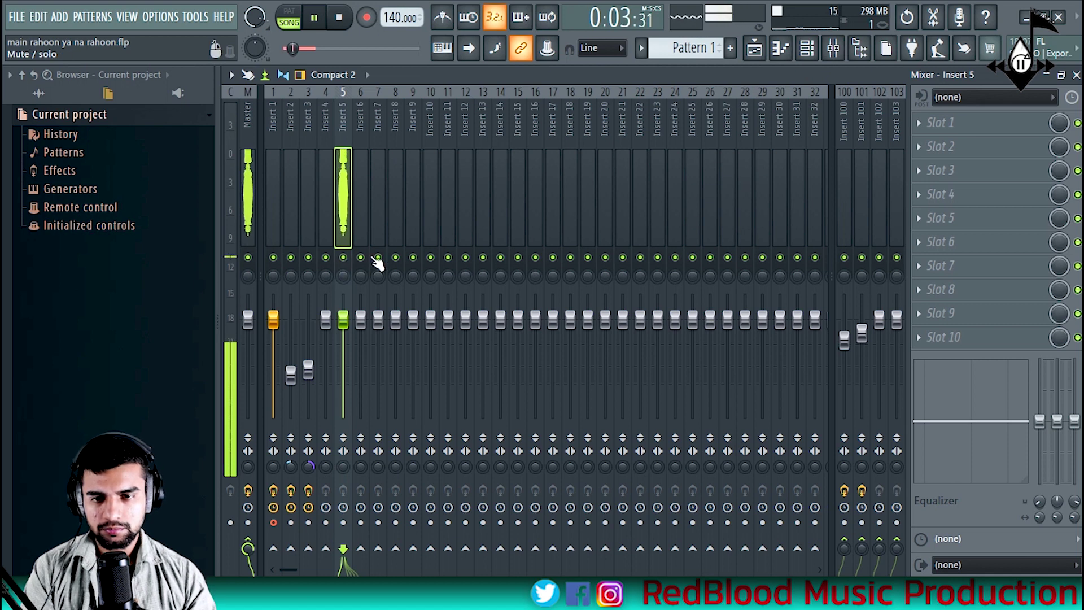
pyautogui.press('space')
# Add Auto-Tune_Evo_VST to slot 2 of Insert 5, with pitch amount 56 and retune speed 11.
pyautogui.click(929, 147)
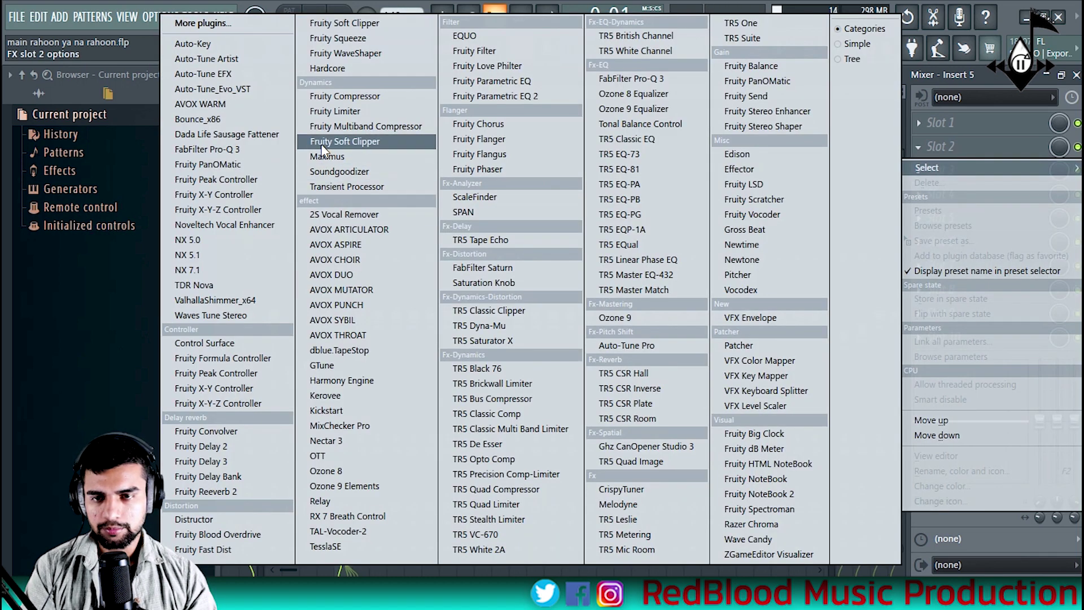
pyautogui.click(212, 89)
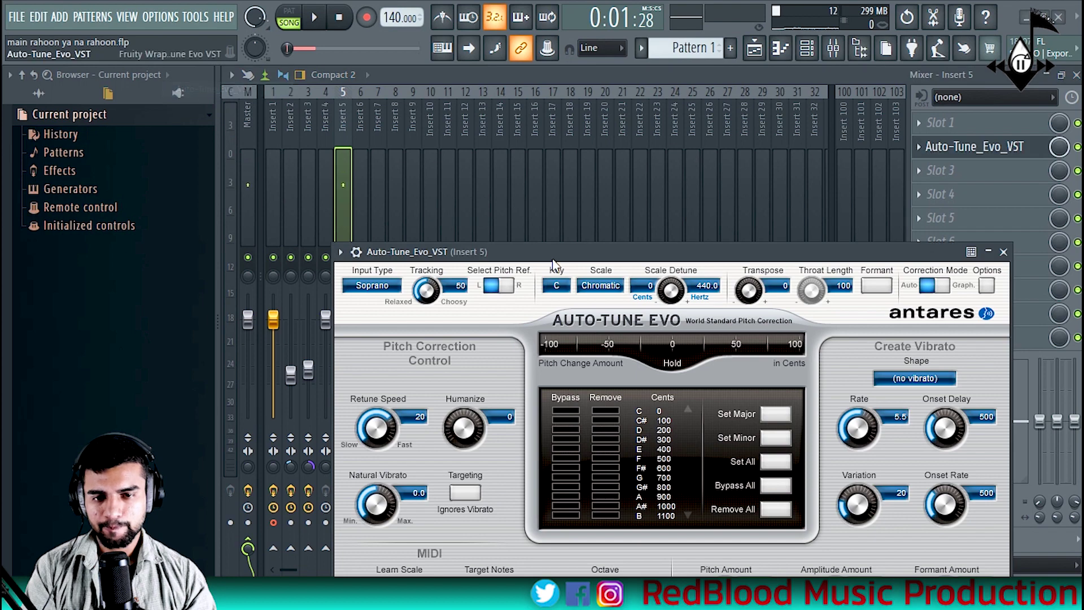
pyautogui.moveTo(553, 259); pyautogui.dragTo(517, 99)
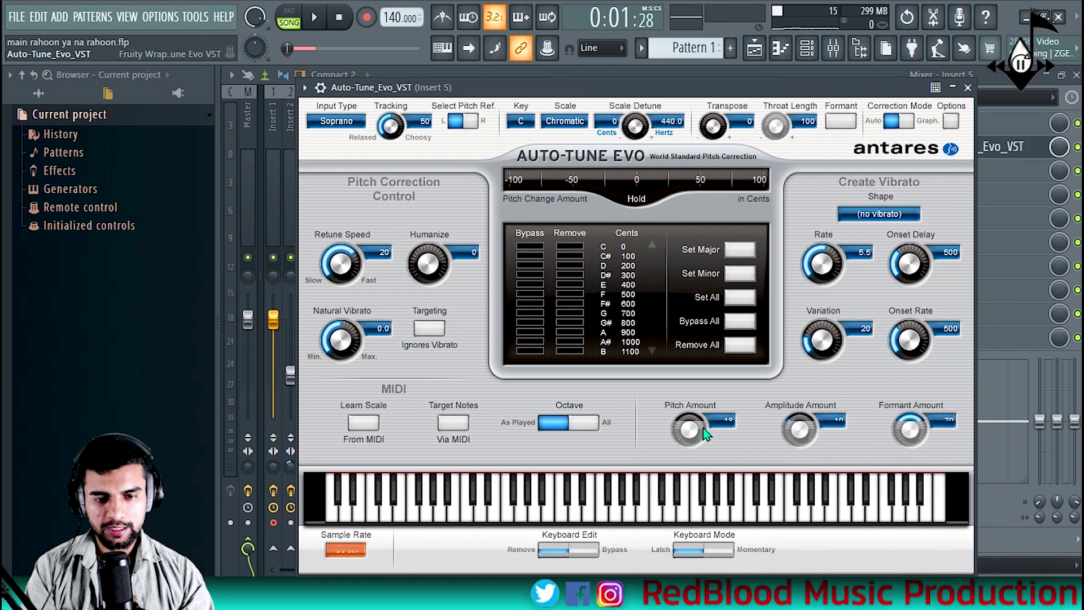
pyautogui.moveTo(703, 428); pyautogui.dragTo(695, 408)
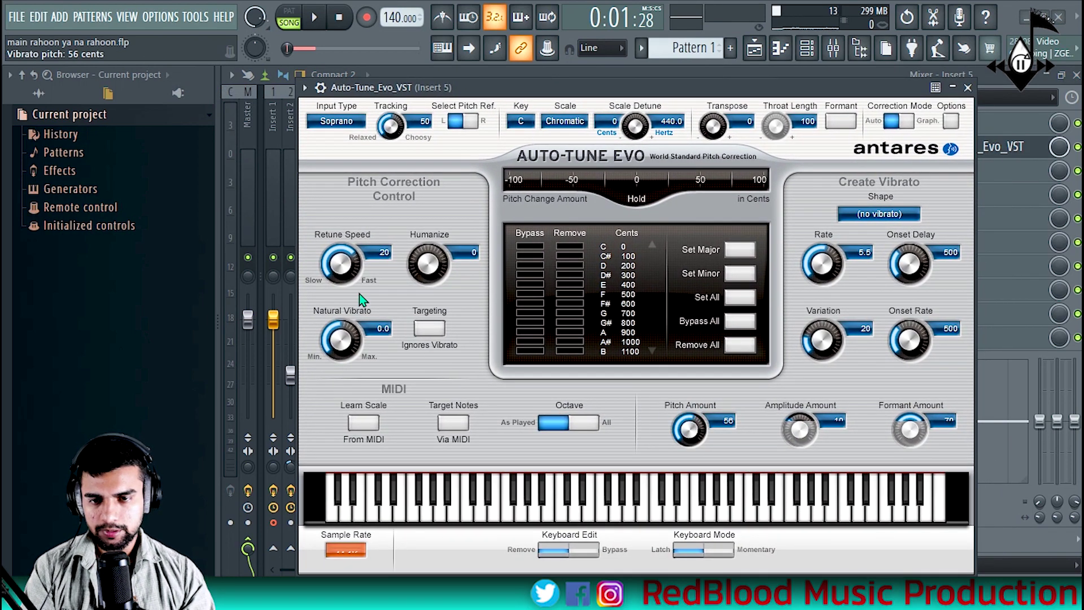
pyautogui.scroll(-3, 344, 253)
# Set Auto-Tune's key to B and its scale to Minor, and close the plugin window.
pyautogui.click(520, 121)
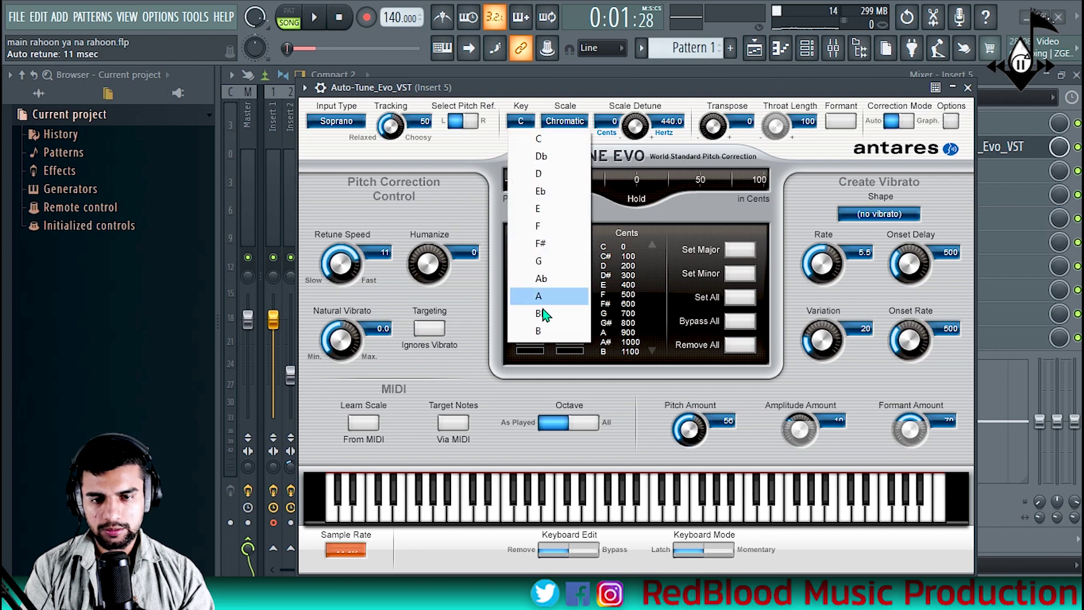
pyautogui.click(540, 331)
pyautogui.click(573, 126)
pyautogui.click(615, 114)
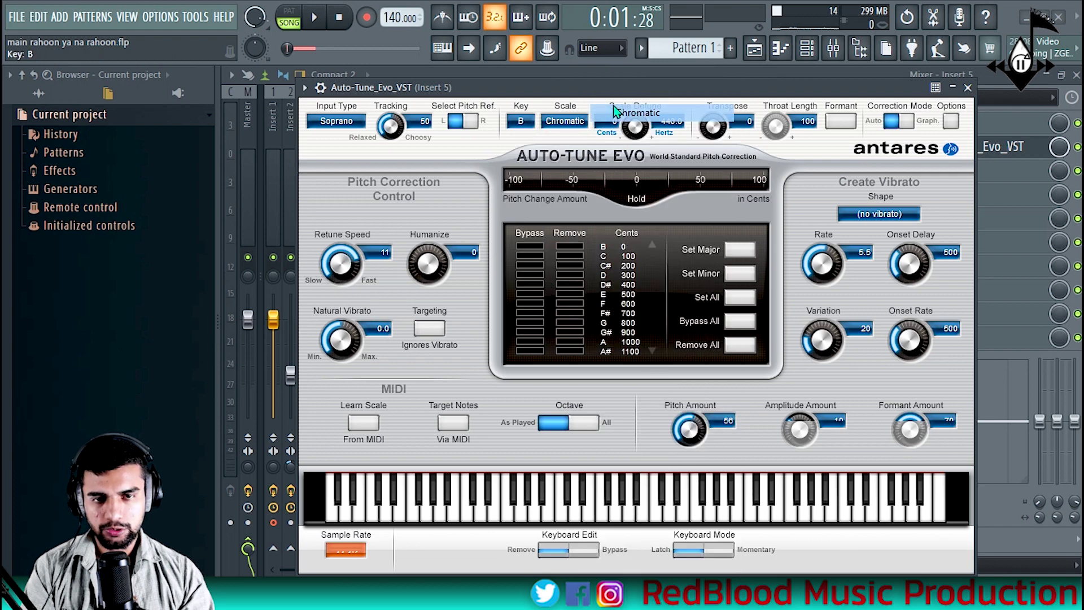
pyautogui.click(566, 127)
pyautogui.click(616, 99)
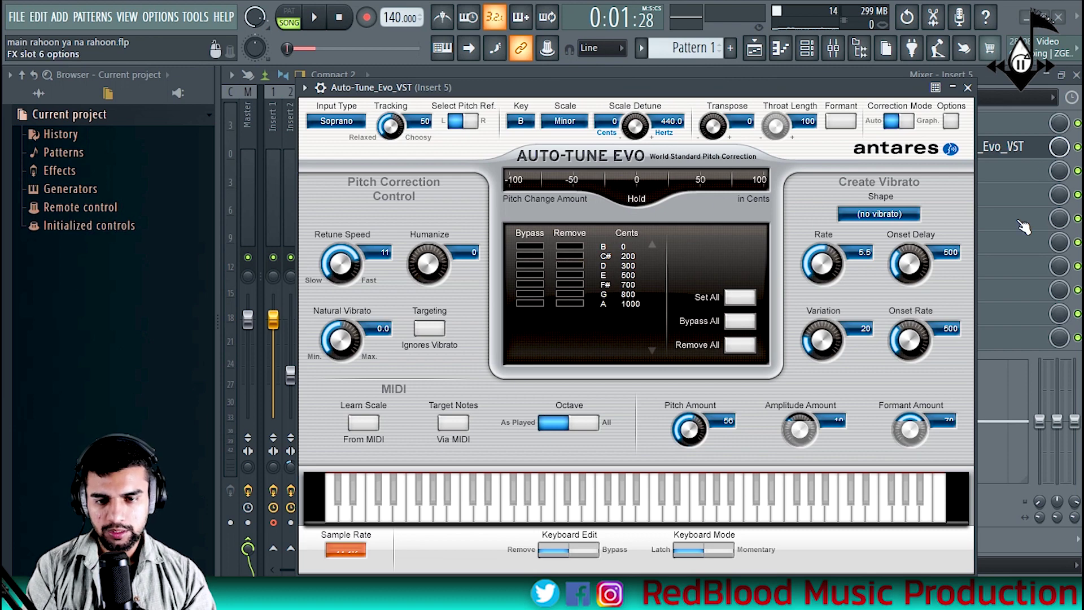
pyautogui.click(968, 87)
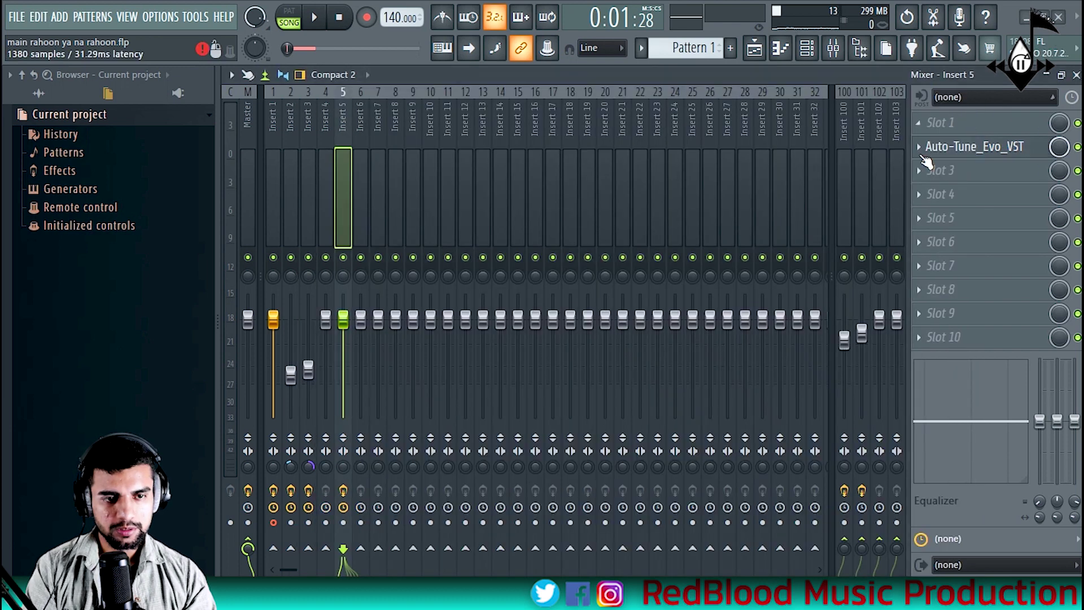
# Add Fruity Parametric EQ 2 to slot 3 of Insert 5 and roll off the lows around 105 Hz and the highs.
pyautogui.click(946, 175)
pyautogui.click(484, 125)
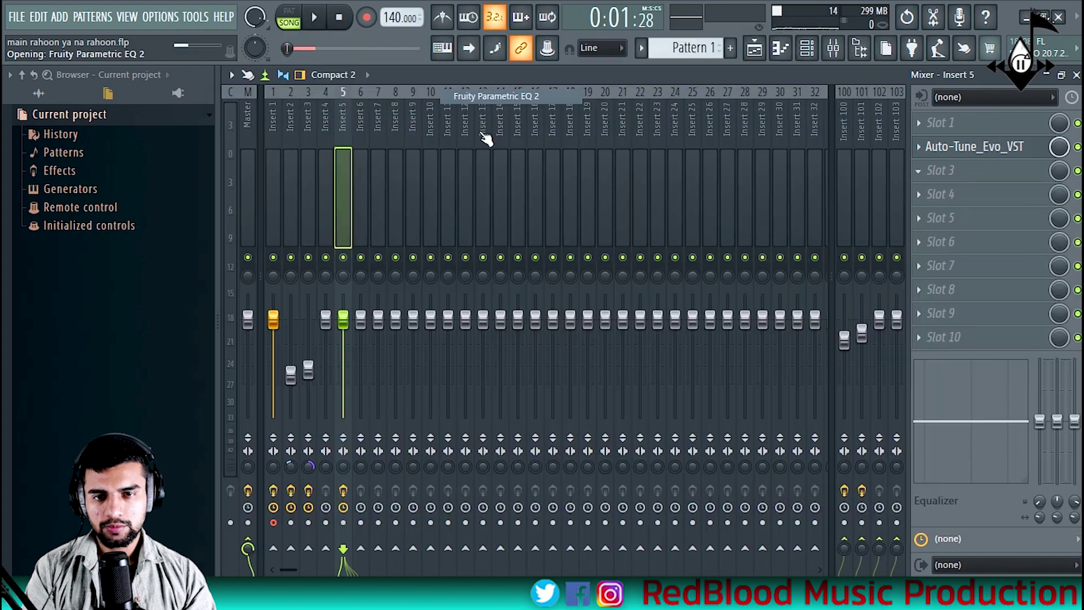
pyautogui.press('space')
pyautogui.moveTo(428, 401); pyautogui.dragTo(454, 470)
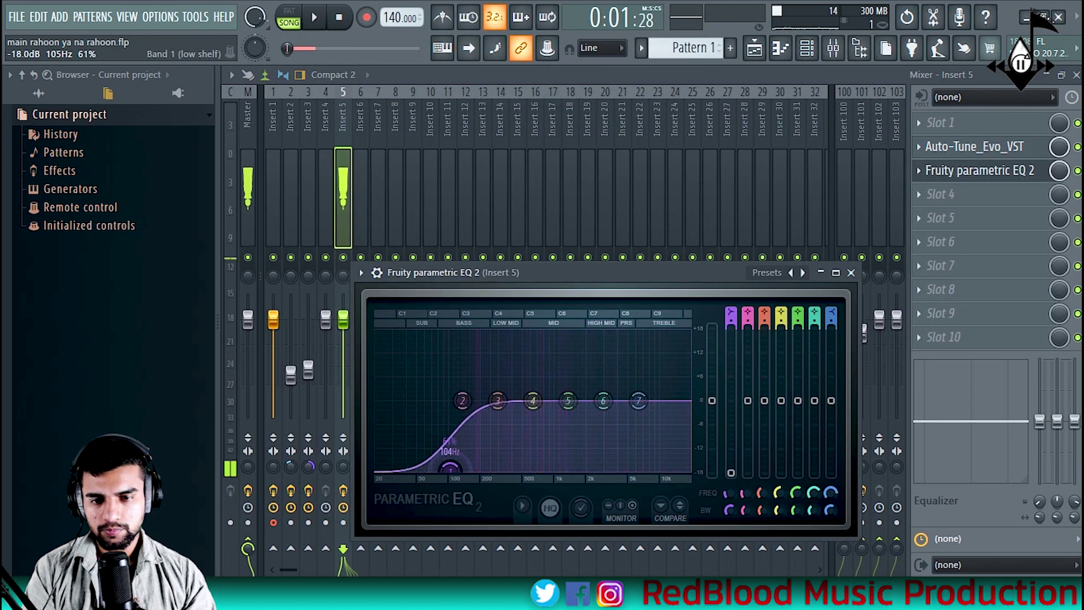
pyautogui.moveTo(639, 401); pyautogui.dragTo(656, 469)
pyautogui.press('space')
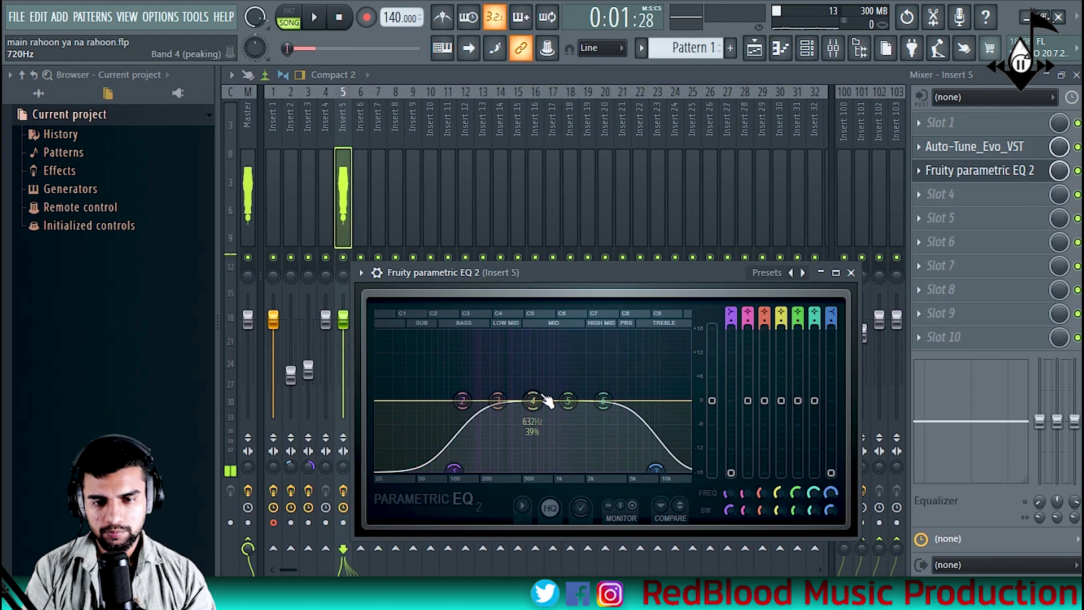
# Dip the mids with EQ band 4, move the high roll-off up, and boost the upper highs with band 6.
pyautogui.moveTo(533, 401); pyautogui.dragTo(536, 422)
pyautogui.press('space')
pyautogui.moveTo(656, 470); pyautogui.dragTo(670, 470)
pyautogui.press('space')
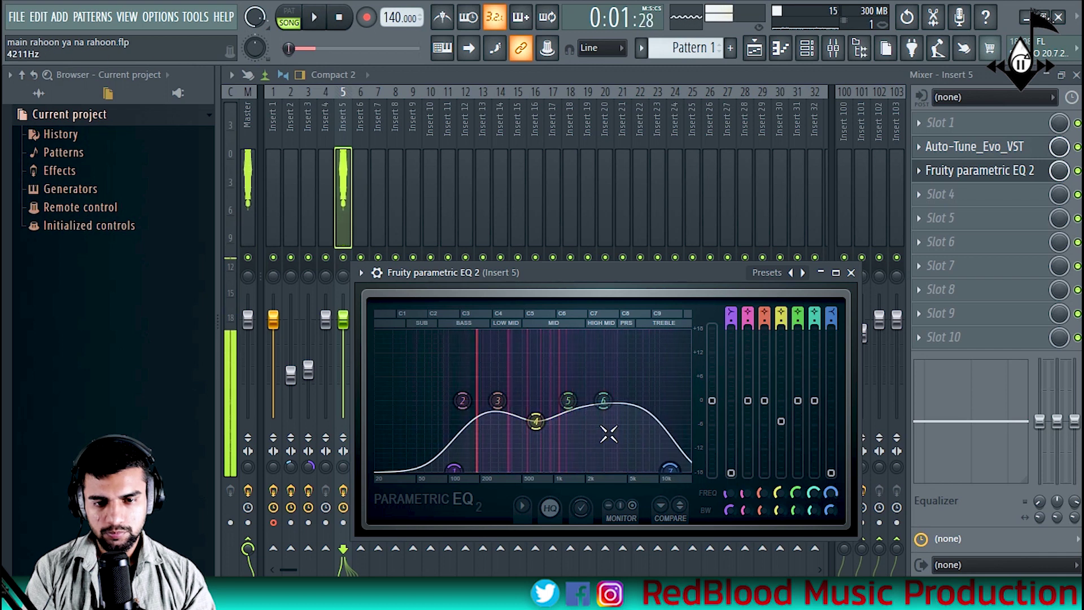
pyautogui.press('space')
pyautogui.moveTo(603, 401); pyautogui.dragTo(642, 379)
pyautogui.press('space')
pyautogui.click(851, 273)
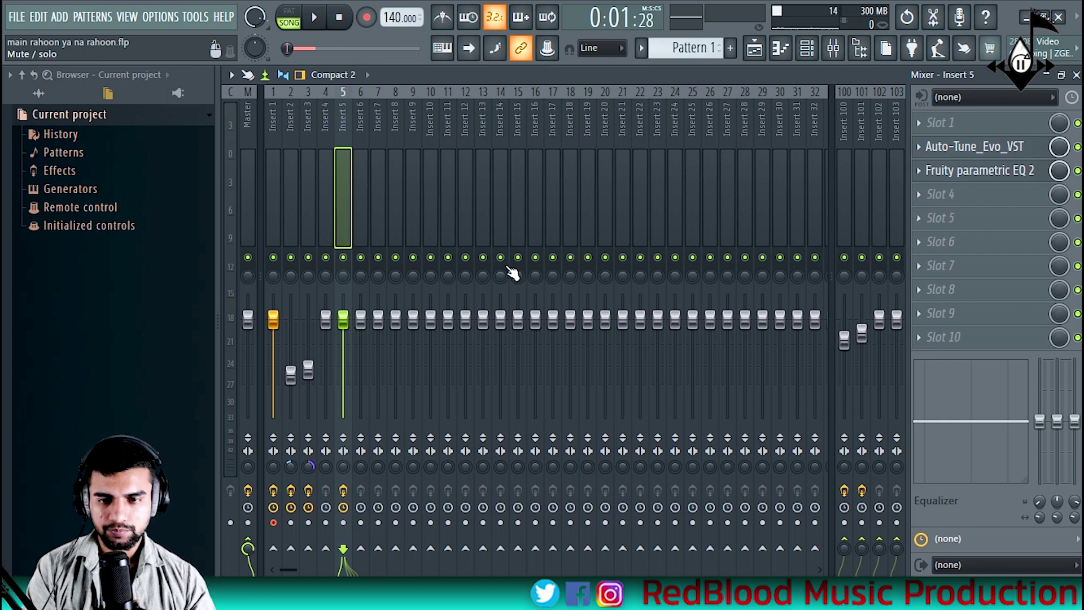
# Delete the Newtone effect from slot 1 of the Master track.
pyautogui.click(249, 198)
pyautogui.click(920, 123)
pyautogui.click(929, 158)
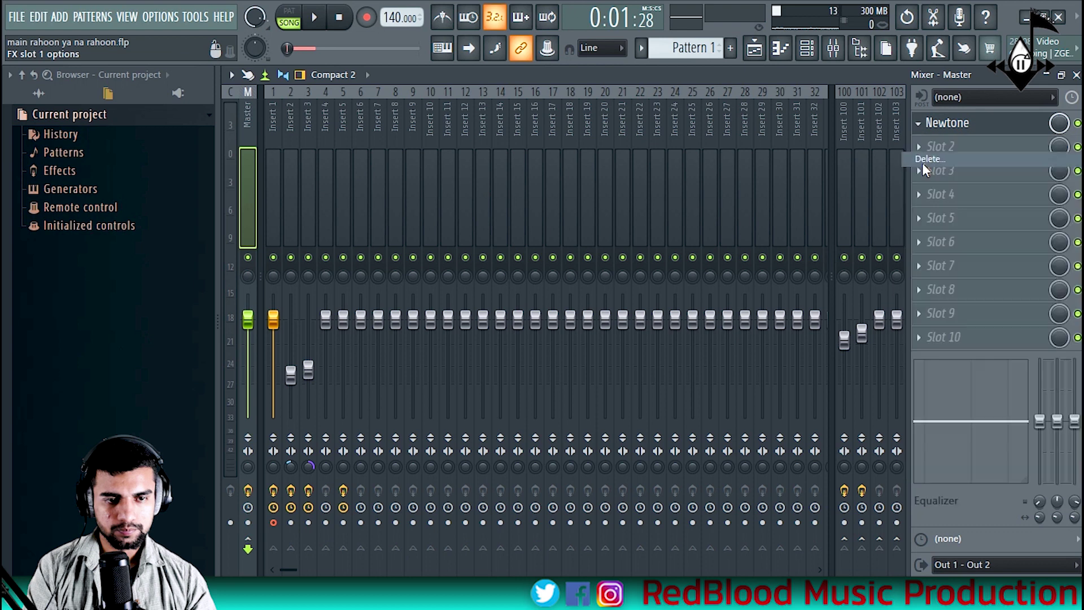
pyautogui.click(643, 349)
# Play the vocal clip and check in the mixer which insert carries its signal.
pyautogui.click(307, 157)
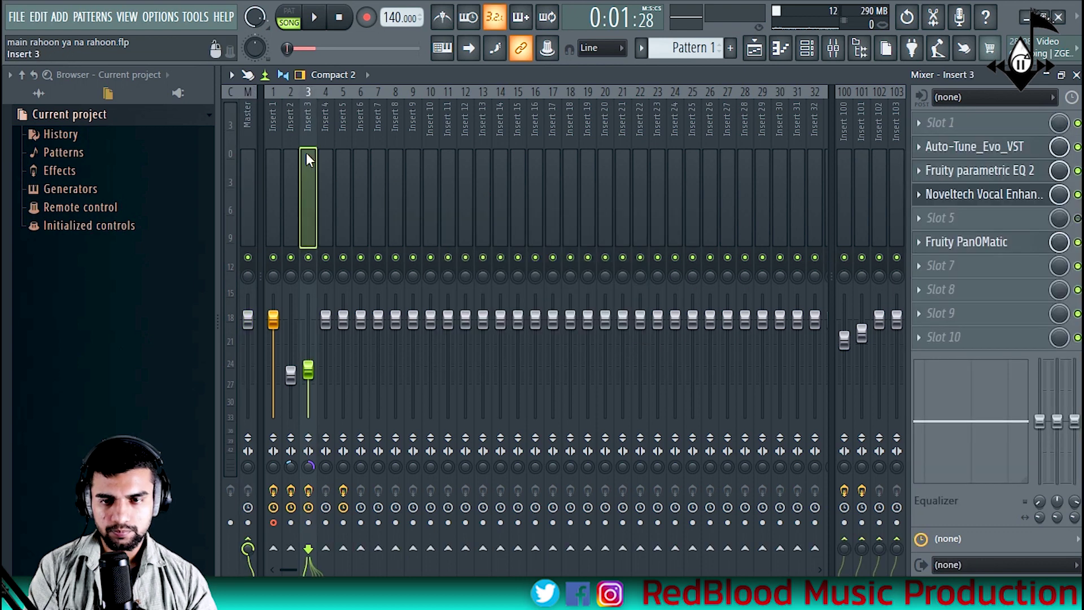
pyautogui.click(325, 168)
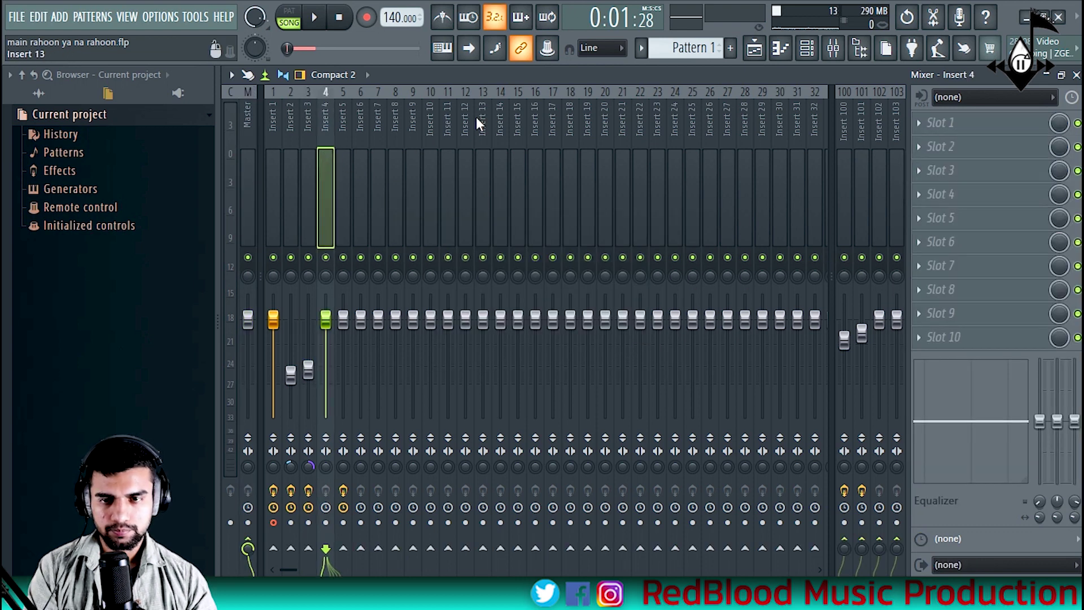
pyautogui.click(754, 49)
pyautogui.press('space')
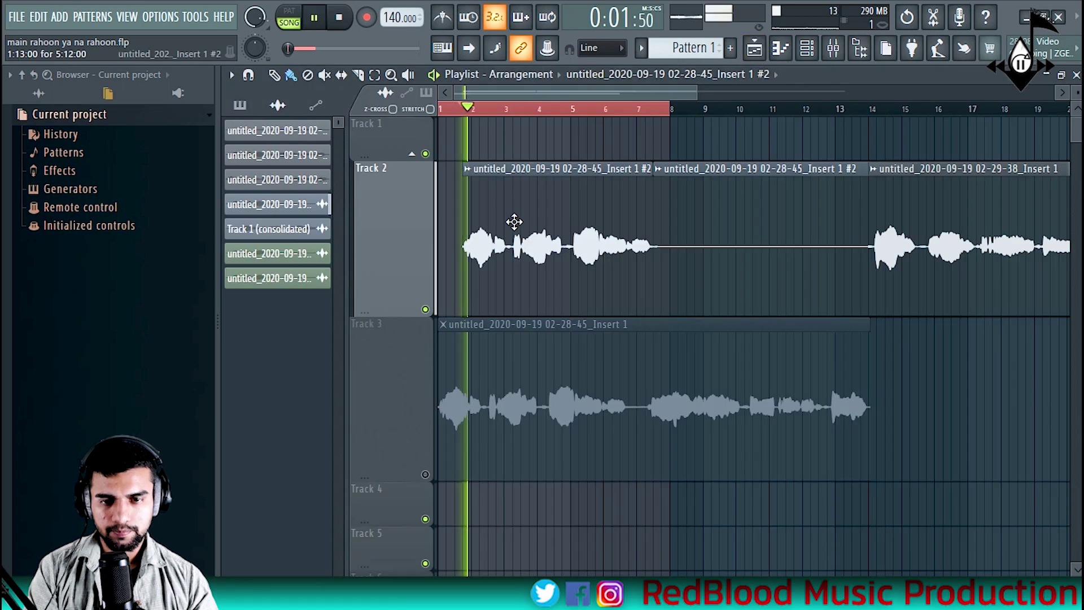
pyautogui.click(833, 49)
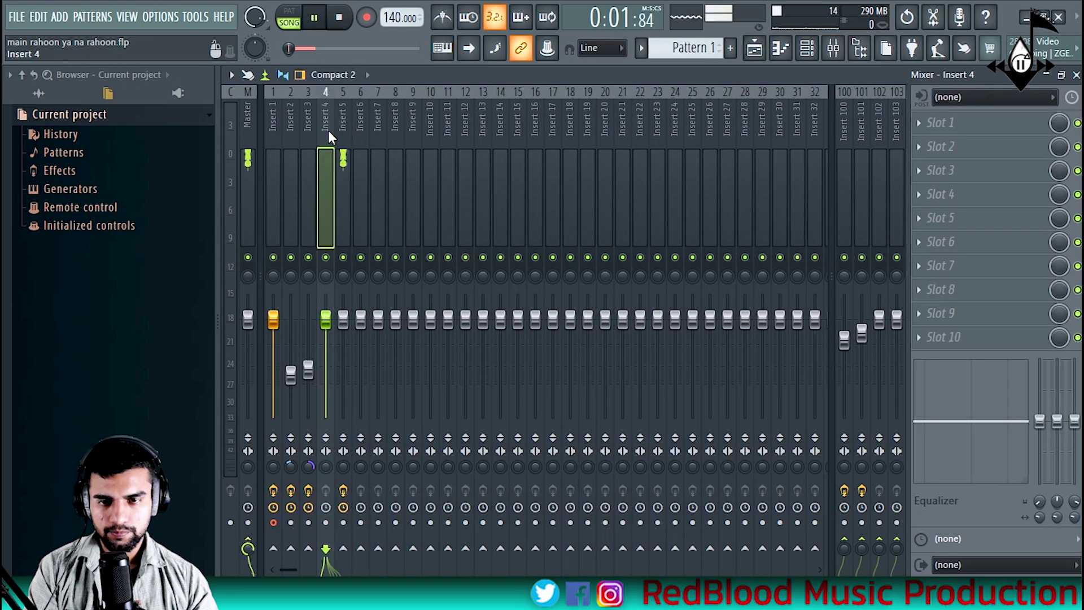
pyautogui.press('space')
# Add Fruity Flanger to slot 4 of Insert 5.
pyautogui.click(341, 150)
pyautogui.click(957, 194)
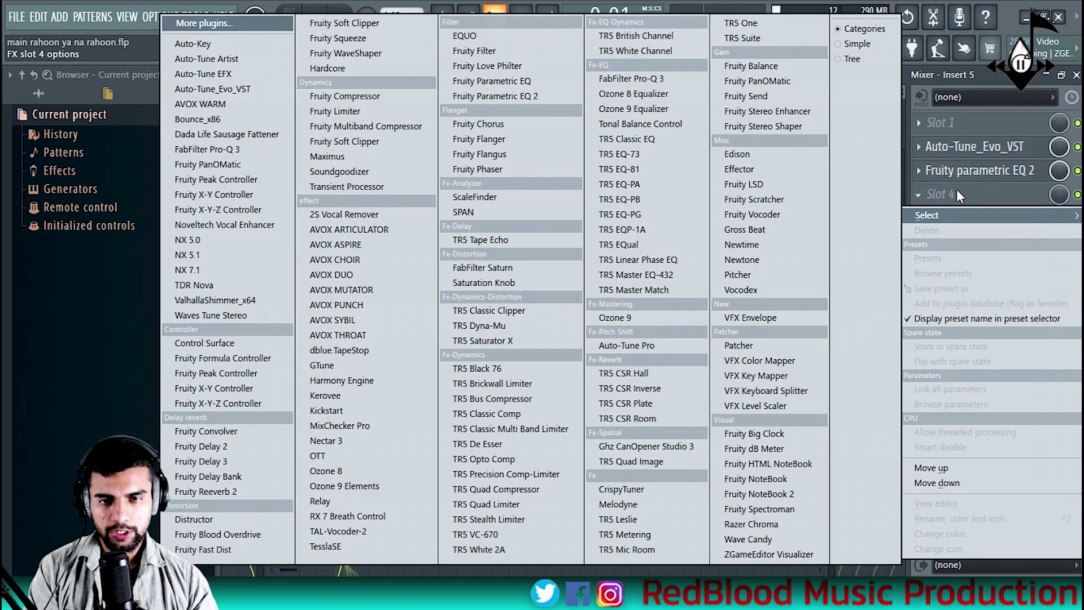
pyautogui.click(481, 139)
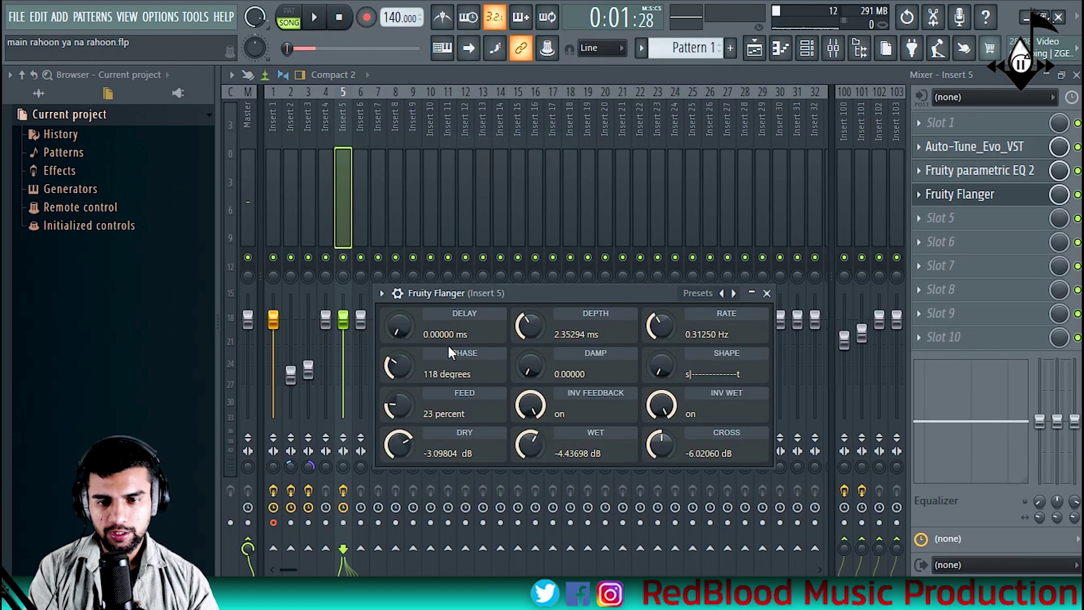
# Raise the flanger's depth to about 5.04 ms and its delay to about 2.2 ms while the vocal plays.
pyautogui.press('space')
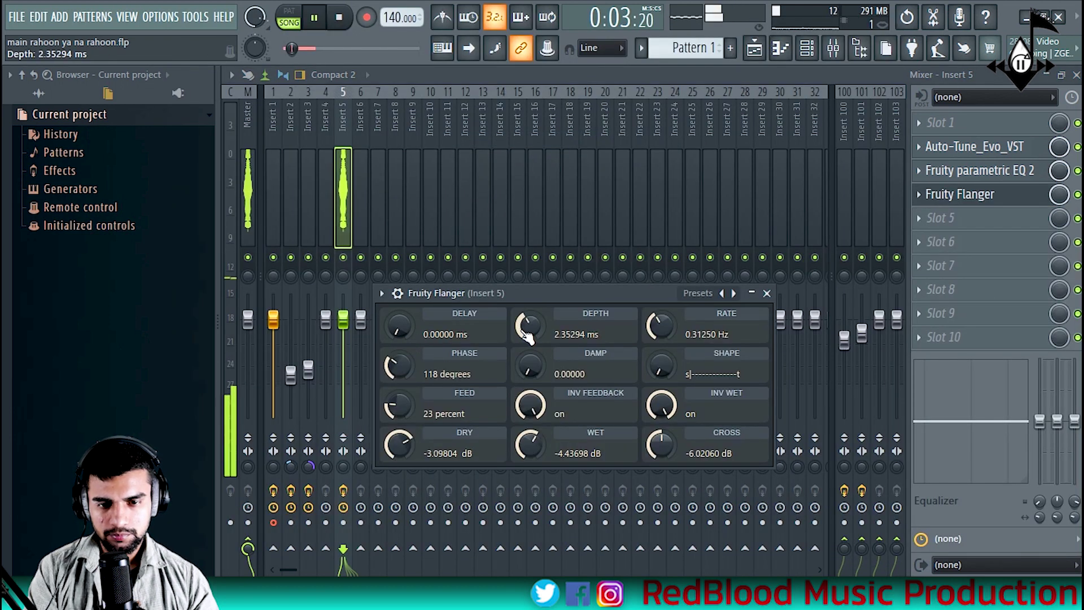
pyautogui.press('space')
pyautogui.press('space')
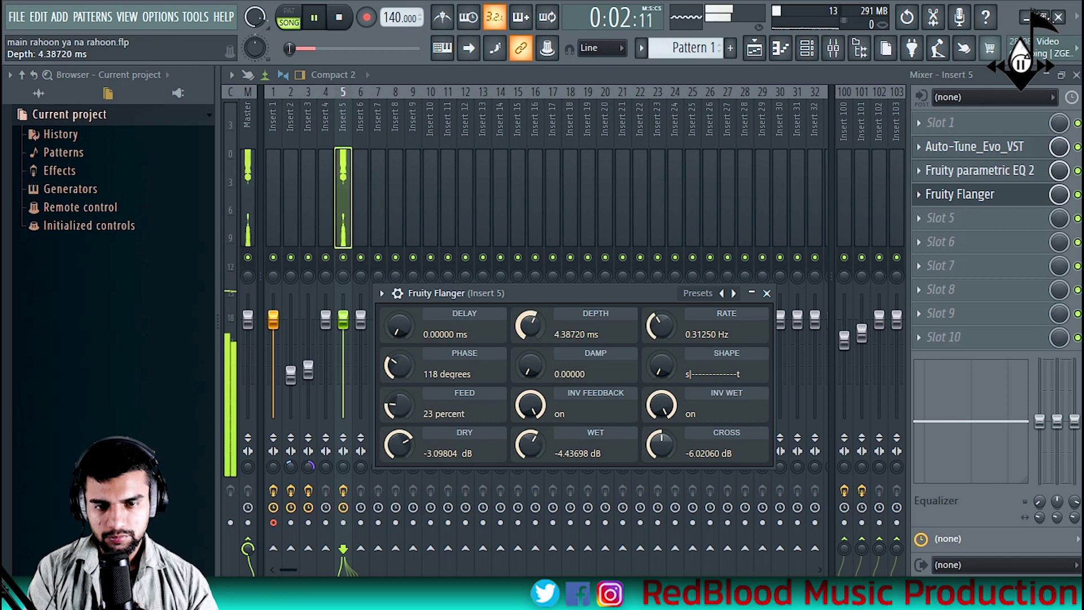
pyautogui.moveTo(530, 325); pyautogui.dragTo(530, 320)
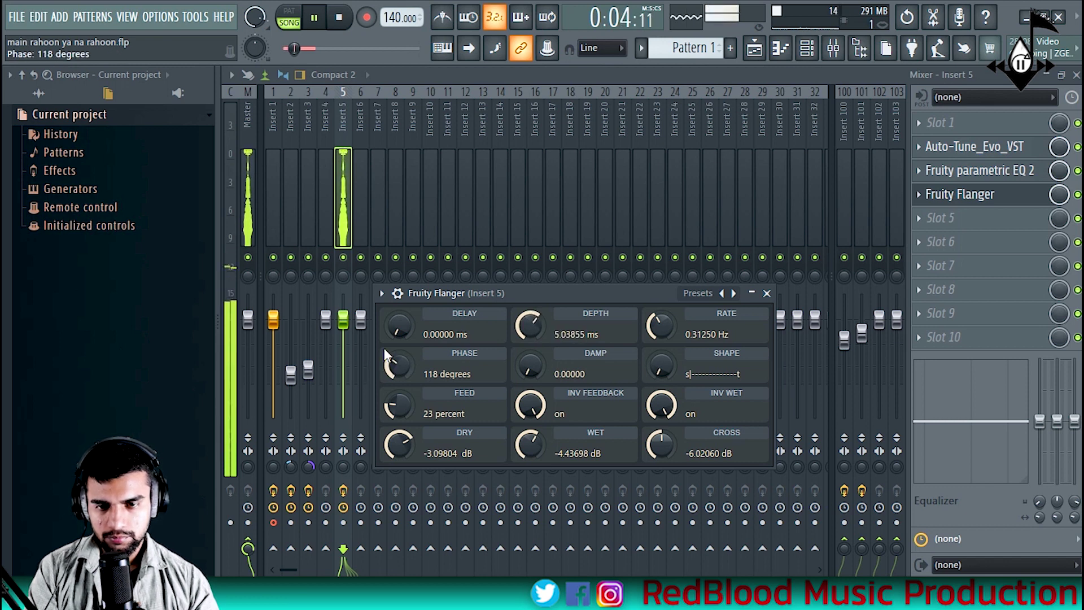
pyautogui.moveTo(398, 326); pyautogui.dragTo(398, 316)
pyautogui.press('space')
pyautogui.press('space')
# Set the flanger's dry level to about -1.64 dB and its wet level to about -10.2 dB, and close the effect.
pyautogui.moveTo(398, 444); pyautogui.dragTo(398, 443)
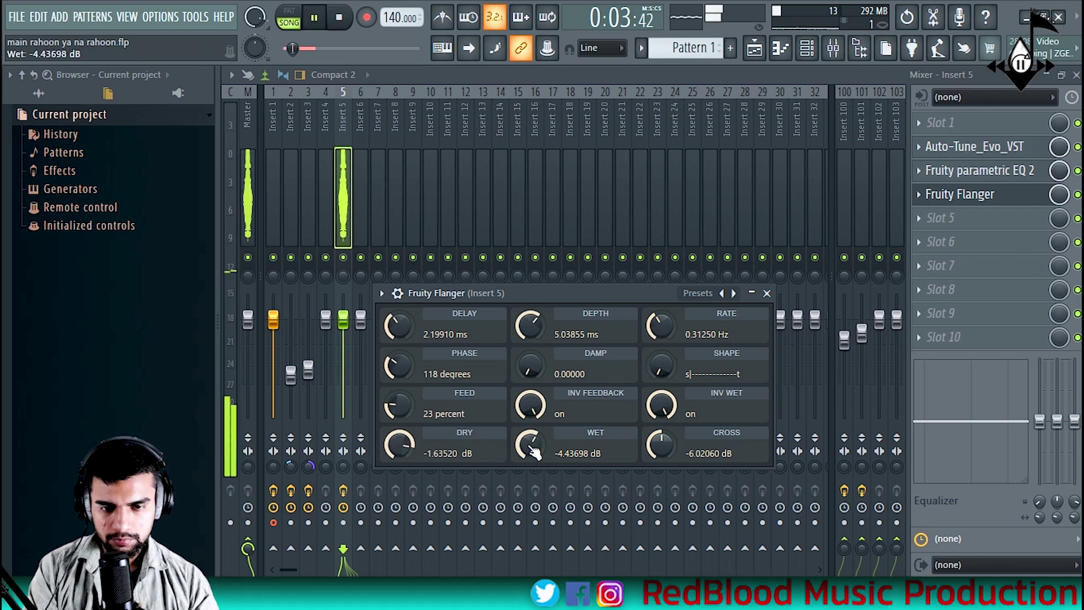
pyautogui.press('space')
pyautogui.moveTo(534, 450); pyautogui.dragTo(534, 455)
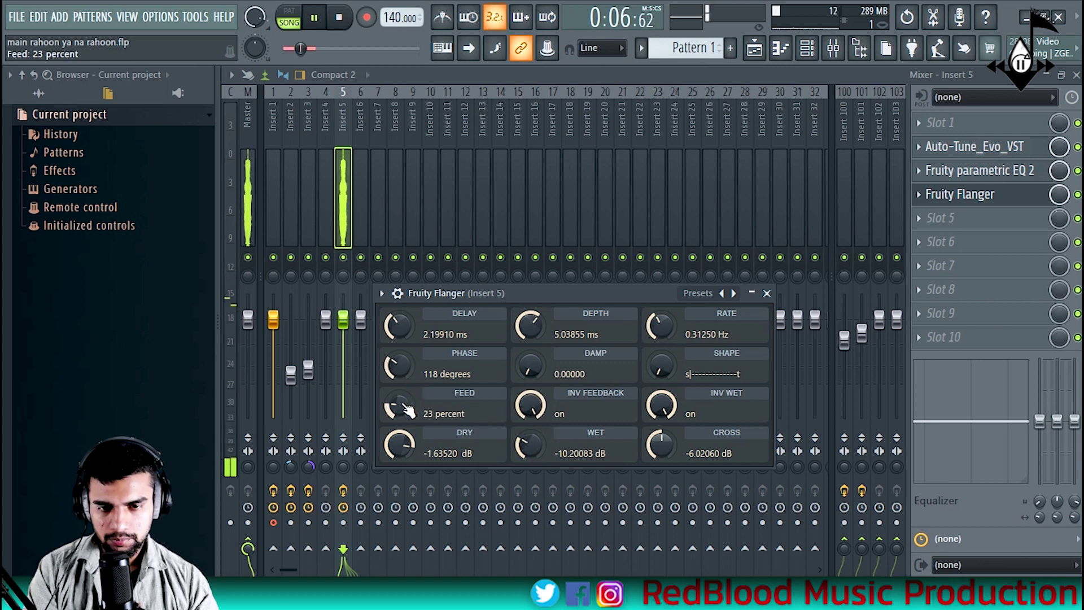
pyautogui.click(768, 295)
pyautogui.press('space')
# Add Fruity Reeverb 2 to slot 5 of Insert 5, load the Cathedral preset, and listen to the vocal.
pyautogui.click(986, 224)
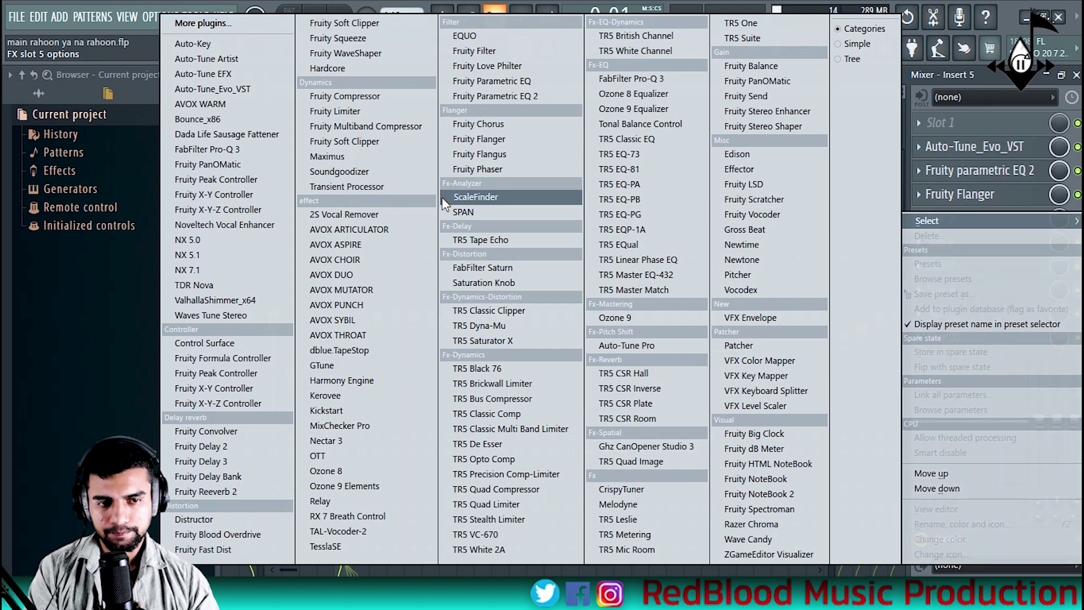
pyautogui.click(250, 490)
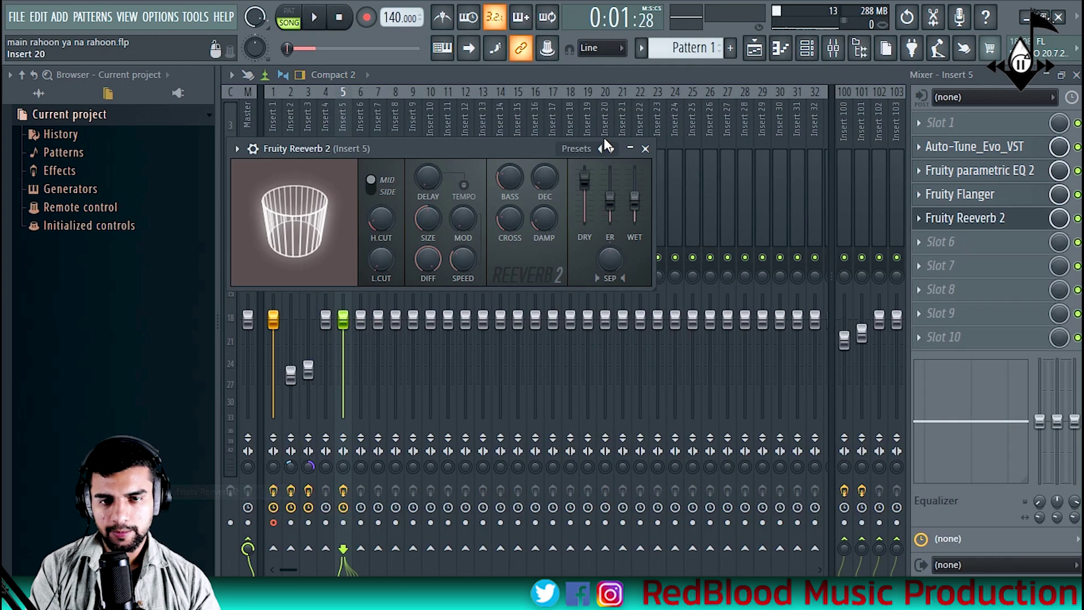
pyautogui.click(612, 149)
pyautogui.click(632, 160)
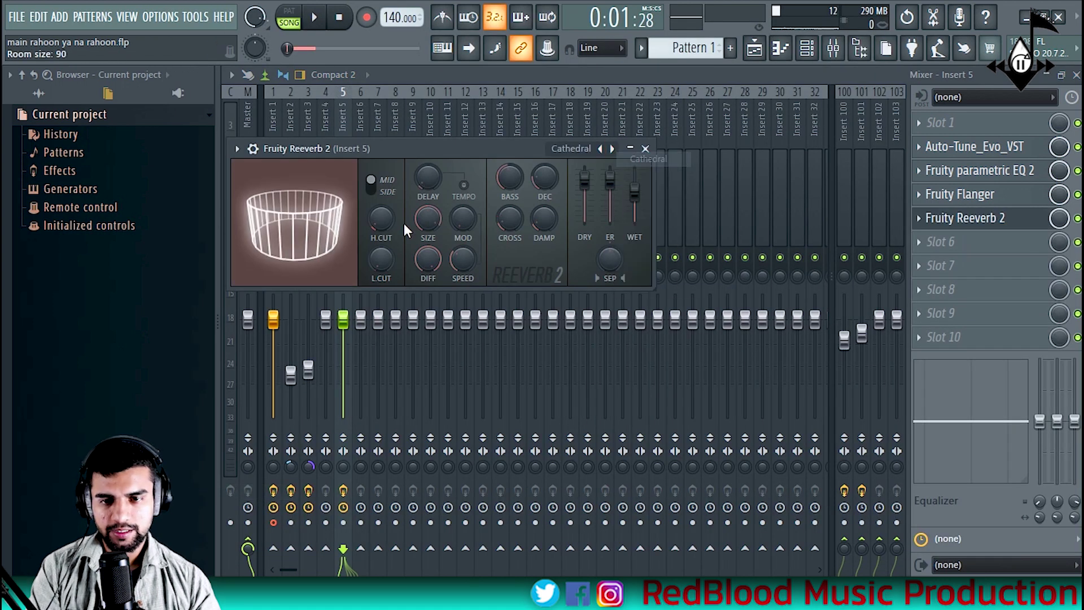
pyautogui.press('space')
pyautogui.press('space')
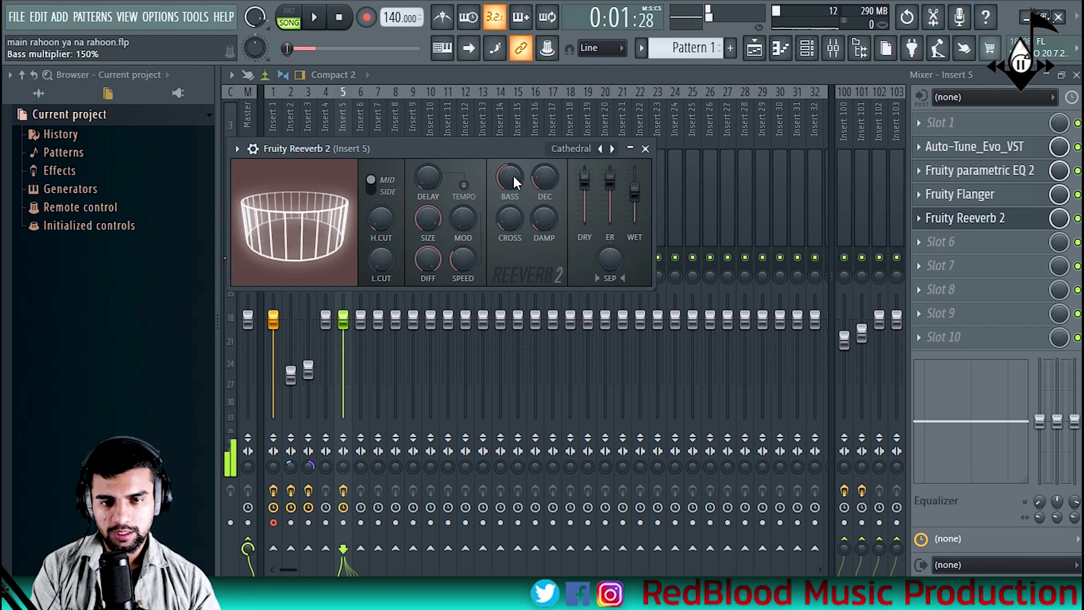
# Lower the reverb's dry and wet levels slightly while the vocal plays.
pyautogui.press('space')
pyautogui.moveTo(585, 181); pyautogui.dragTo(590, 188)
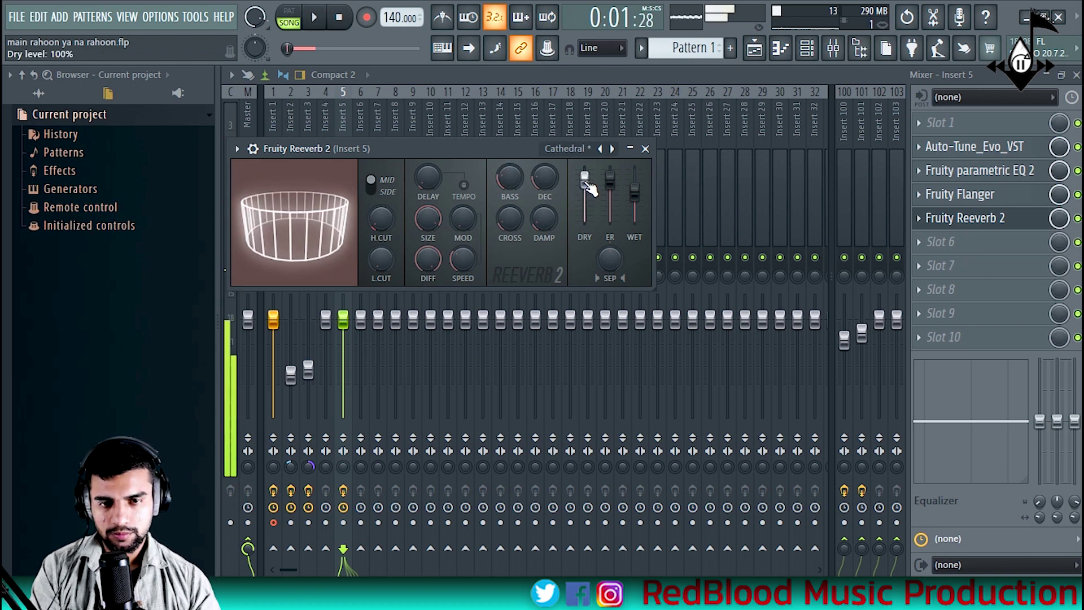
pyautogui.moveTo(585, 181); pyautogui.dragTo(635, 194)
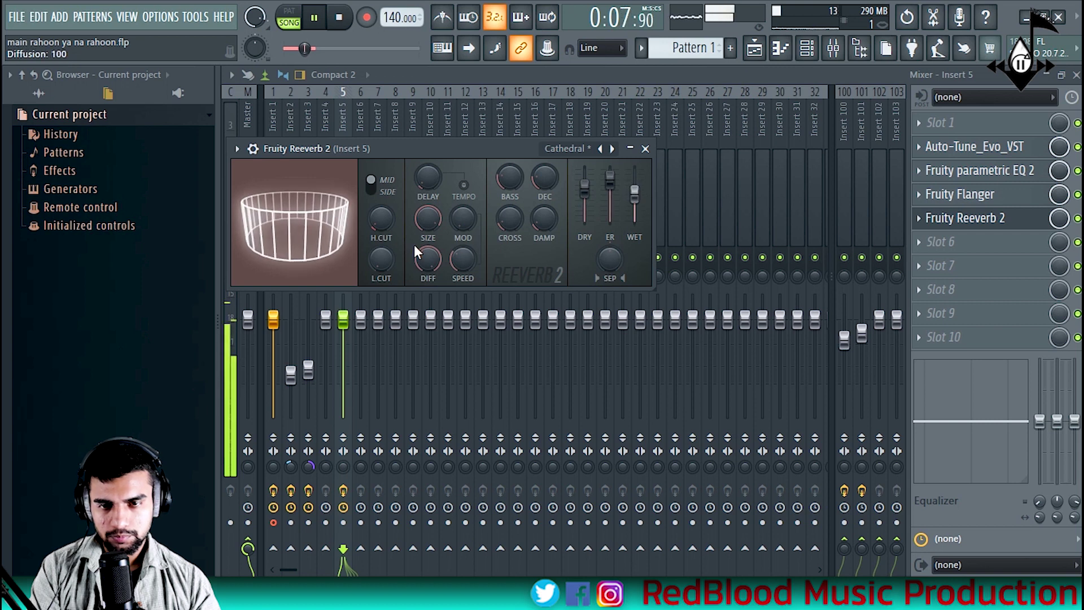
# Adjust the reverb's high cut, set its low cut to 580 Hz, and close it after listening to the result.
pyautogui.moveTo(381, 259); pyautogui.dragTo(381, 198)
pyautogui.press('space')
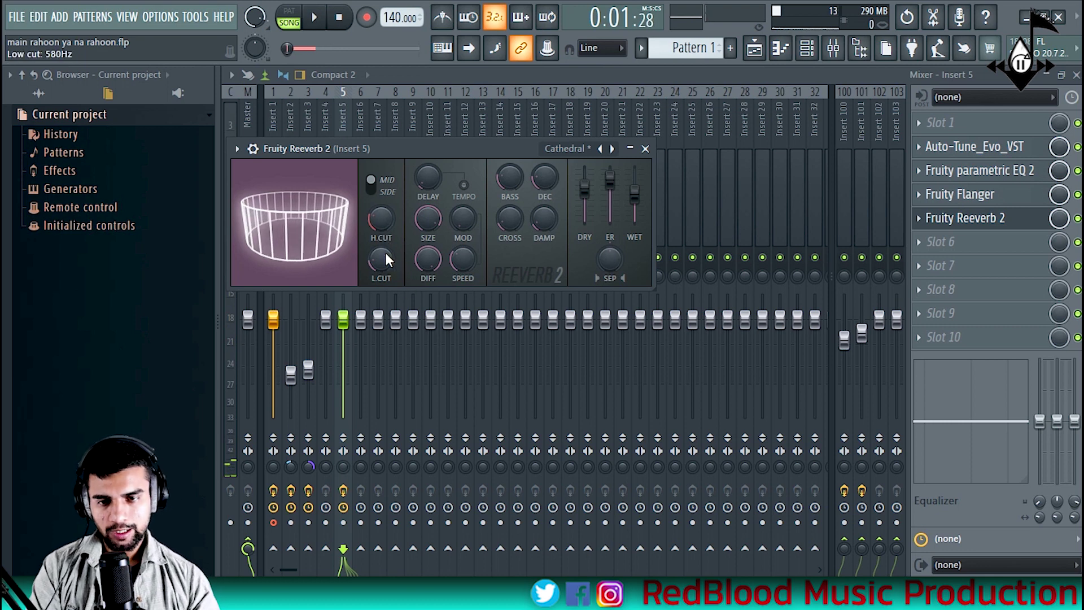
pyautogui.press('space')
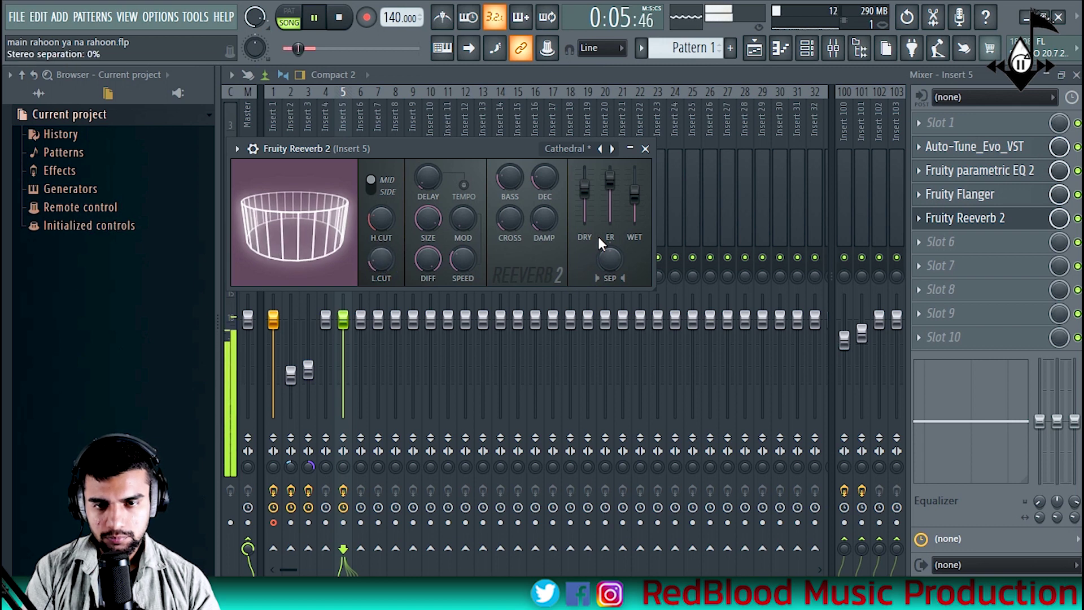
pyautogui.click(645, 149)
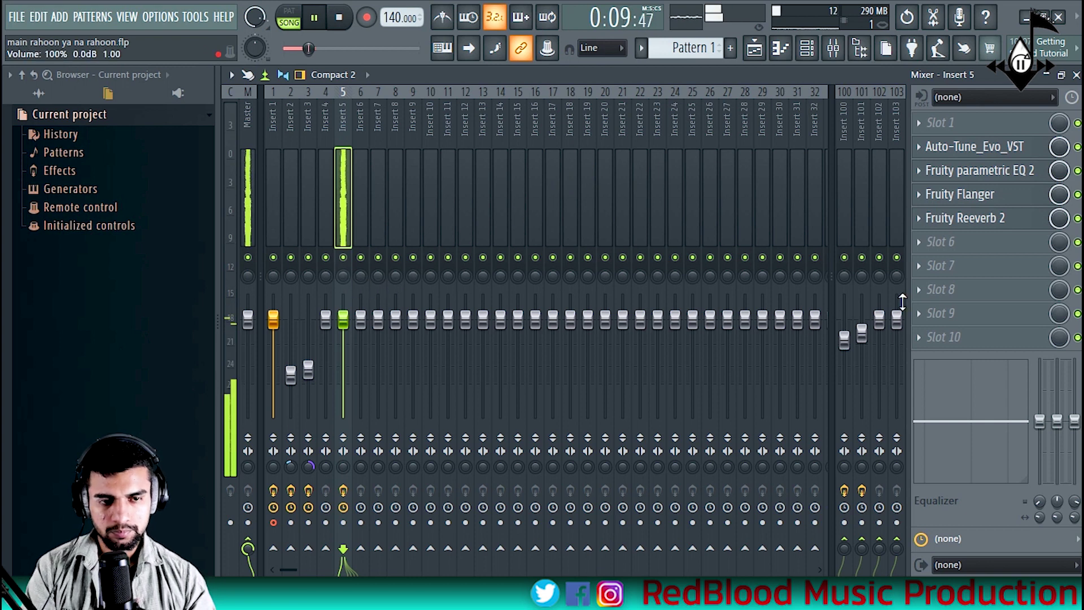
pyautogui.press('space')
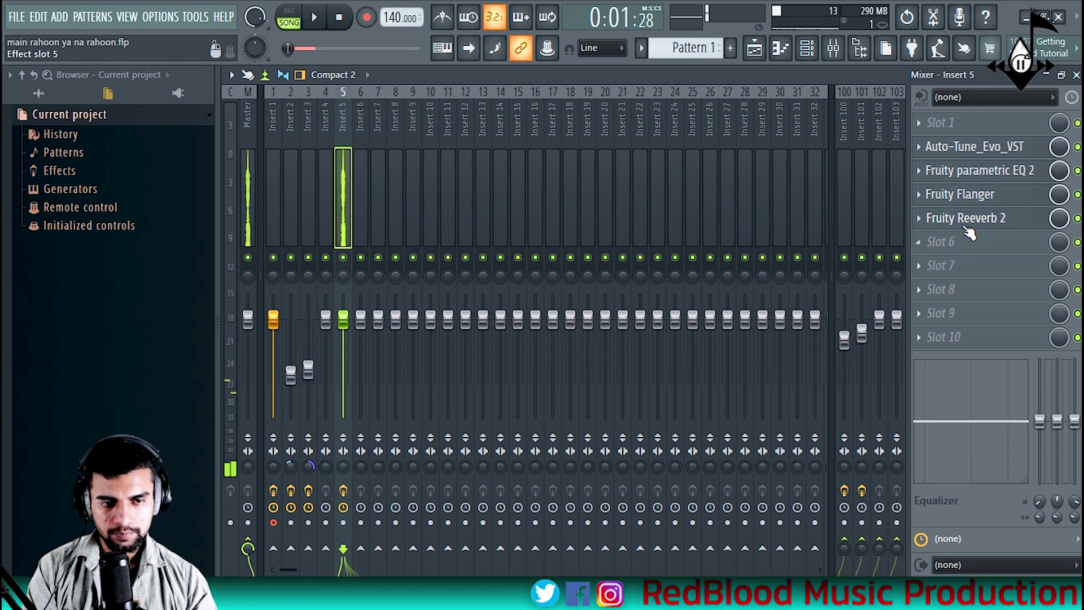
# Move Fruity Reeverb 2 down to slot 8 of Insert 5 and add Fruity PanOMatic to slot 5.
pyautogui.moveTo(972, 227); pyautogui.dragTo(979, 247)
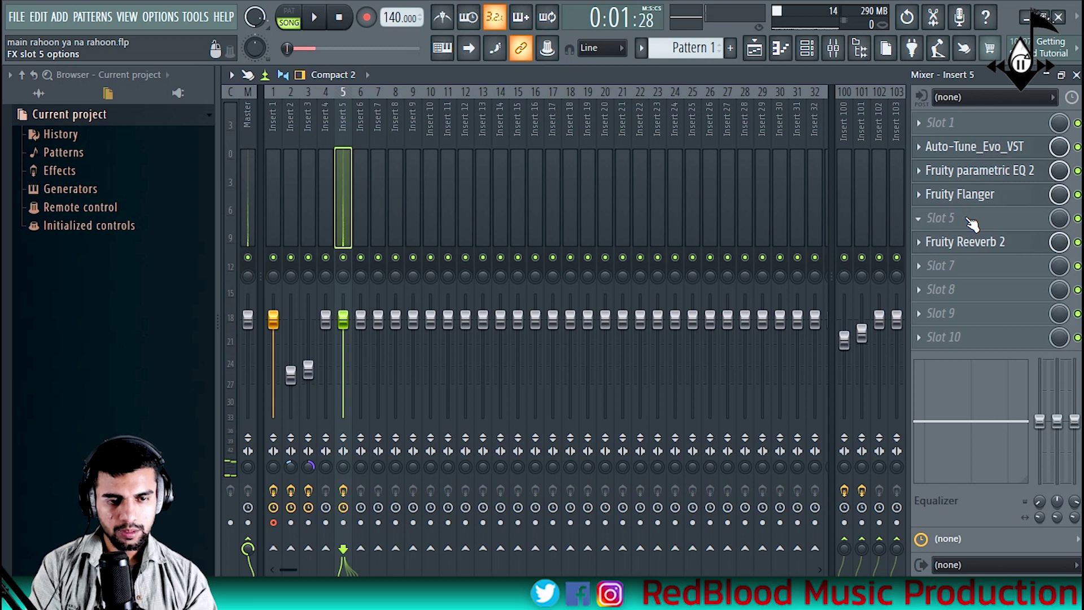
pyautogui.moveTo(992, 247); pyautogui.dragTo(990, 291)
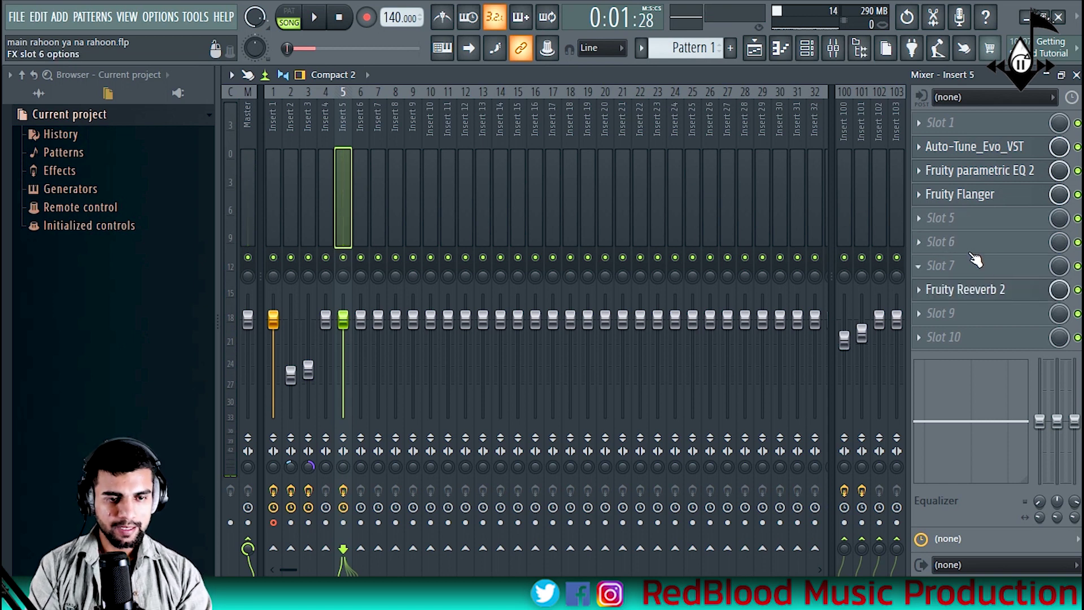
pyautogui.click(963, 222)
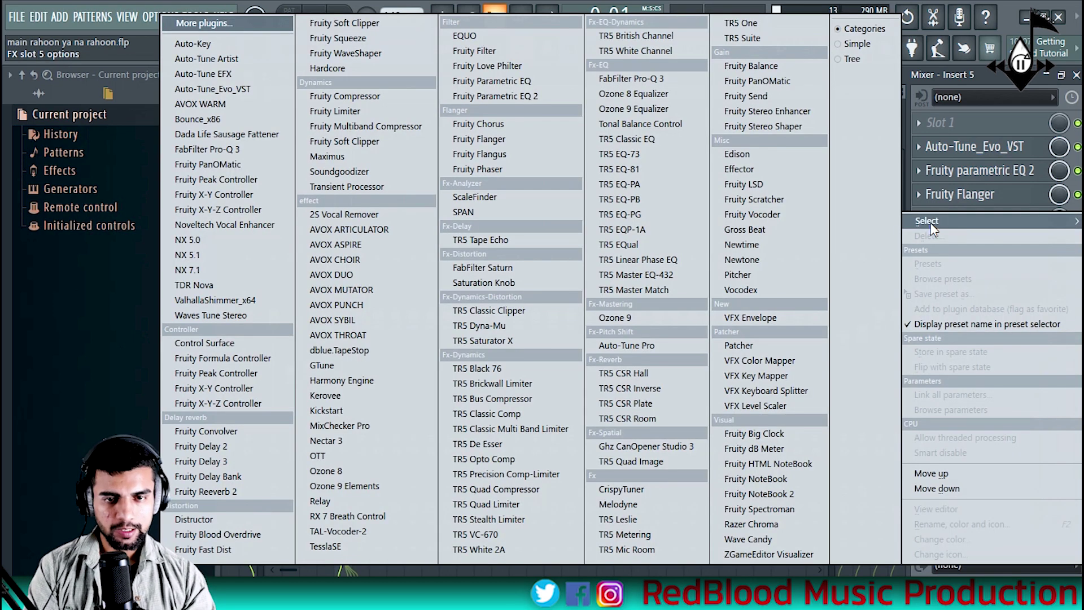
pyautogui.click(775, 86)
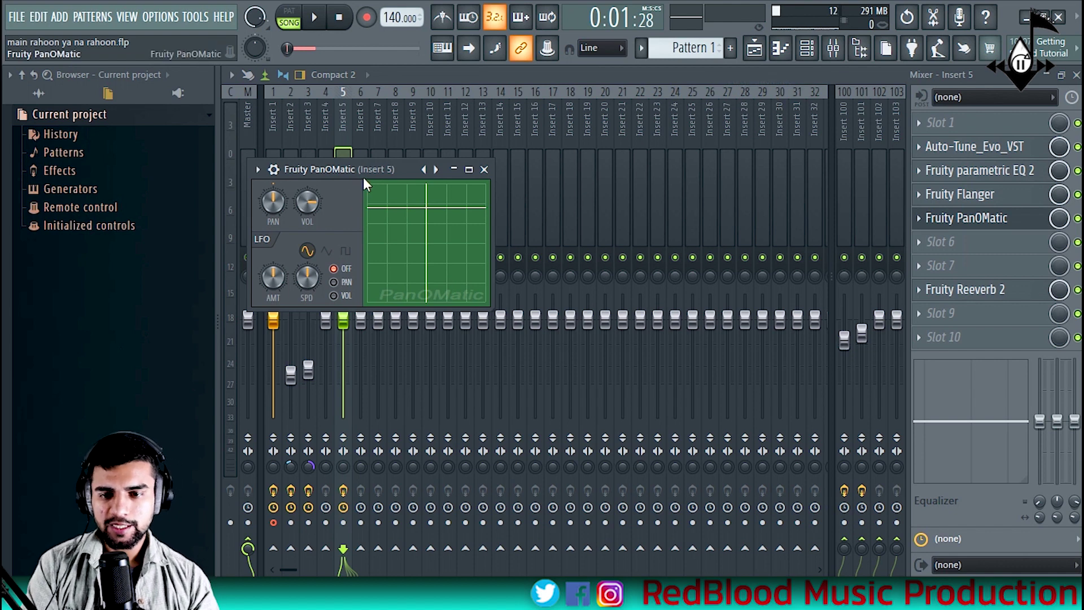
# Detach the Fruity PanOMatic window and place it over the playlist below the Track 2 vocal clips.
pyautogui.moveTo(364, 178); pyautogui.dragTo(655, 167)
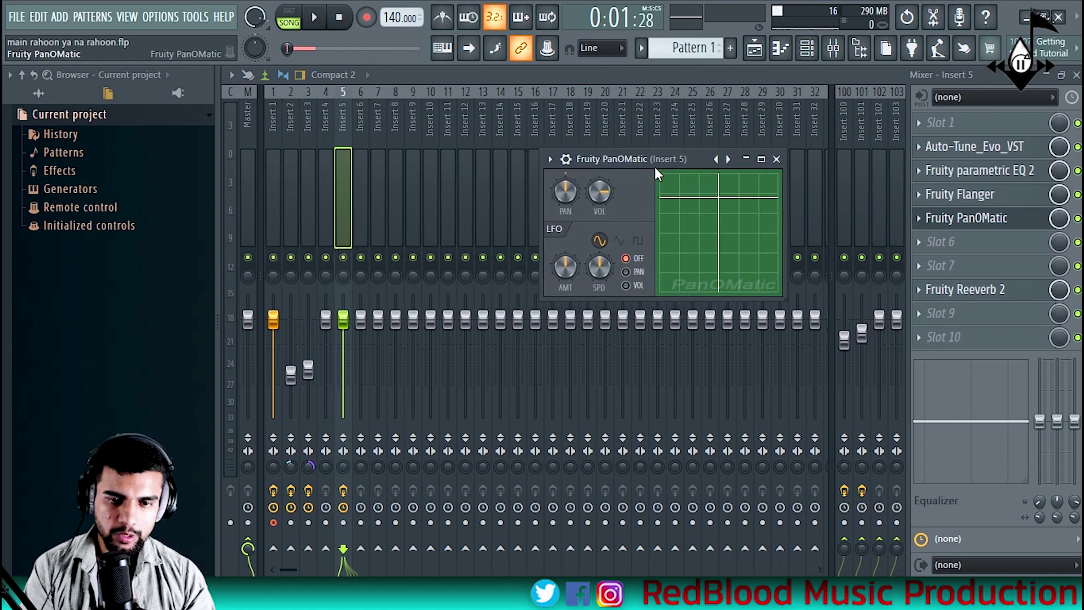
pyautogui.click(550, 160)
pyautogui.click(604, 496)
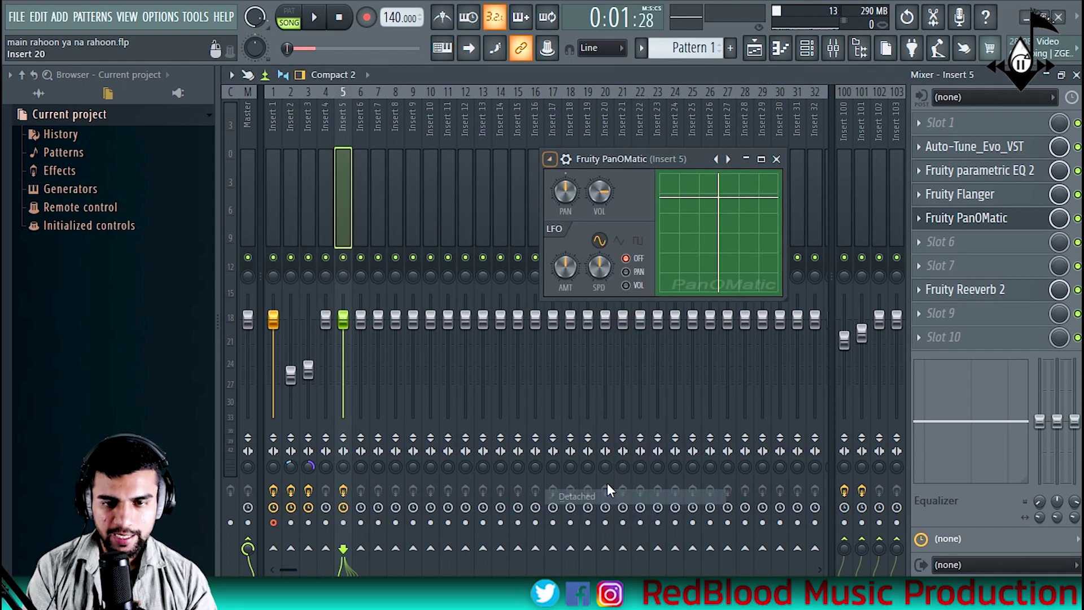
pyautogui.click(754, 49)
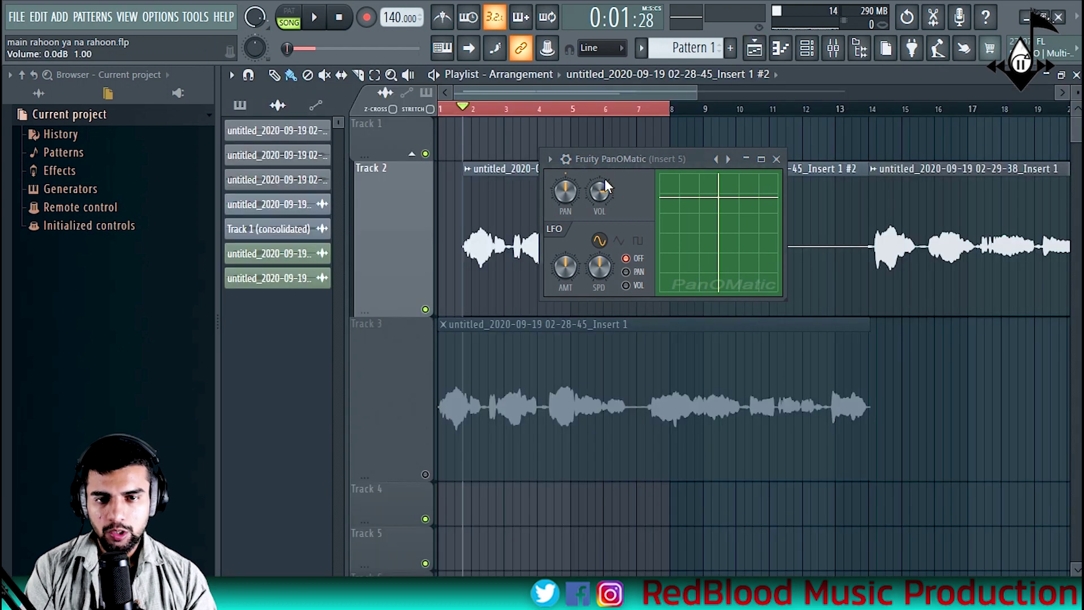
pyautogui.moveTo(616, 166); pyautogui.dragTo(578, 303)
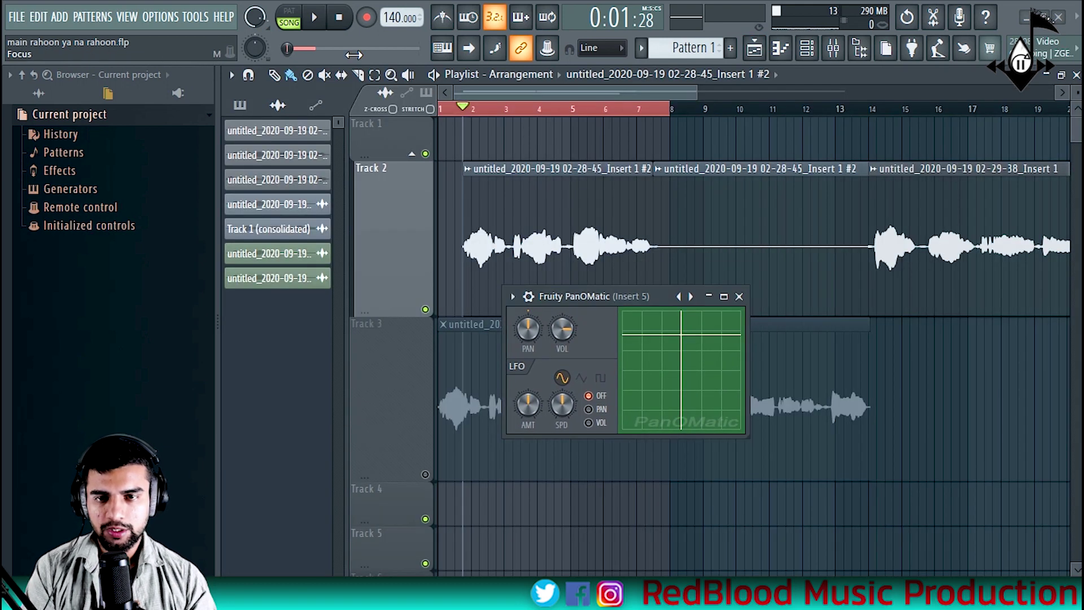
# Arm recording for automation only and move the playhead to the start of the song.
pyautogui.rightClick(368, 23)
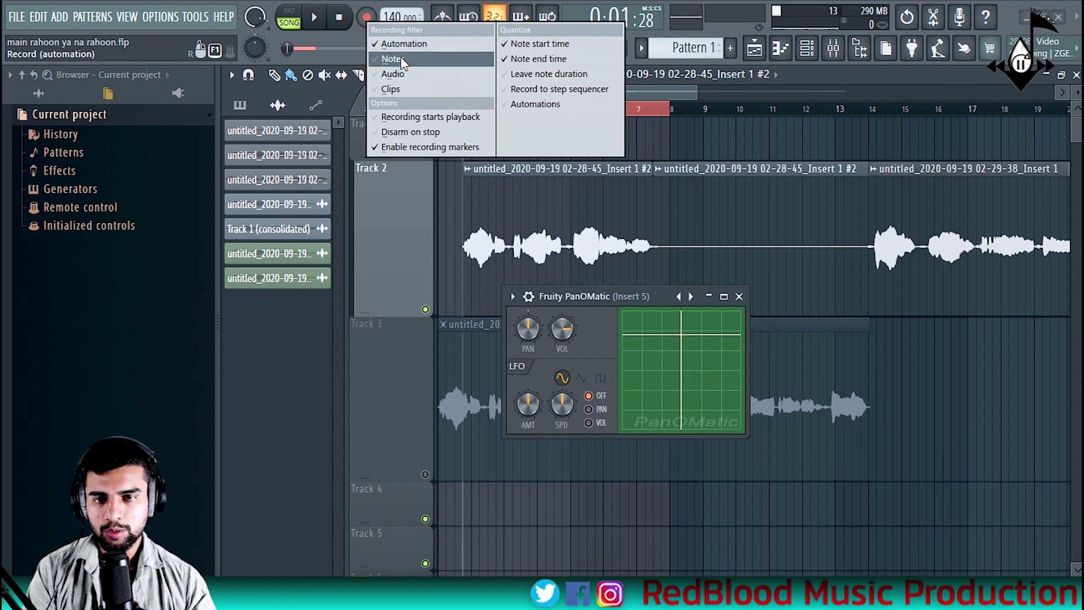
pyautogui.click(661, 92)
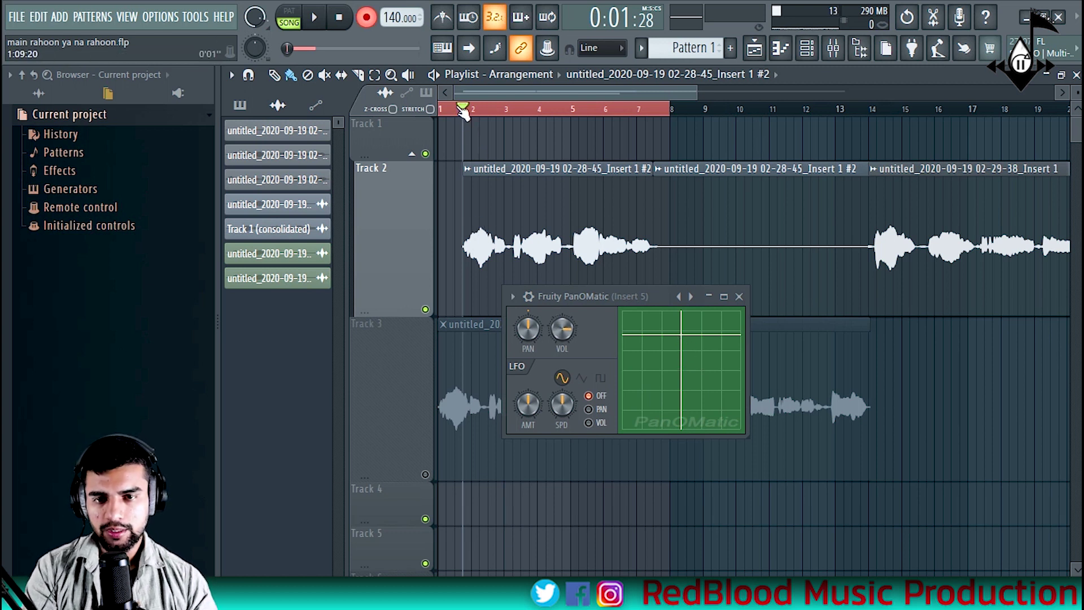
pyautogui.moveTo(463, 112); pyautogui.dragTo(443, 112)
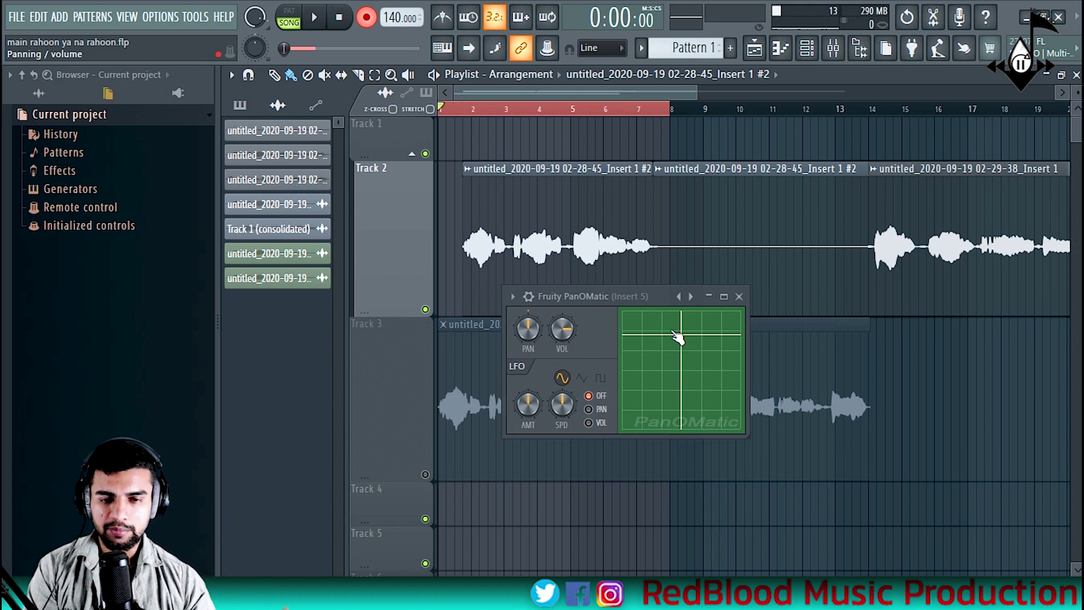
# Record panning and volume automation by sweeping the PanOMatic control point side to side during playback.
pyautogui.press('space')
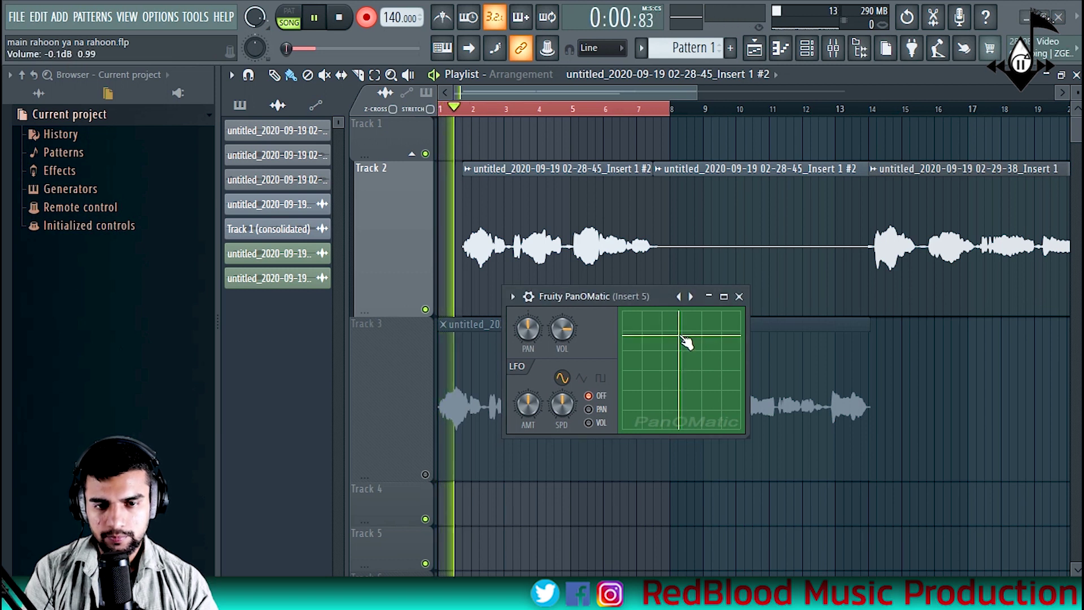
pyautogui.moveTo(686, 342)
pyautogui.mouseDown()
pyautogui.moveTo(642, 344)
pyautogui.moveTo(709, 357)
pyautogui.moveTo(702, 333)
pyautogui.moveTo(659, 348)
pyautogui.mouseUp()
pyautogui.moveTo(666, 356)
pyautogui.mouseDown()
pyautogui.moveTo(709, 360)
pyautogui.moveTo(708, 338)
pyautogui.moveTo(691, 336)
pyautogui.moveTo(662, 344)
pyautogui.moveTo(697, 363)
pyautogui.moveTo(714, 353)
pyautogui.mouseUp()
pyautogui.press('space')
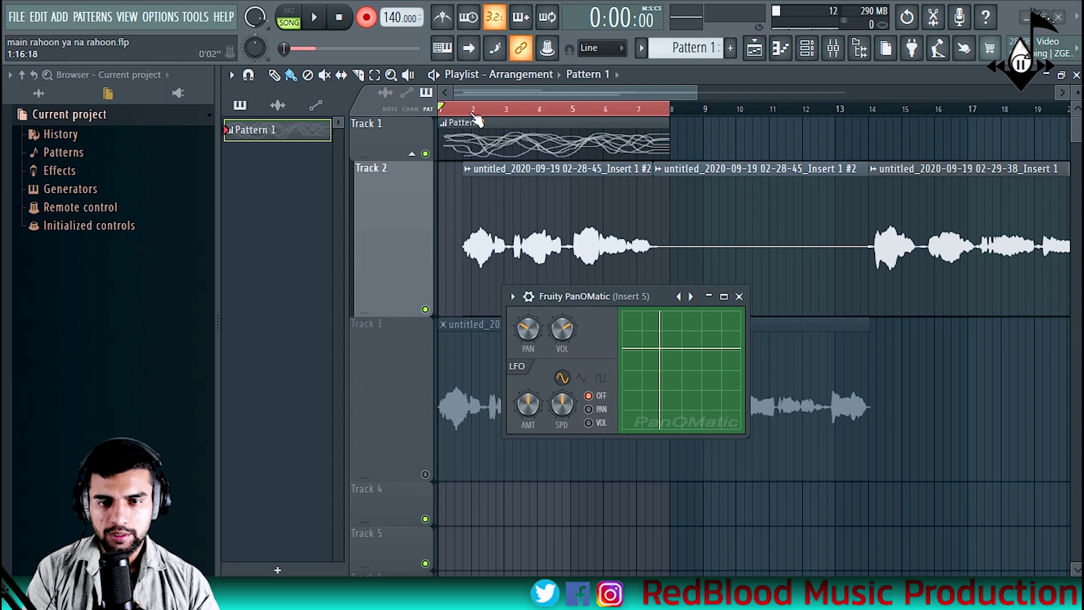
# Examine the recorded PanOMatic panning events of Pattern 1 and the audio and pattern lists in the picker.
pyautogui.doubleClick(483, 136)
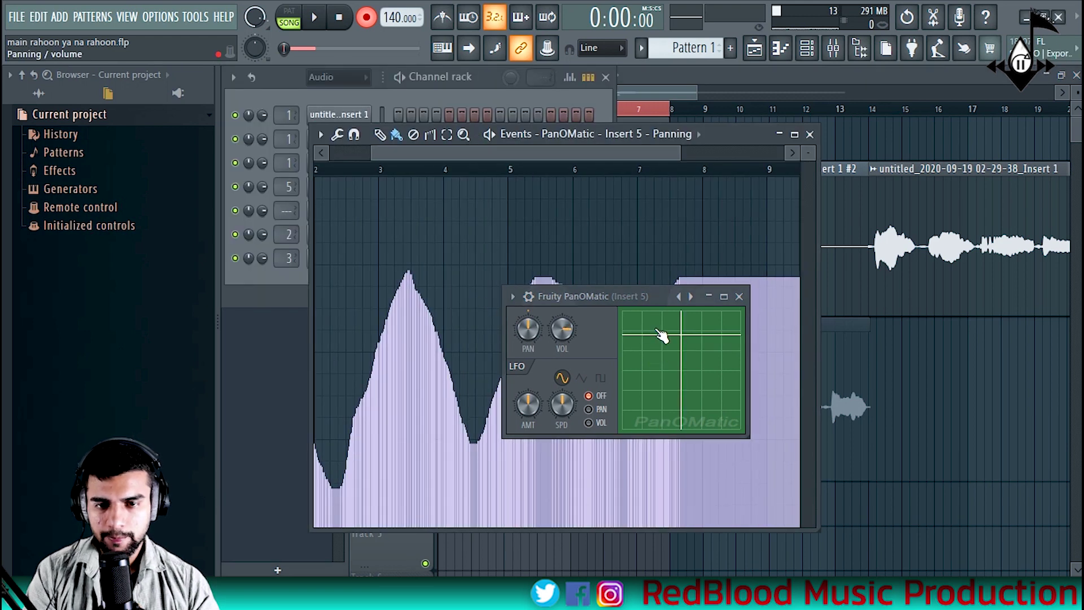
pyautogui.click(806, 134)
pyautogui.click(696, 82)
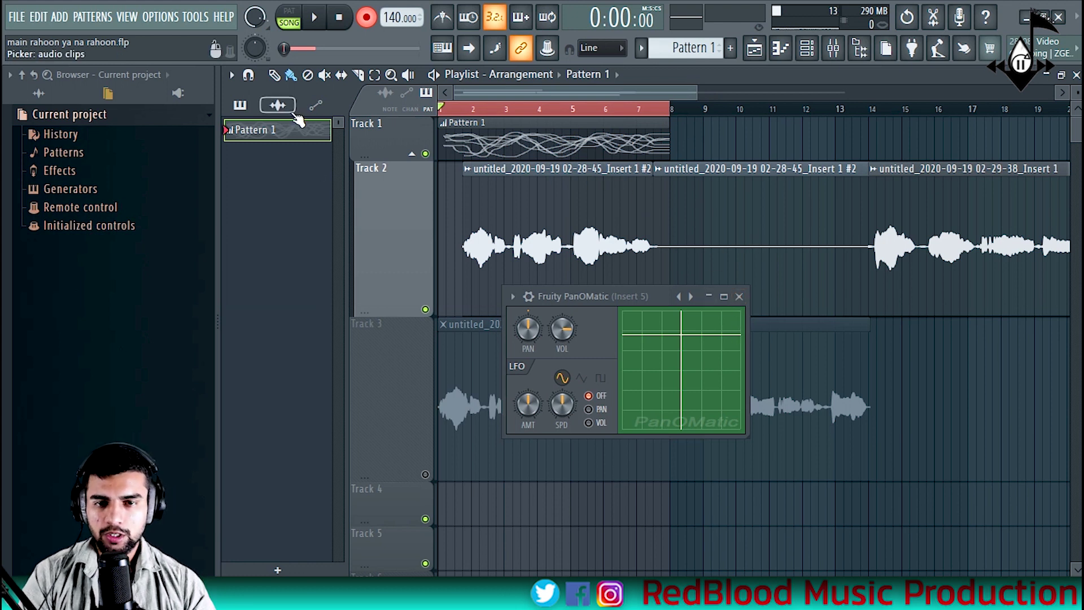
pyautogui.click(276, 116)
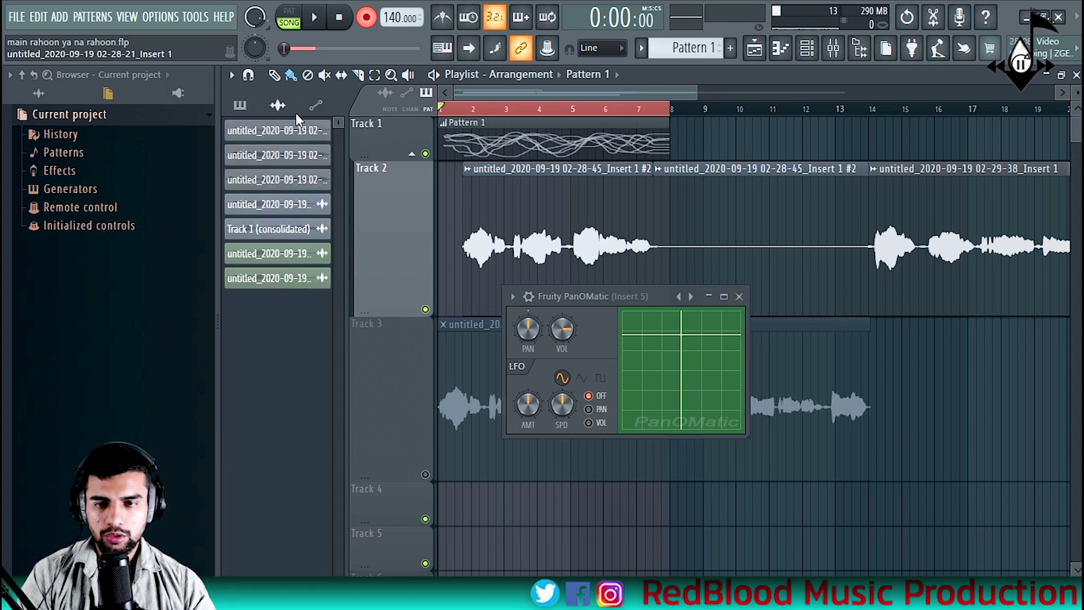
pyautogui.click(251, 108)
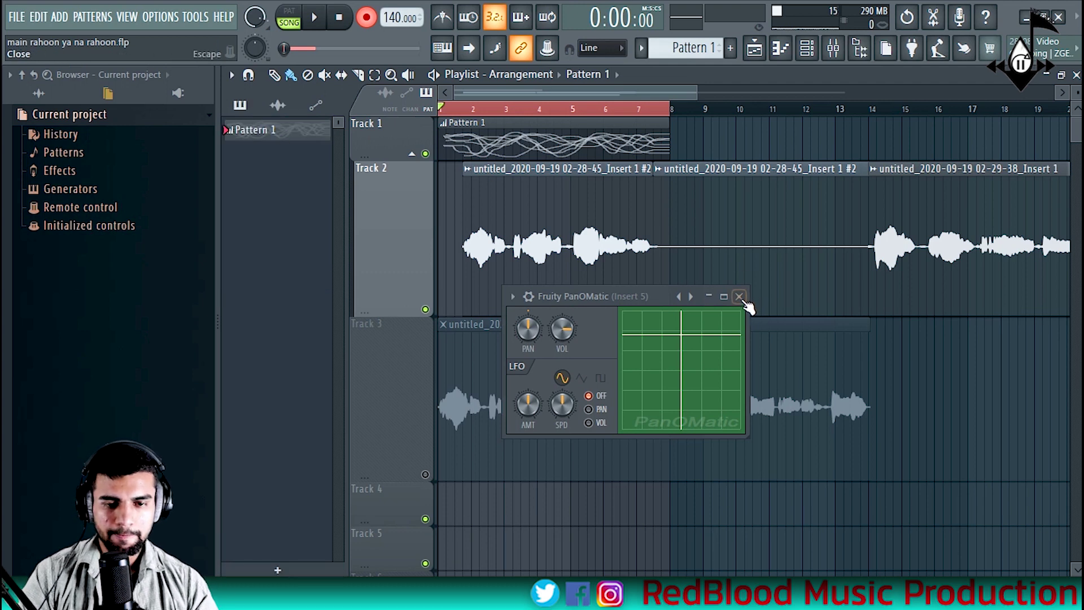
# Close PanOMatic and open the first Track 2 vocal clip in a maximized Newtone window.
pyautogui.press('F9')
pyautogui.press('F5')
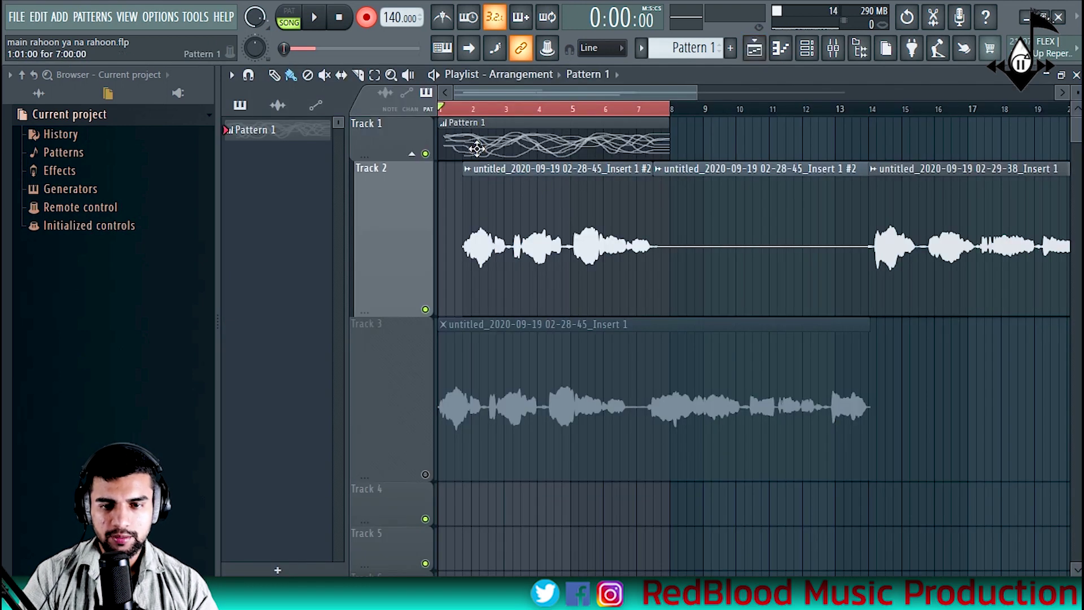
pyautogui.rightClick(466, 175)
pyautogui.click(621, 230)
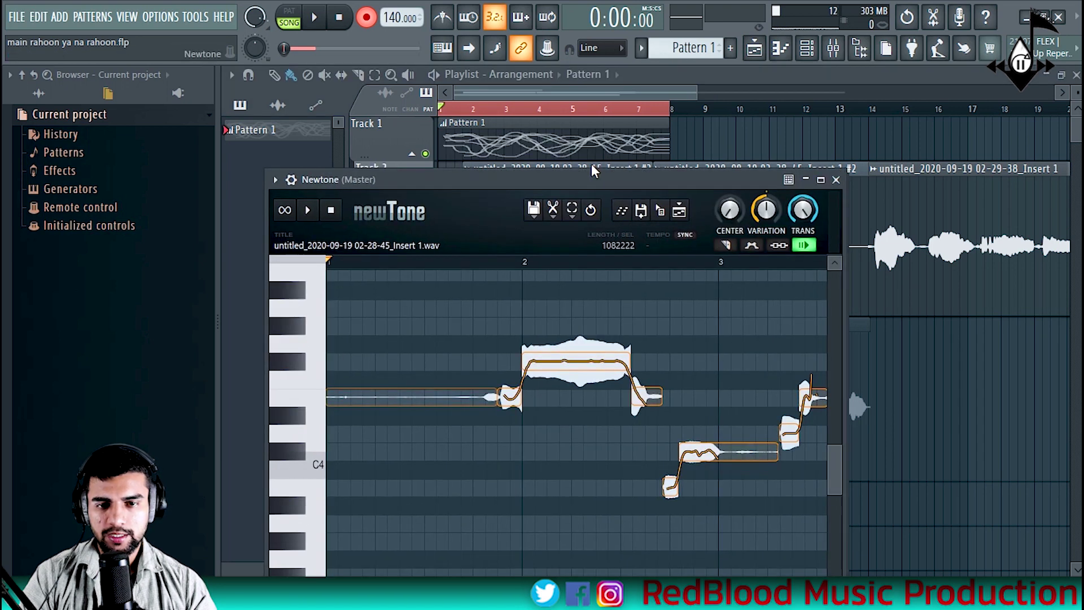
pyautogui.moveTo(596, 179); pyautogui.dragTo(549, 53)
pyautogui.click(779, 68)
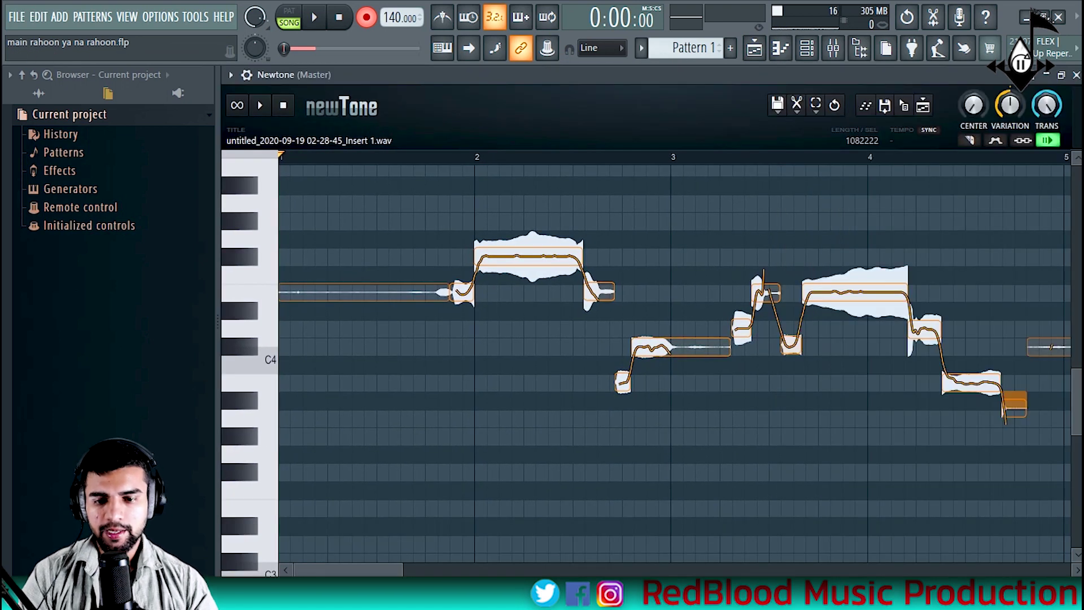
# Select all the vocal notes, set the scale to B minor and snap the notes to it.
pyautogui.moveTo(398, 569); pyautogui.dragTo(541, 557)
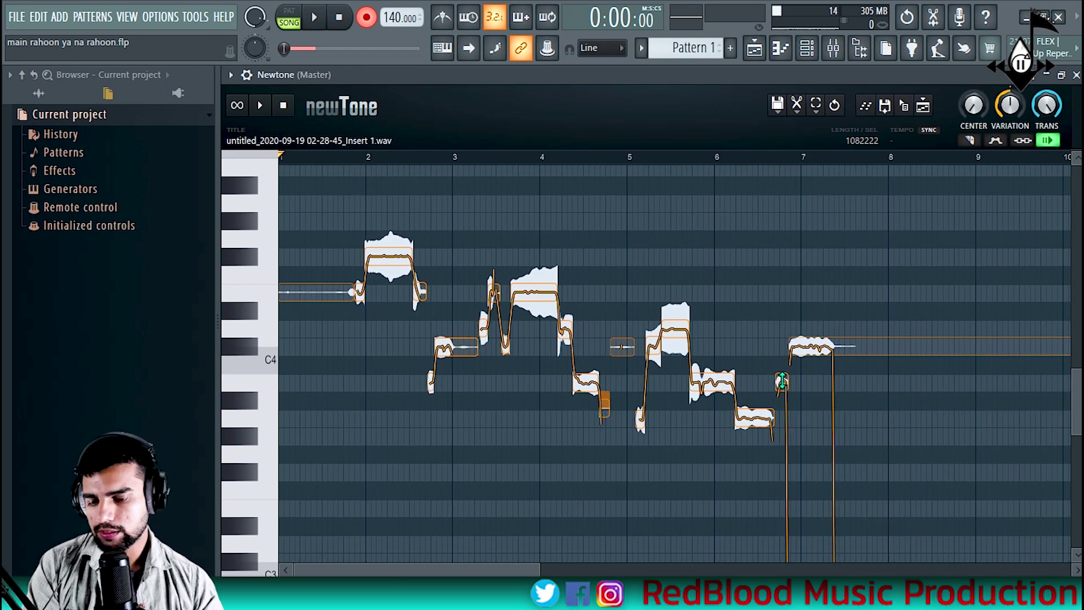
pyautogui.hotkey('ctrl', 'a')
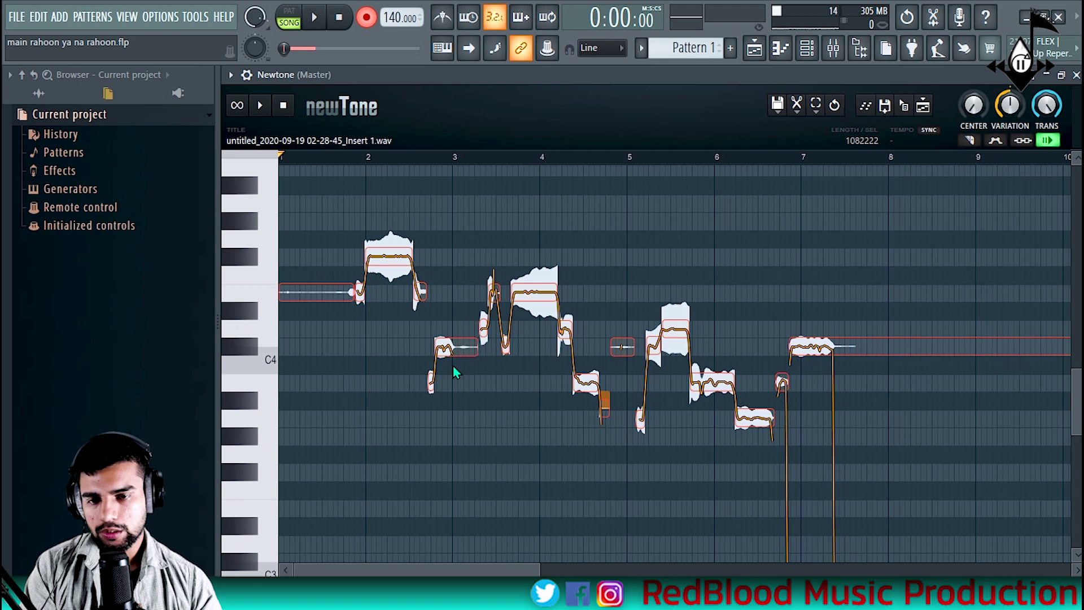
pyautogui.click(797, 108)
pyautogui.moveTo(860, 319)
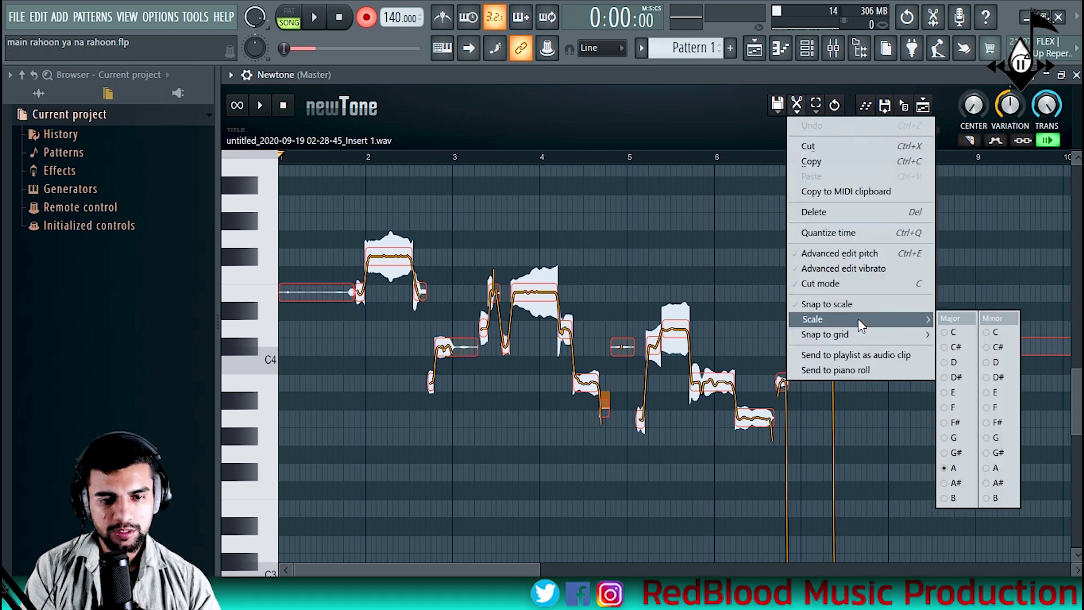
pyautogui.click(988, 493)
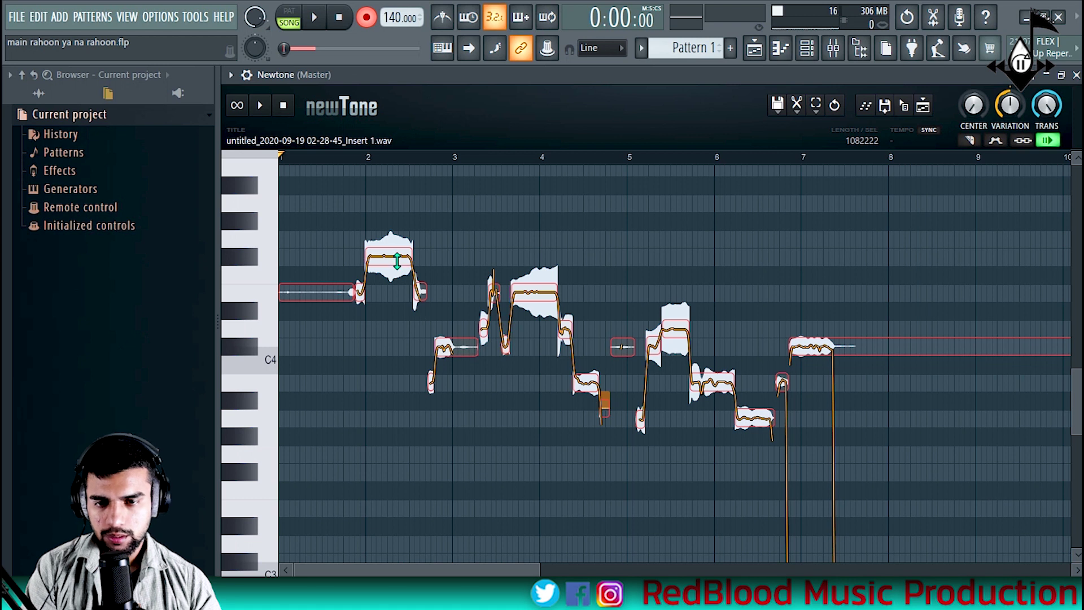
pyautogui.click(797, 106)
pyautogui.click(847, 305)
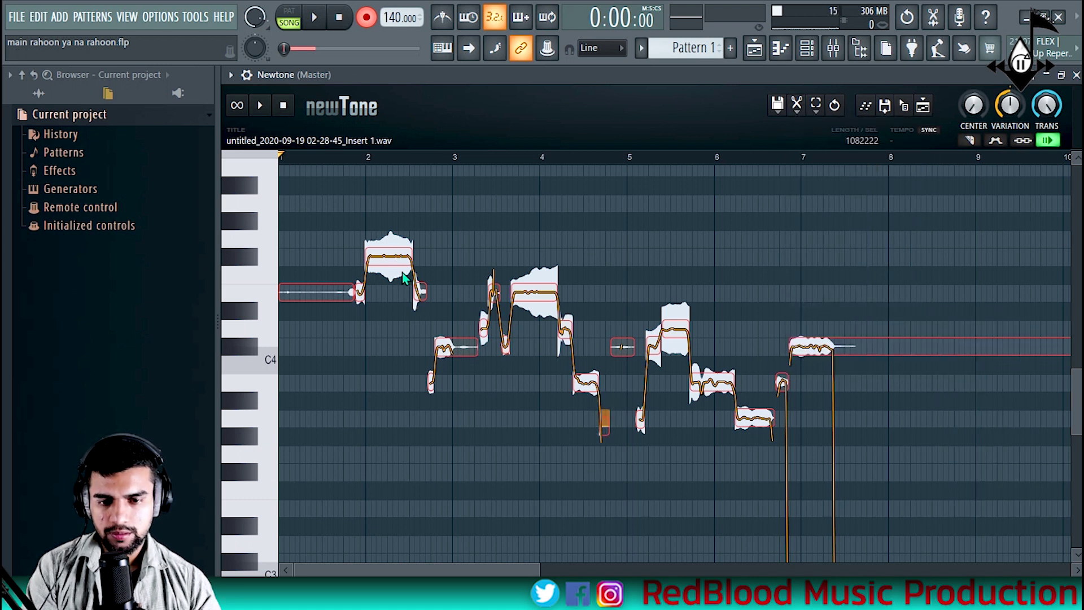
# Set Center to 100% for the selected notes, try a higher pitch Variation, reset it and start playback.
pyautogui.moveTo(973, 105); pyautogui.dragTo(974, 51)
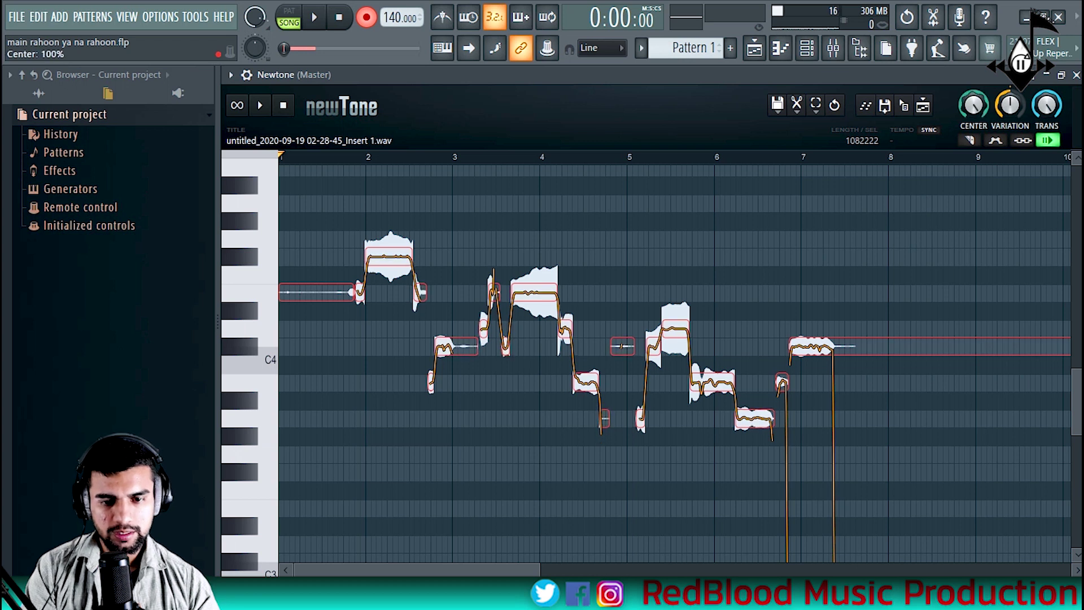
pyautogui.moveTo(999, 116); pyautogui.dragTo(999, 62)
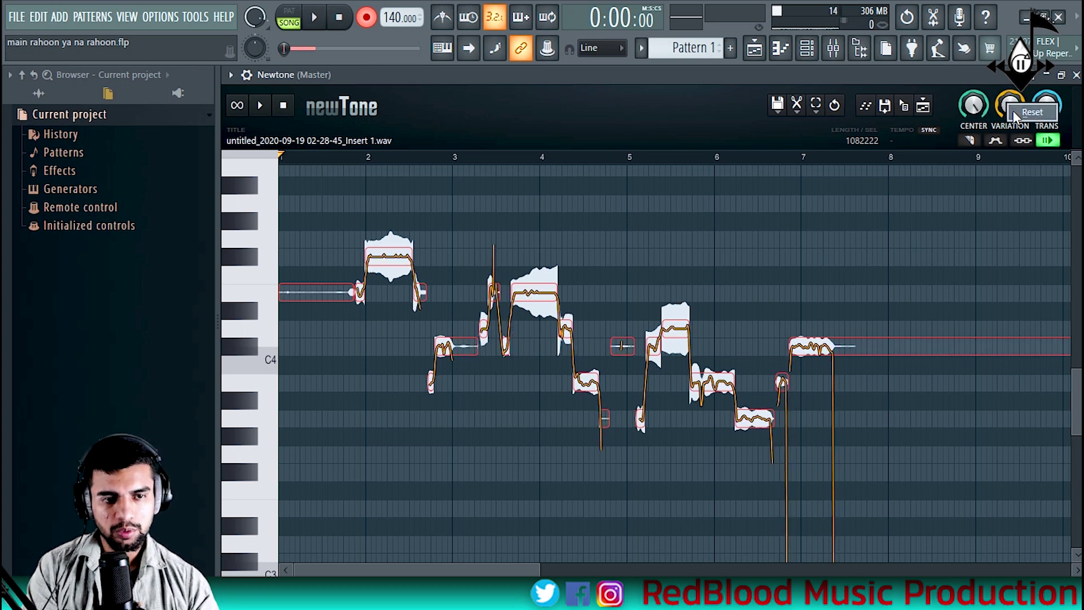
pyautogui.press('space')
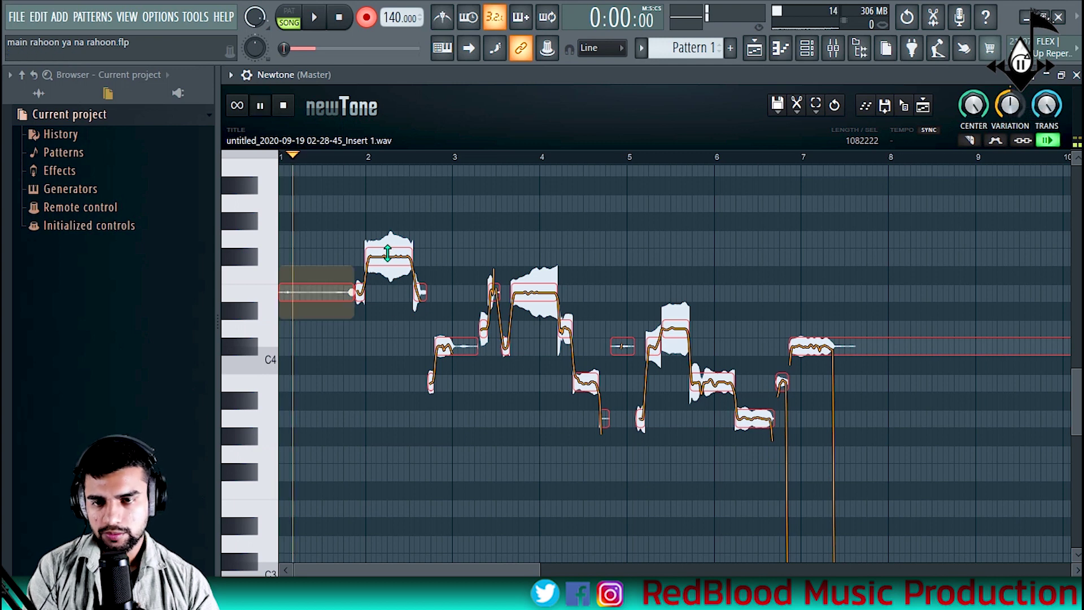
# Transpose the selected notes up 5 semitones, raise their pitch Variation and preview the vocal.
pyautogui.moveTo(398, 258); pyautogui.dragTo(395, 220)
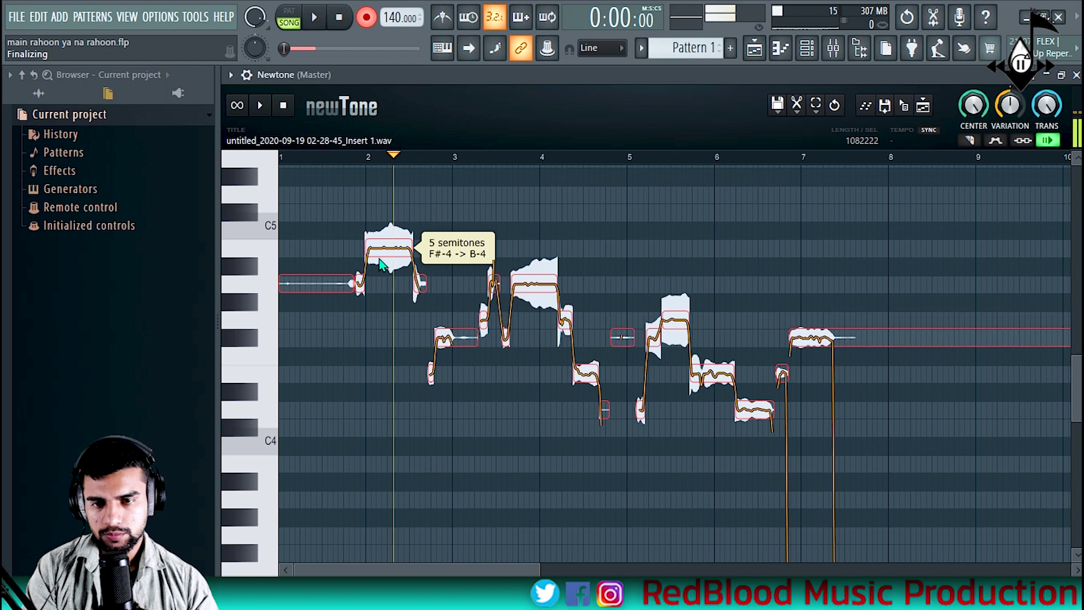
pyautogui.press('space')
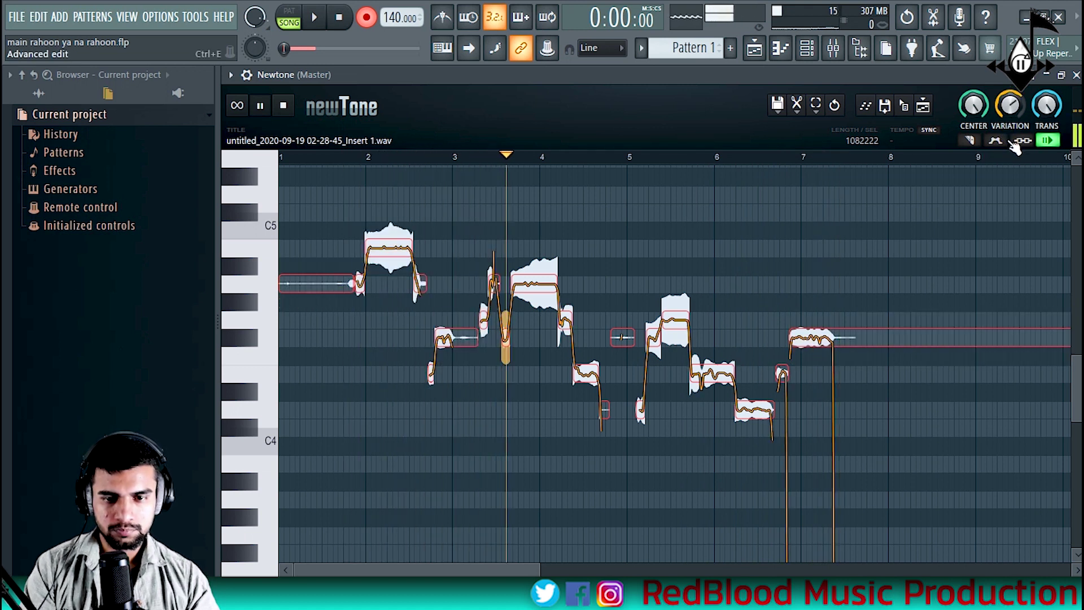
pyautogui.press('space')
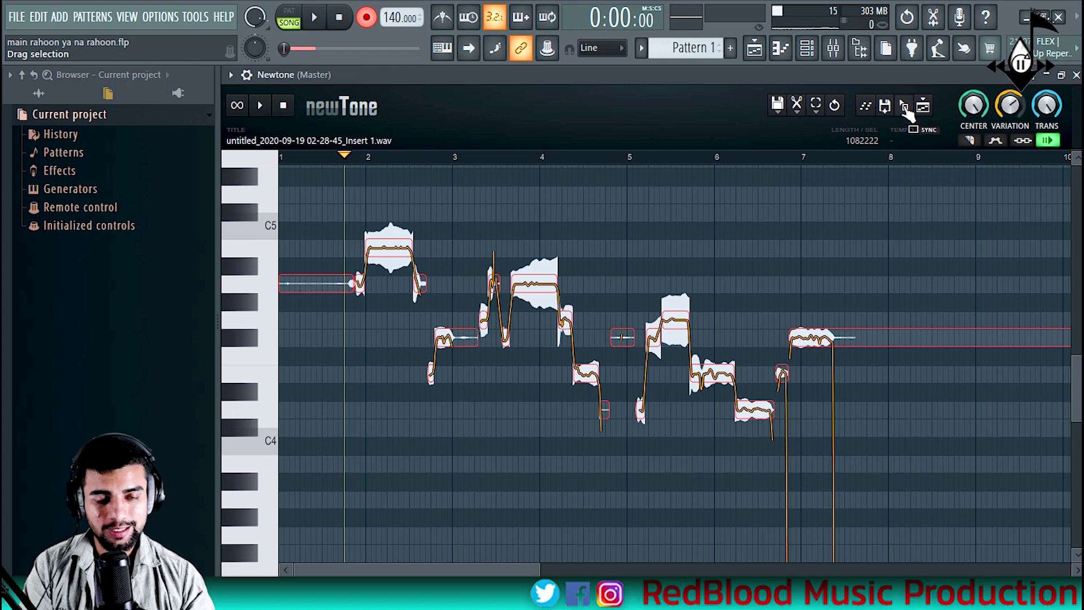
# Place the pitch-edited vocal as an audio clip on playlist Track 4 and route its channel to mixer Insert 6.
pyautogui.moveTo(906, 112); pyautogui.dragTo(465, 523)
pyautogui.doubleClick(538, 508)
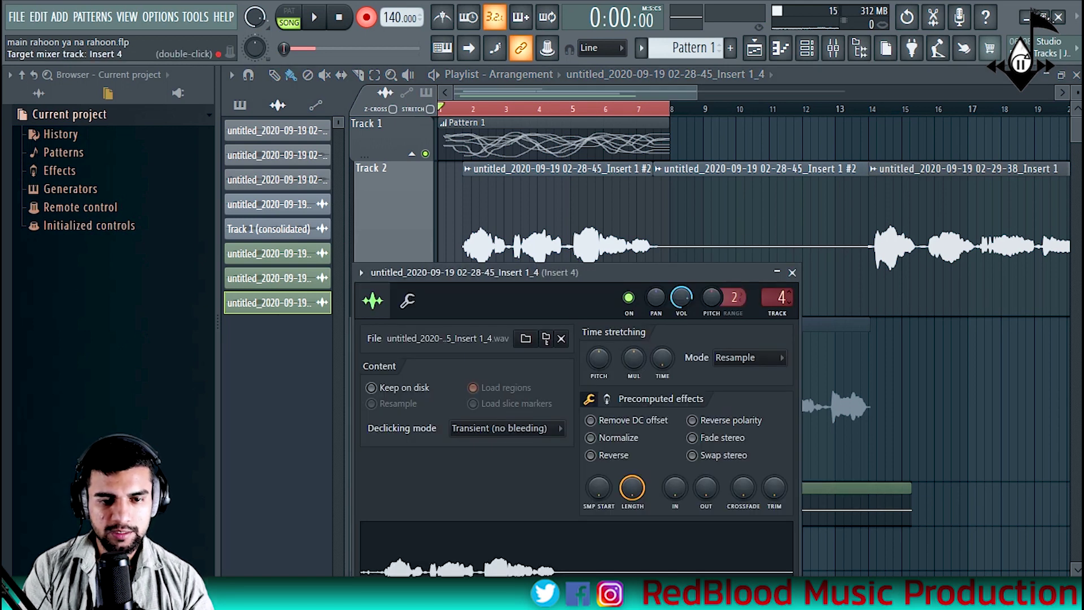
pyautogui.click(793, 273)
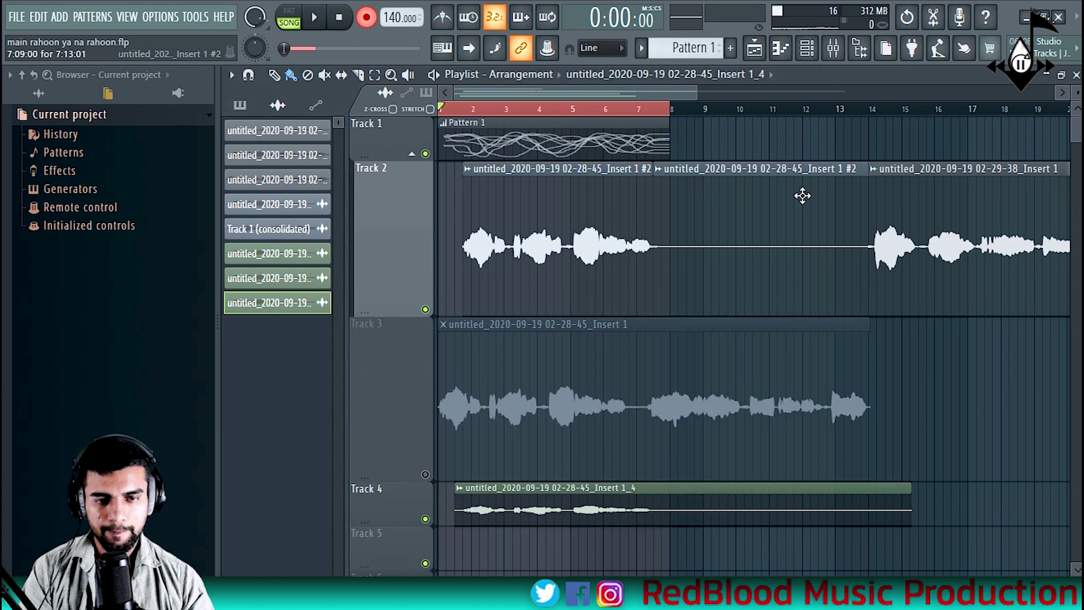
# Solo playlist Track 4 and play its clip with the mixer open to check the signal on Insert 6.
pyautogui.press('space')
pyautogui.scroll(-5, 475, 124)
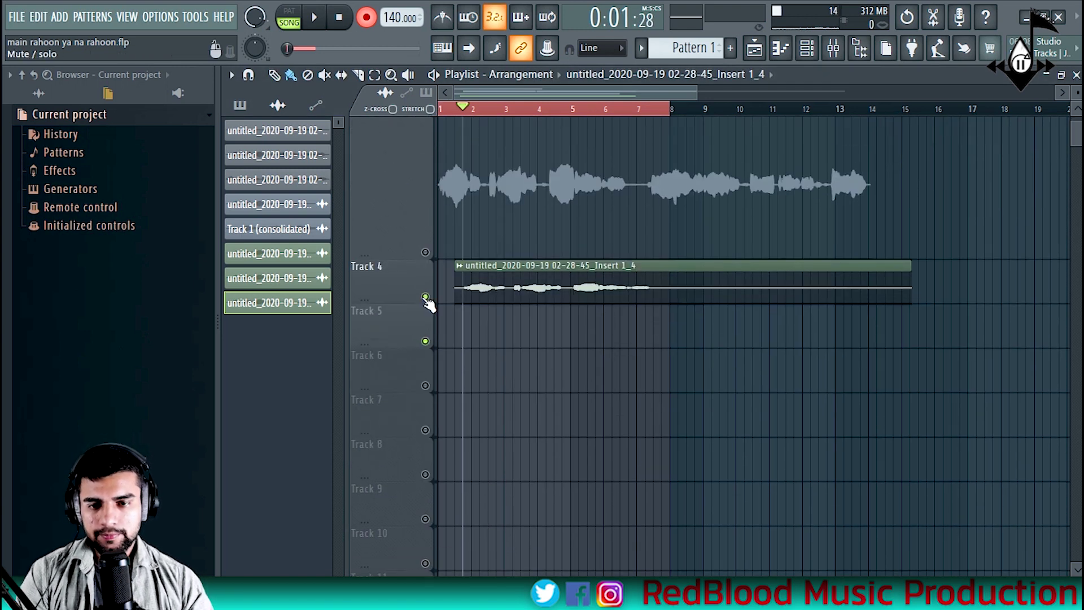
pyautogui.press('space')
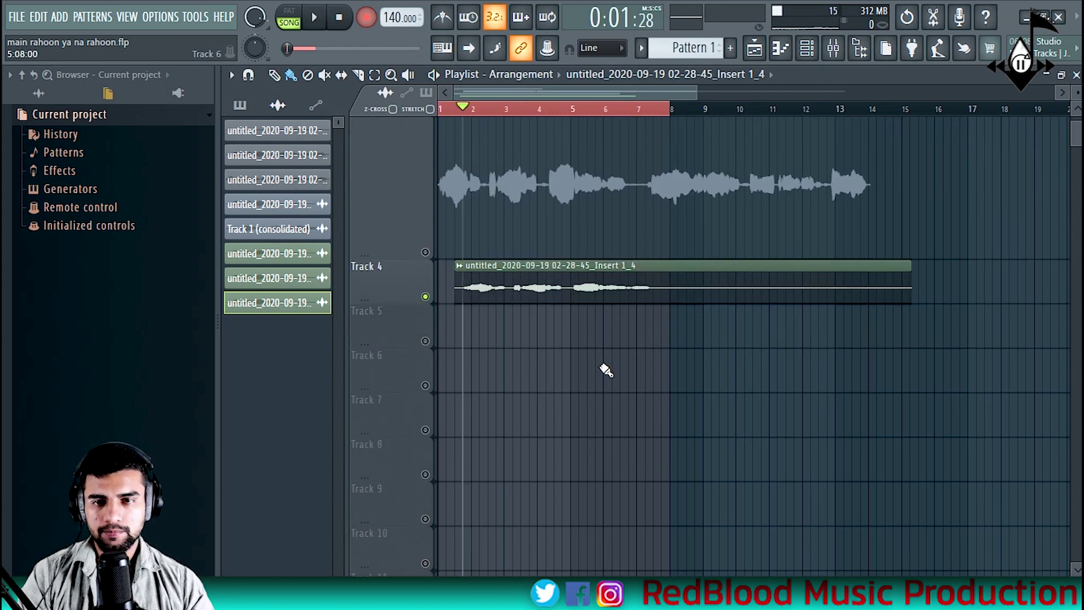
pyautogui.click(833, 47)
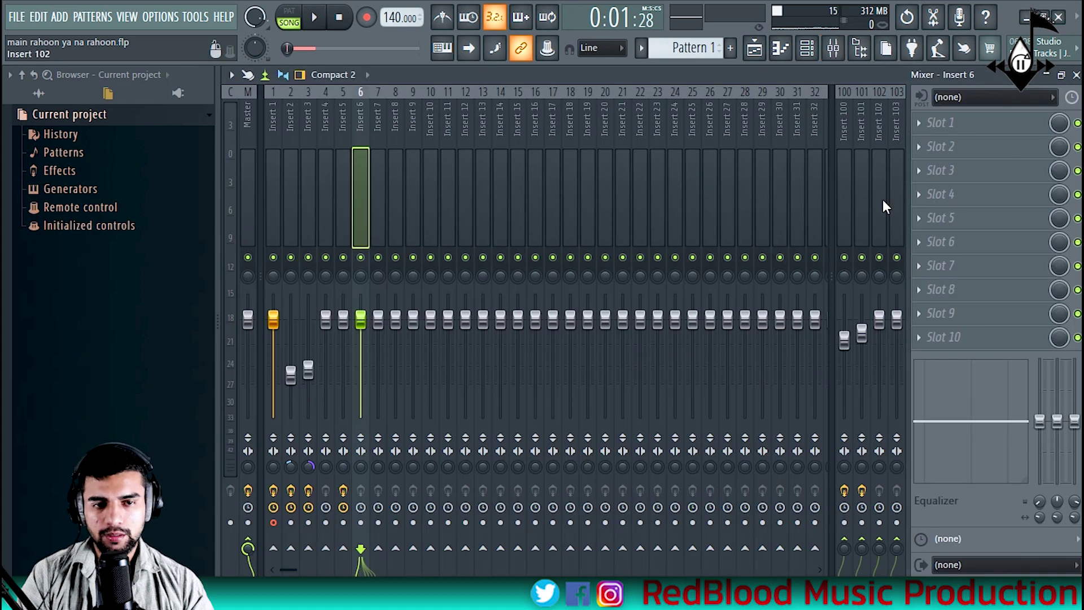
pyautogui.press('space')
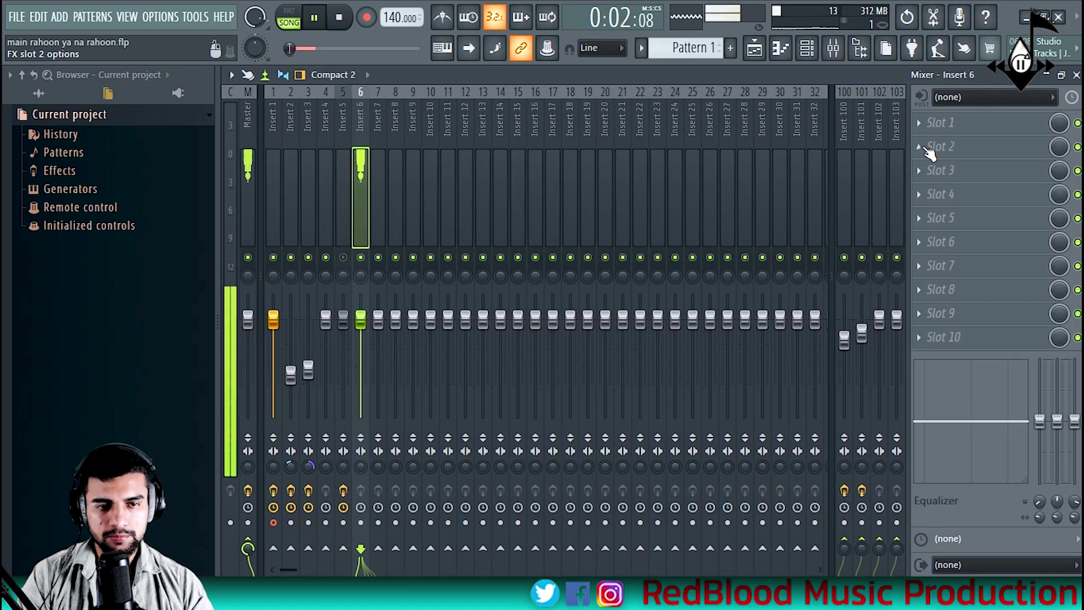
pyautogui.press('space')
# Add Fruity Parametric EQ 2 to Insert 6 slot 1, cutting the lows, dipping band 4 near 578 Hz and boosting bands 6 and 7.
pyautogui.click(941, 122)
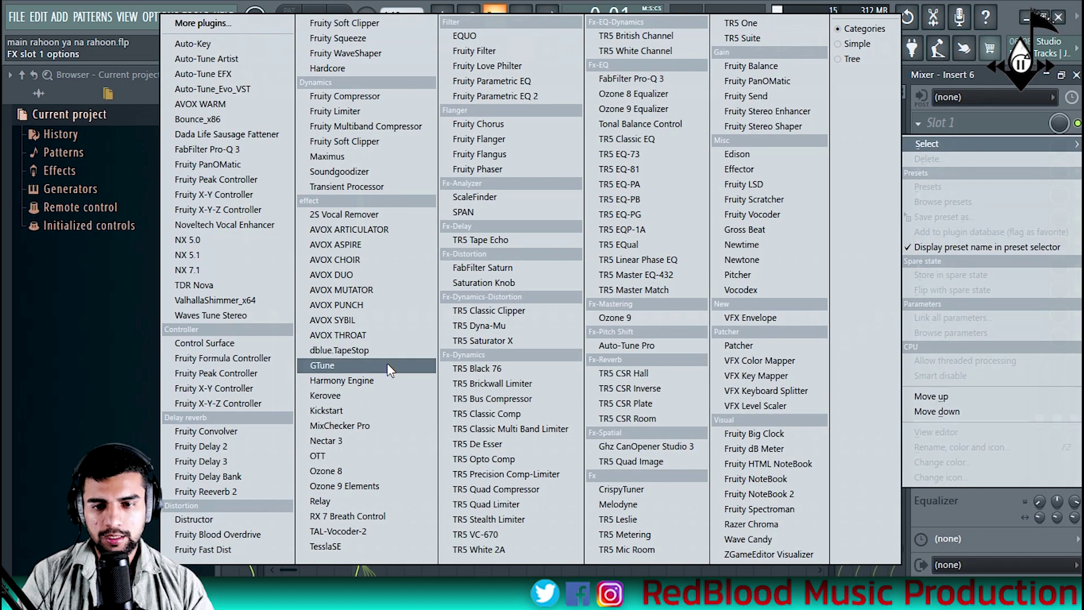
pyautogui.click(463, 126)
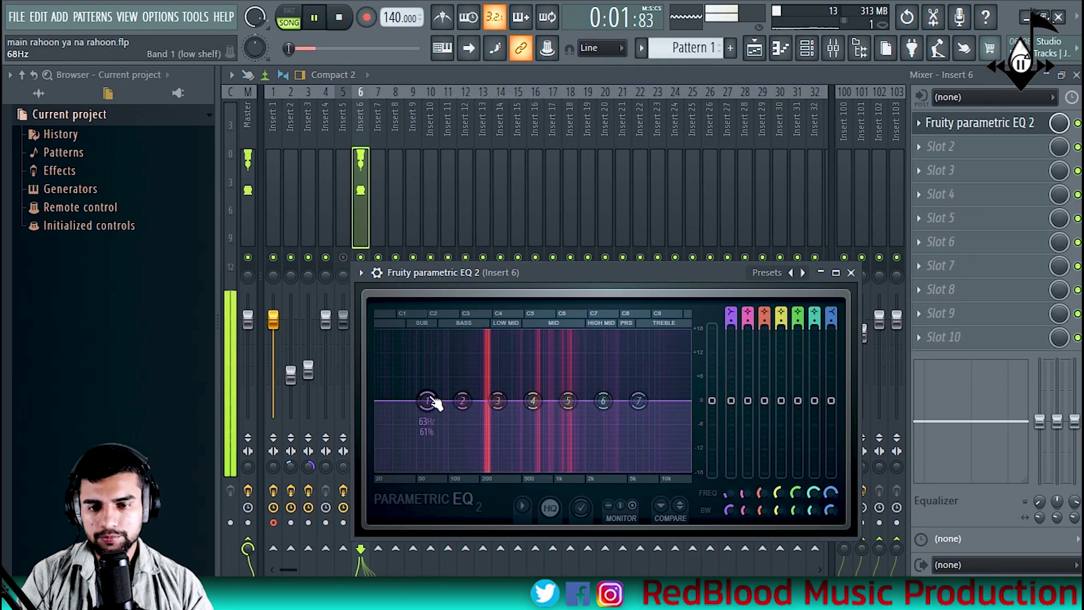
pyautogui.moveTo(427, 401); pyautogui.dragTo(481, 476)
pyautogui.press('space')
pyautogui.moveTo(532, 401); pyautogui.dragTo(529, 420)
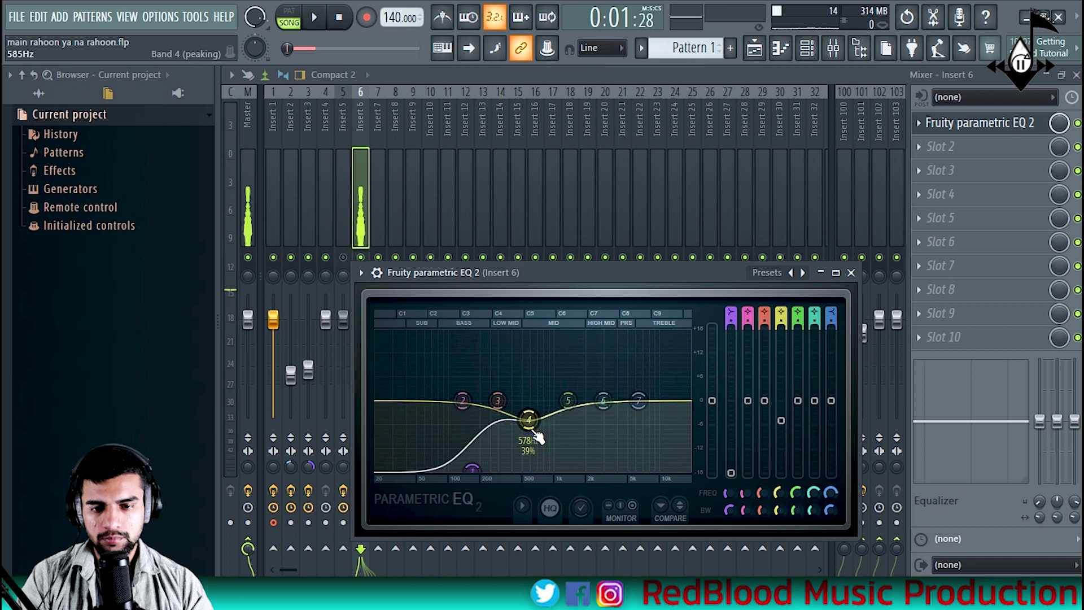
pyautogui.moveTo(639, 400); pyautogui.dragTo(689, 360)
pyautogui.moveTo(603, 401); pyautogui.dragTo(635, 380)
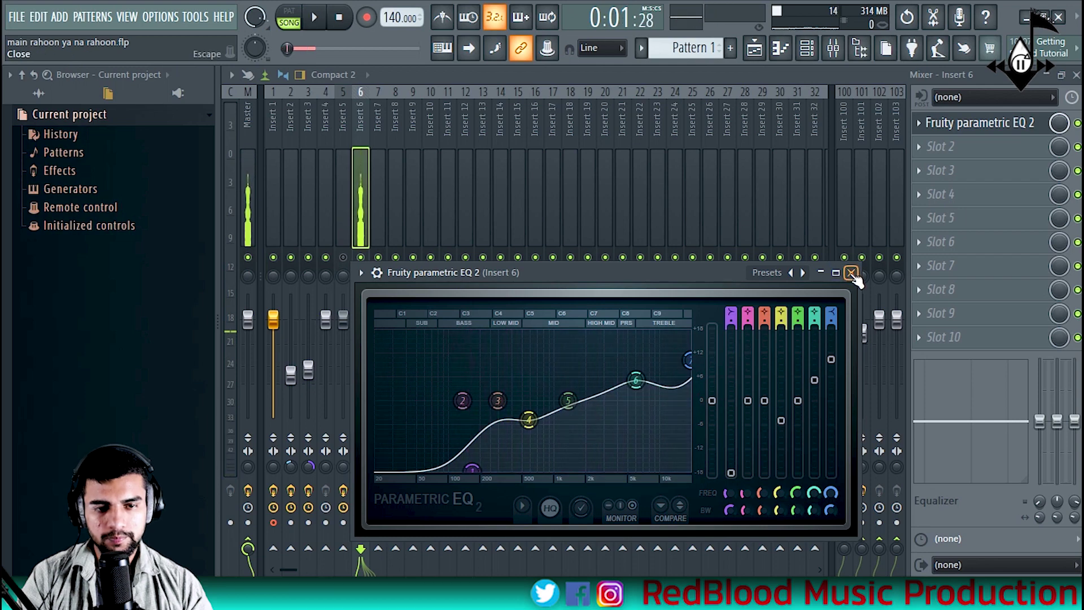
pyautogui.click(851, 273)
# Load Auto-Tune_Evo_VST in slot 3 of Insert 6 and reposition its window to show all controls.
pyautogui.click(1004, 170)
pyautogui.moveTo(960, 192)
pyautogui.click(257, 92)
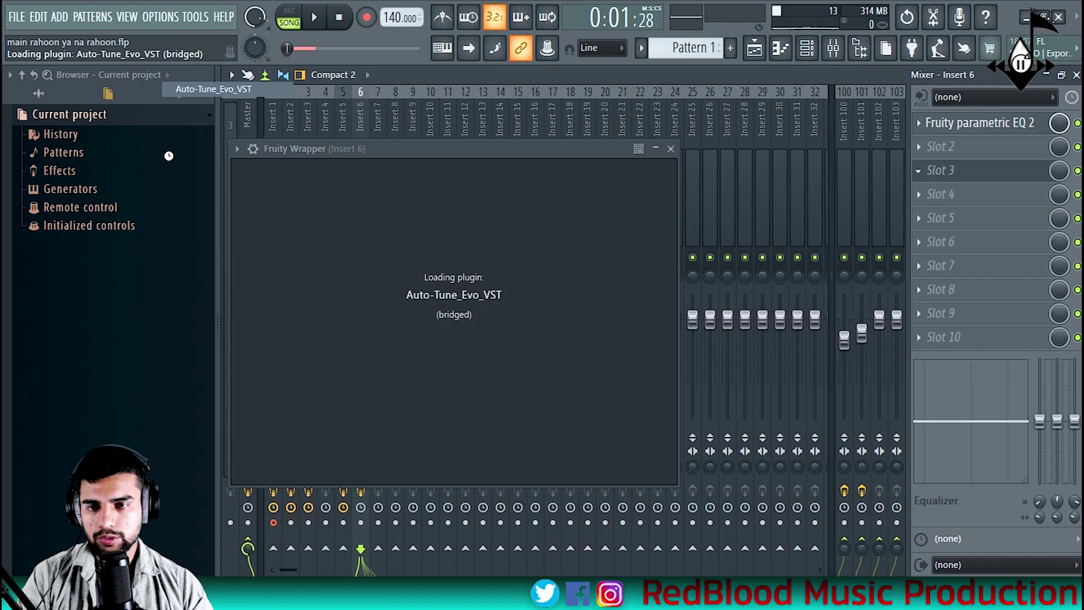
pyautogui.moveTo(469, 160); pyautogui.dragTo(475, 74)
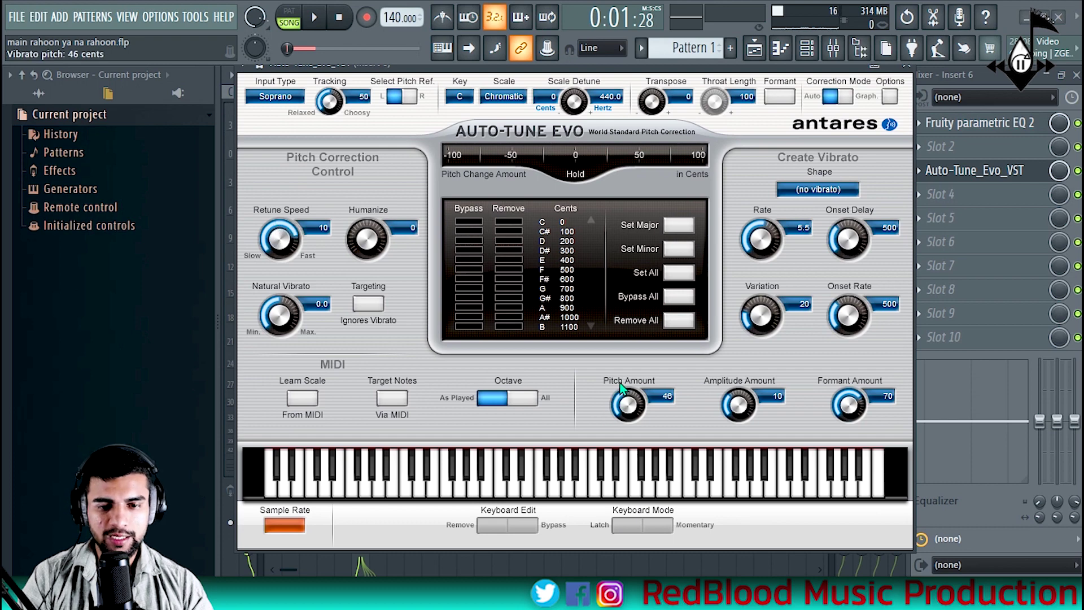
# Configure Auto-Tune Evo for the key of B, Minor scale, with Humanize at 14.
pyautogui.click(518, 107)
pyautogui.click(542, 88)
pyautogui.click(460, 97)
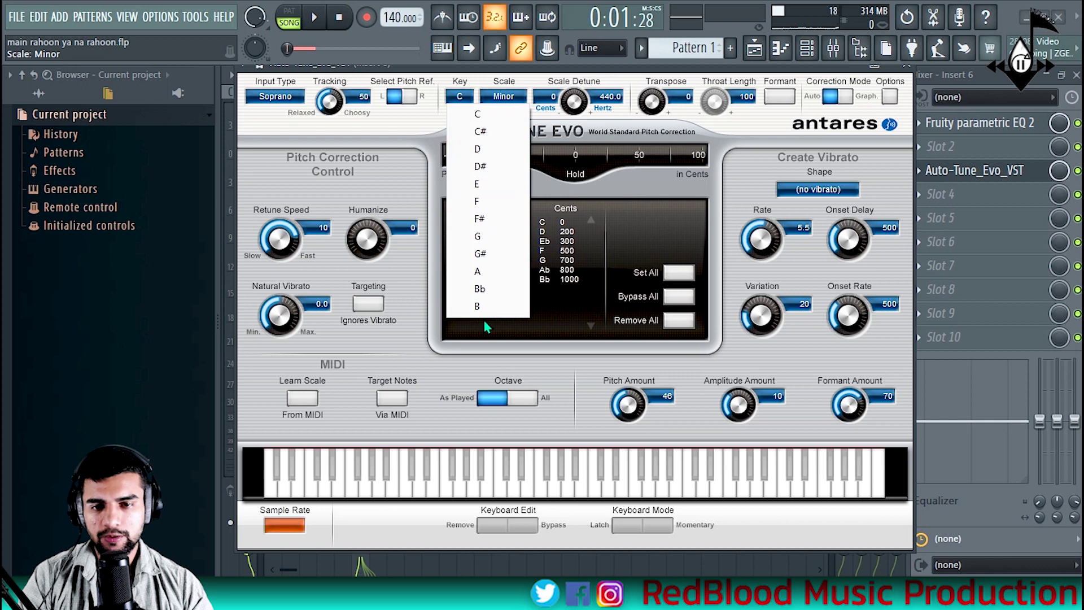
pyautogui.click(507, 306)
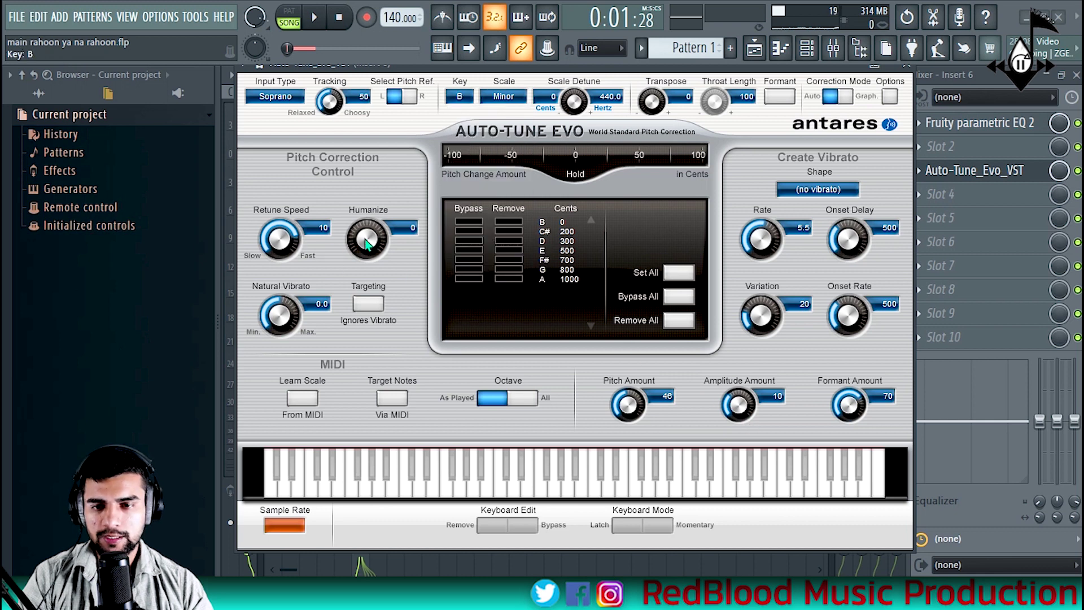
pyautogui.moveTo(360, 221); pyautogui.dragTo(361, 229)
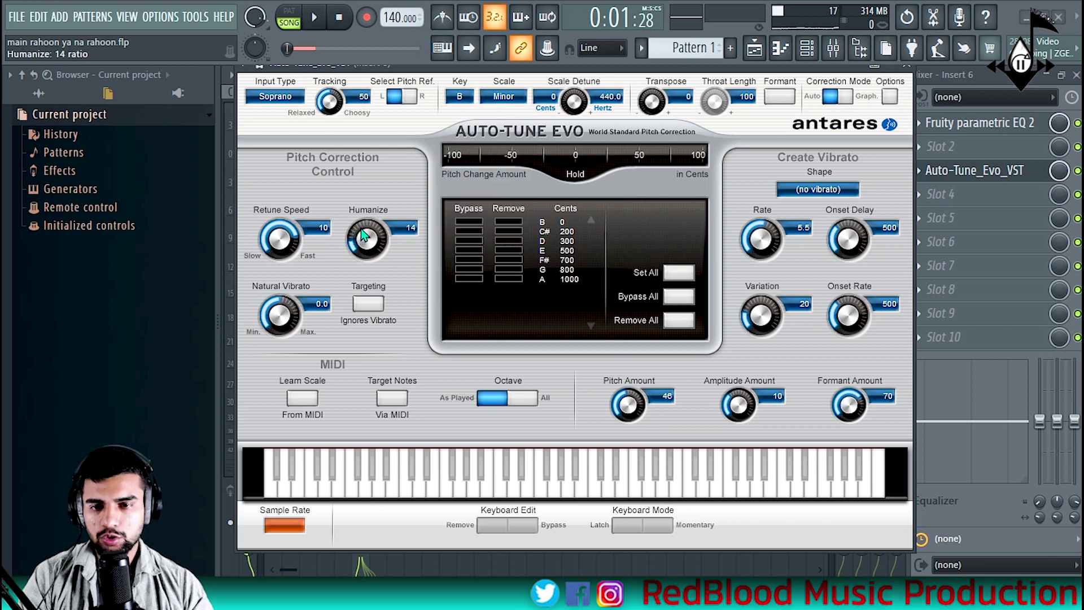
pyautogui.click(915, 74)
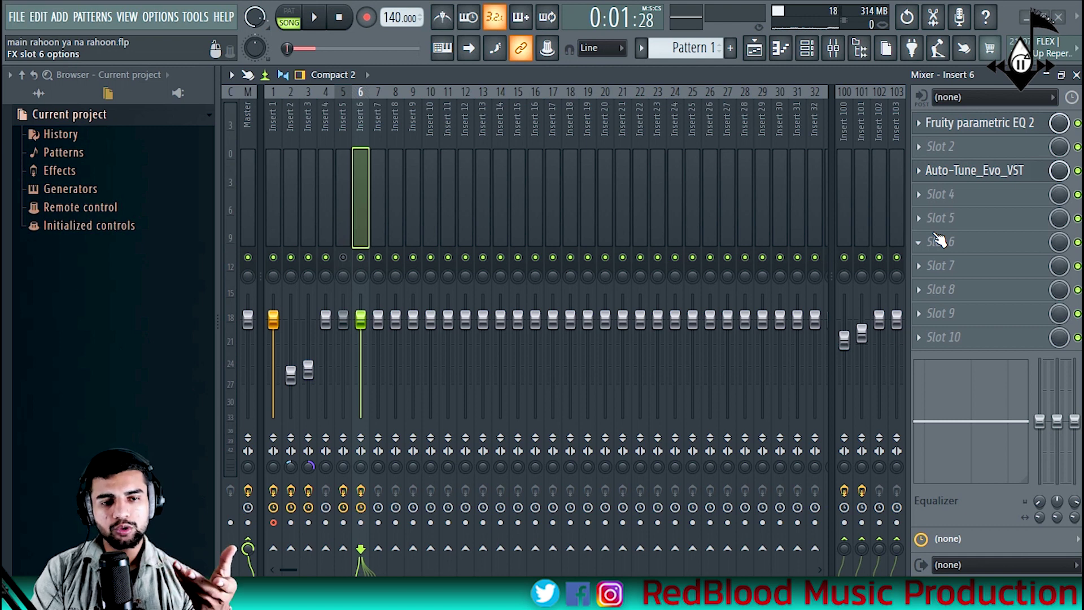
pyautogui.click(990, 180)
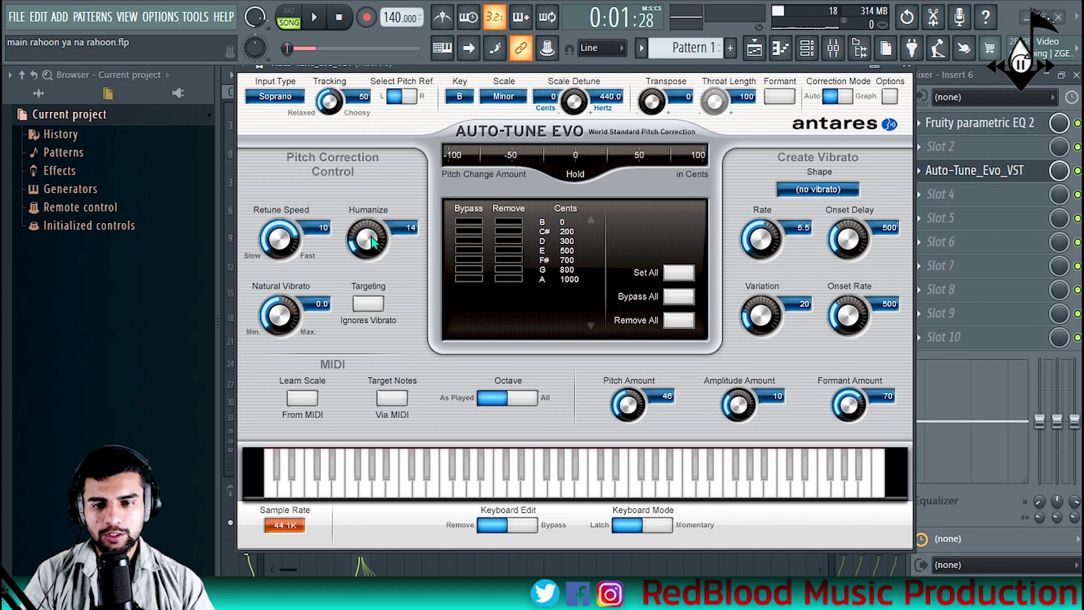
pyautogui.click(908, 67)
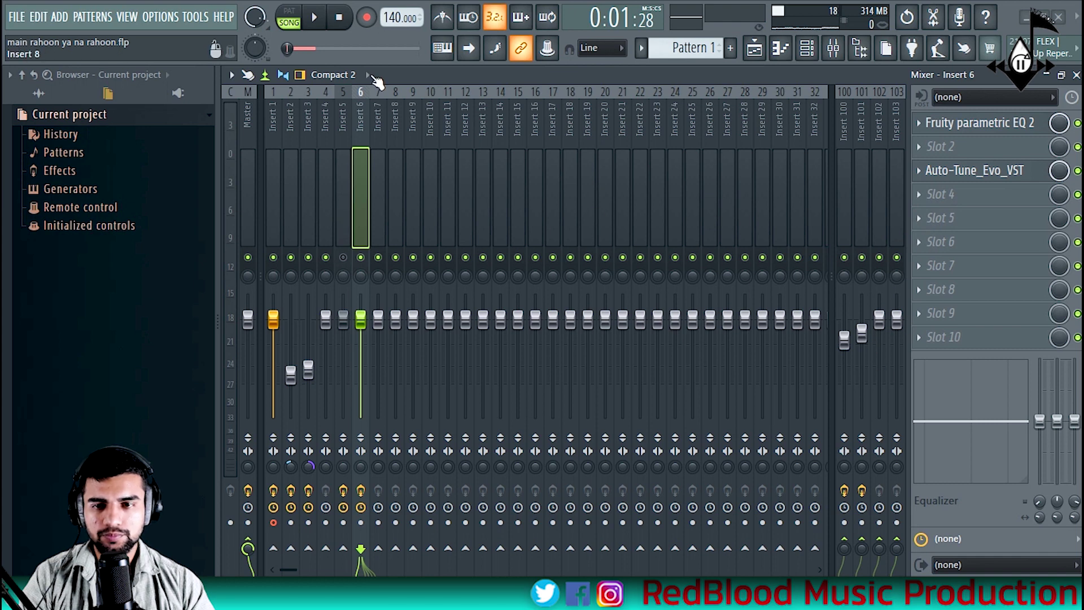
# Listen to the processed vocal and examine the Fruity Delay 2 settings on Insert 100.
pyautogui.click(315, 17)
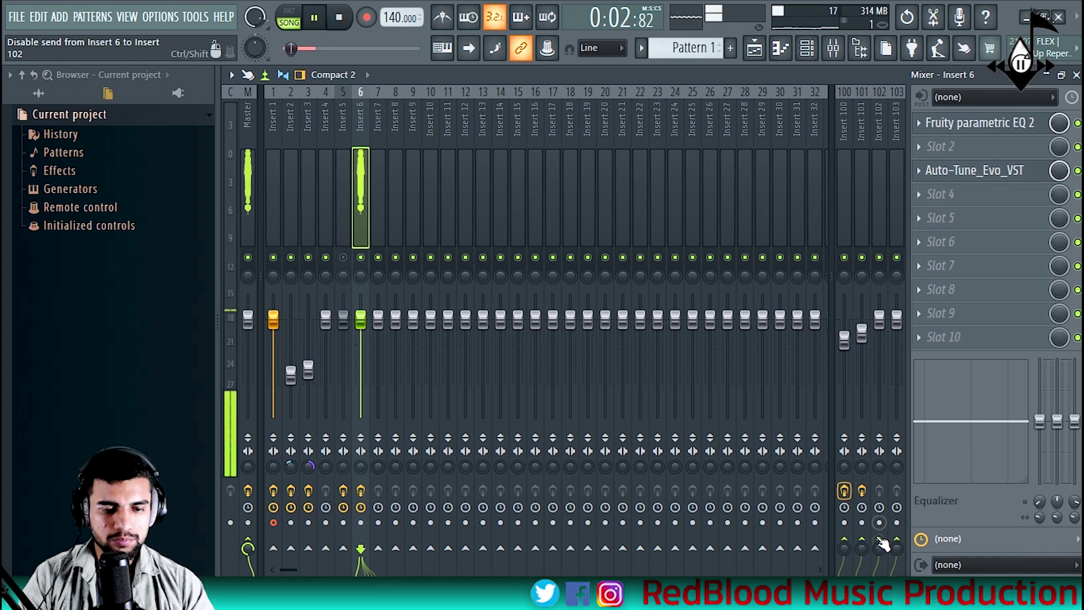
pyautogui.click(846, 221)
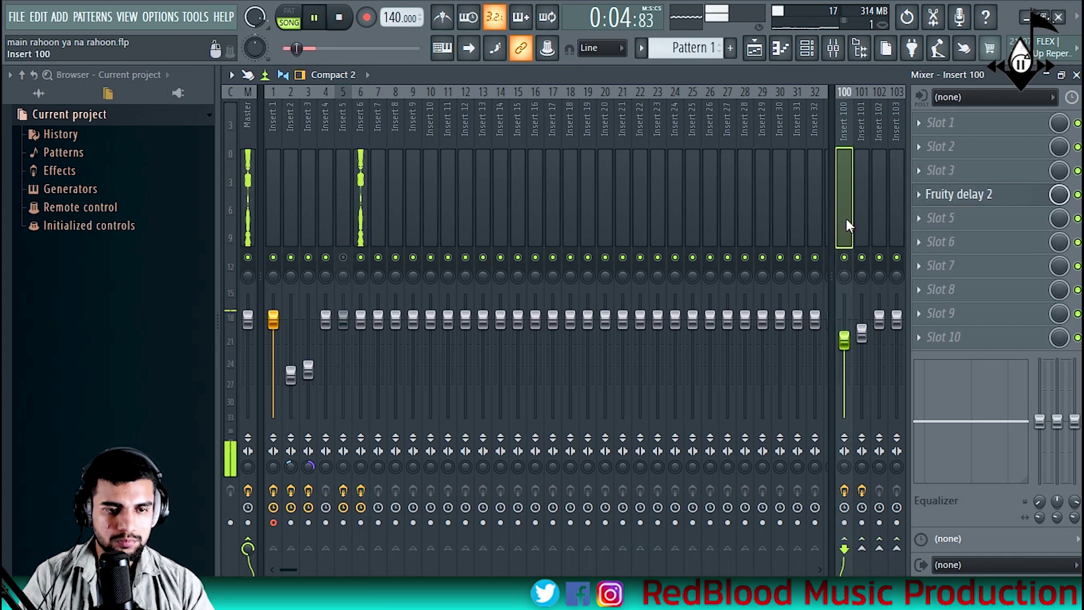
pyautogui.press('space')
pyautogui.click(997, 194)
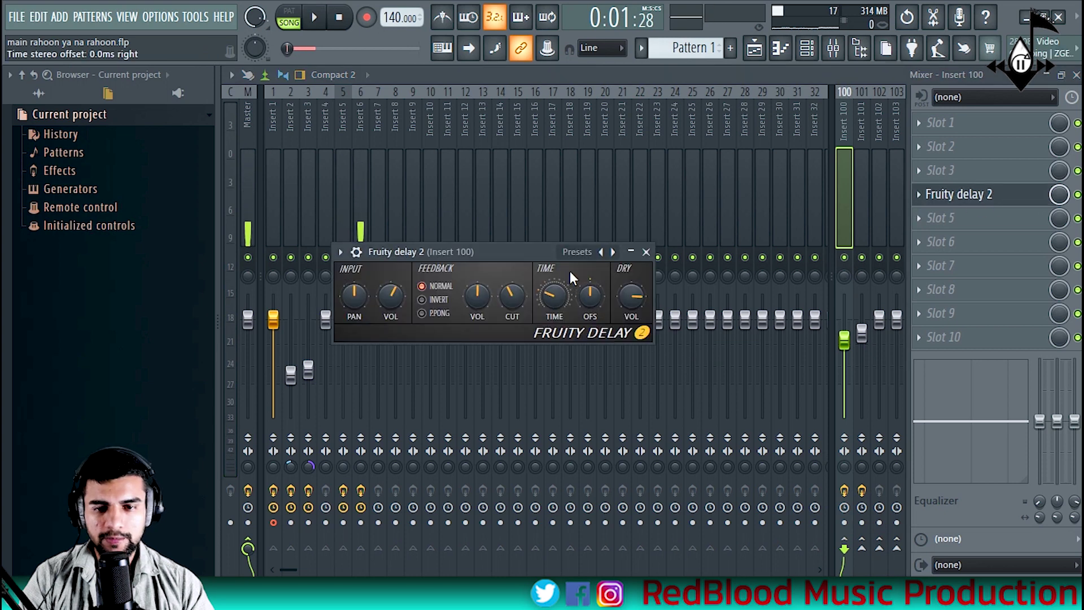
pyautogui.click(646, 252)
# Enable the send from Insert 6 to Insert 100 and open the Fruity Delay 2 on Insert 100.
pyautogui.click(342, 186)
pyautogui.click(360, 192)
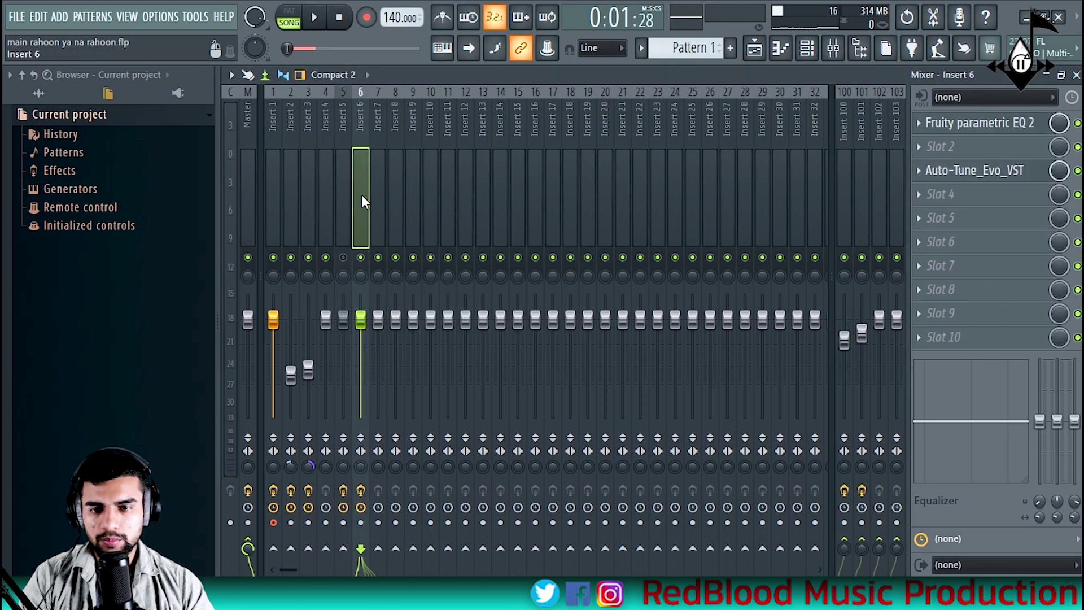
pyautogui.rightClick(866, 334)
pyautogui.click(845, 334)
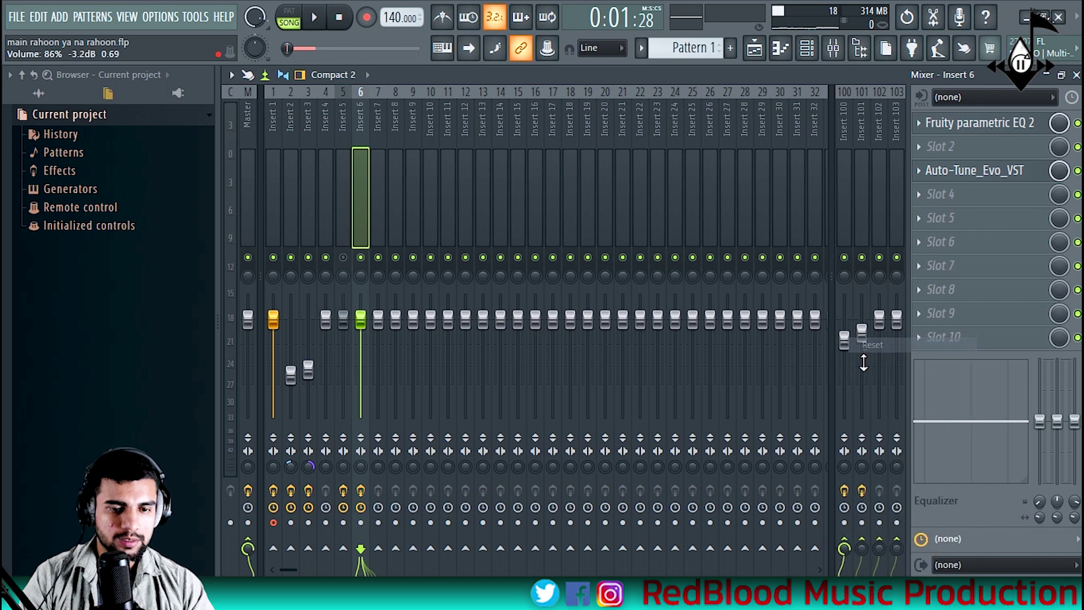
pyautogui.click(847, 213)
pyautogui.click(977, 194)
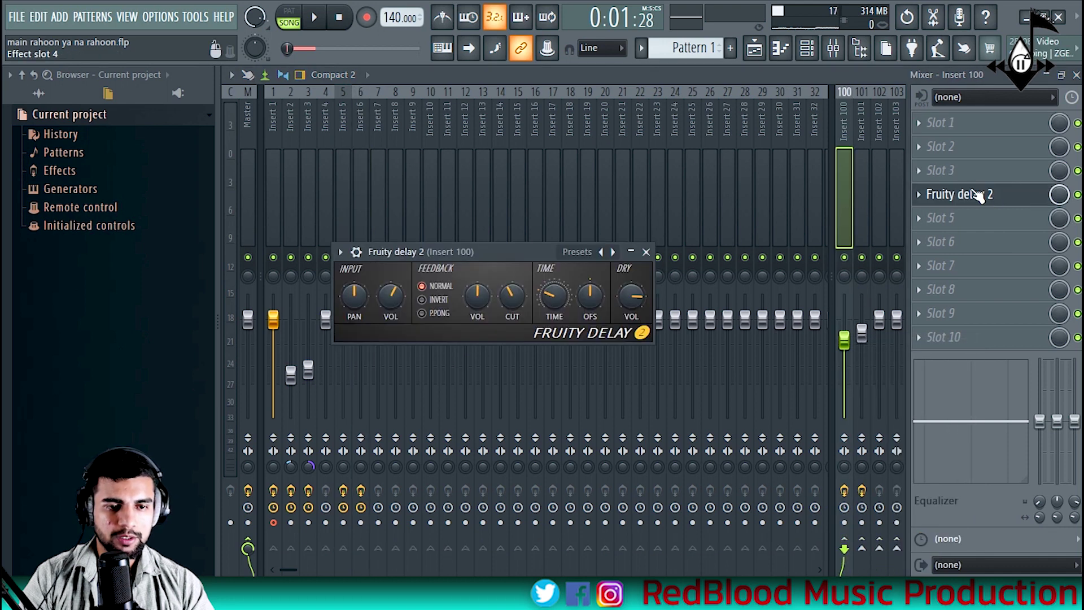
# Load the Default preset in the delay on Insert 100, lower its feedback cutoff and set the dry level to 68% while listening.
pyautogui.click(601, 252)
pyautogui.click(620, 263)
pyautogui.press('space')
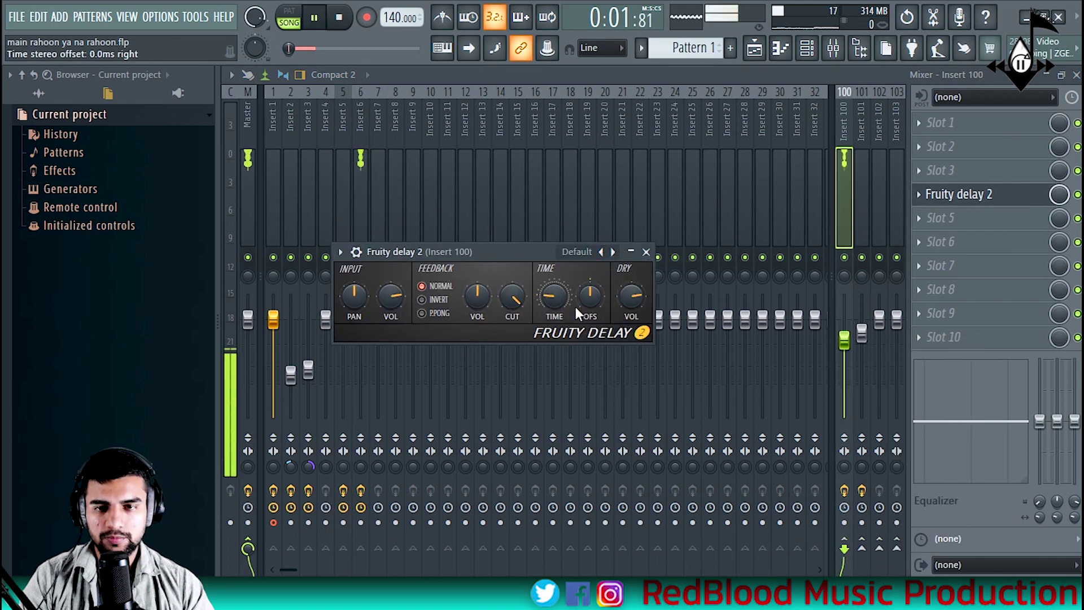
pyautogui.press('space')
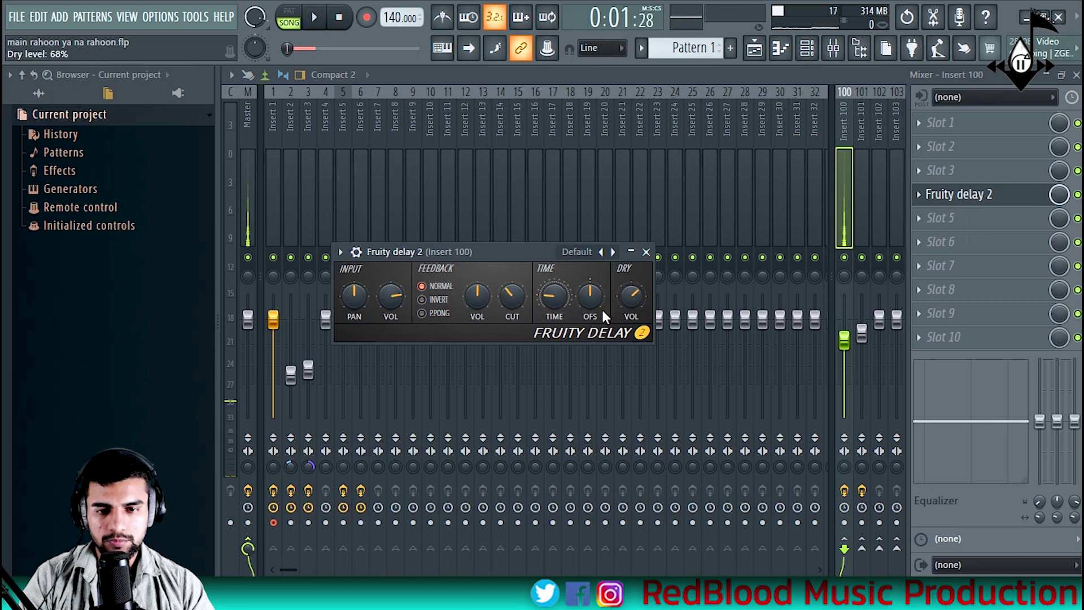
pyautogui.press('space')
pyautogui.press('space')
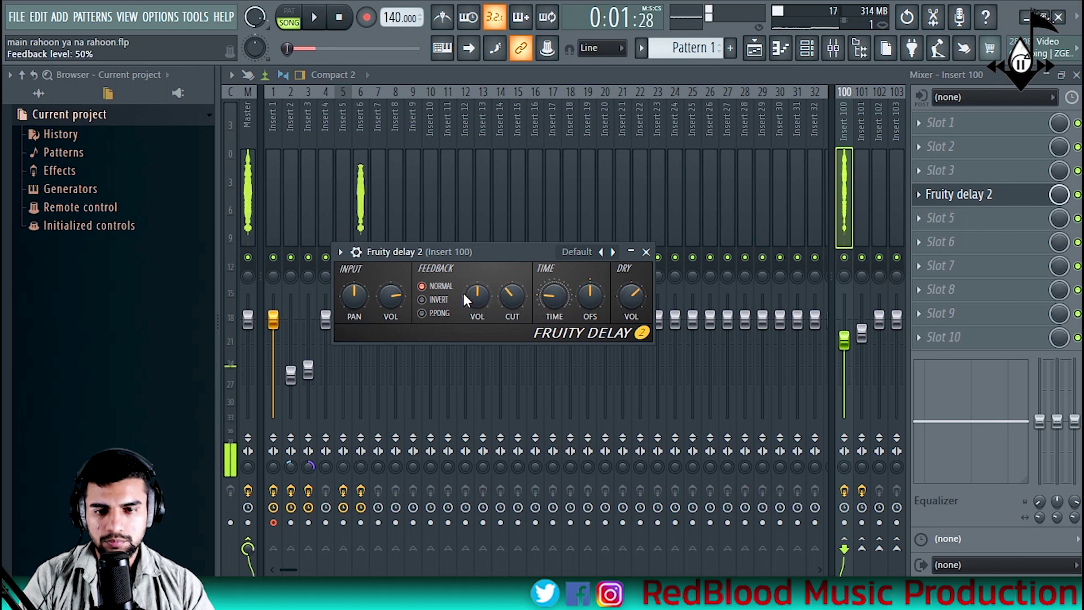
# Lower the delay's feedback and input volumes, raise its feedback cutoff, and return the feedback mode to Normal after trying Invert.
pyautogui.moveTo(466, 293); pyautogui.dragTo(507, 283)
pyautogui.press('space')
pyautogui.moveTo(393, 295); pyautogui.dragTo(393, 307)
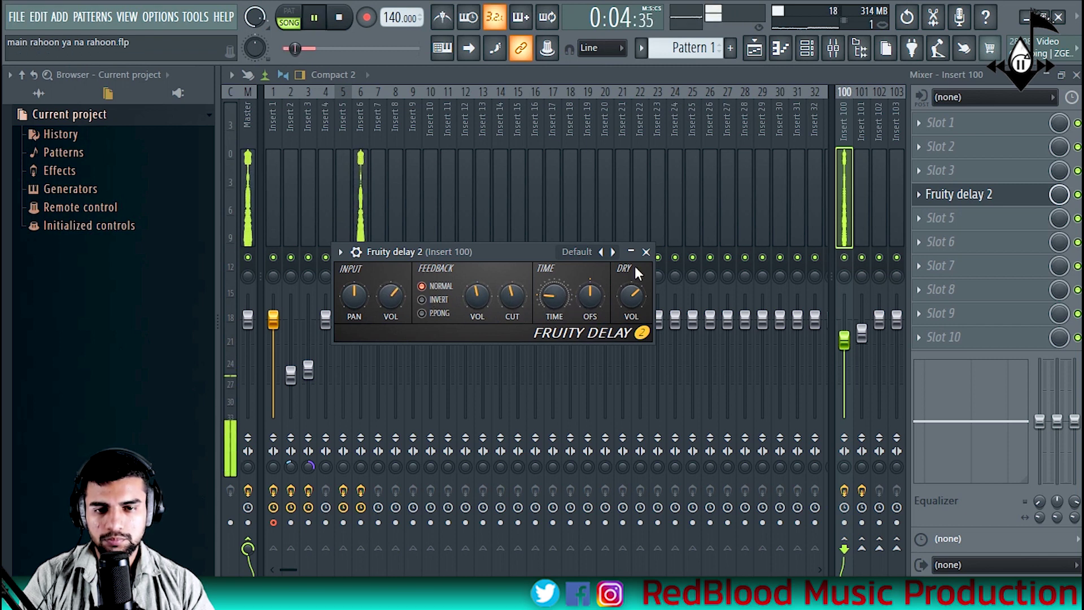
pyautogui.click(422, 299)
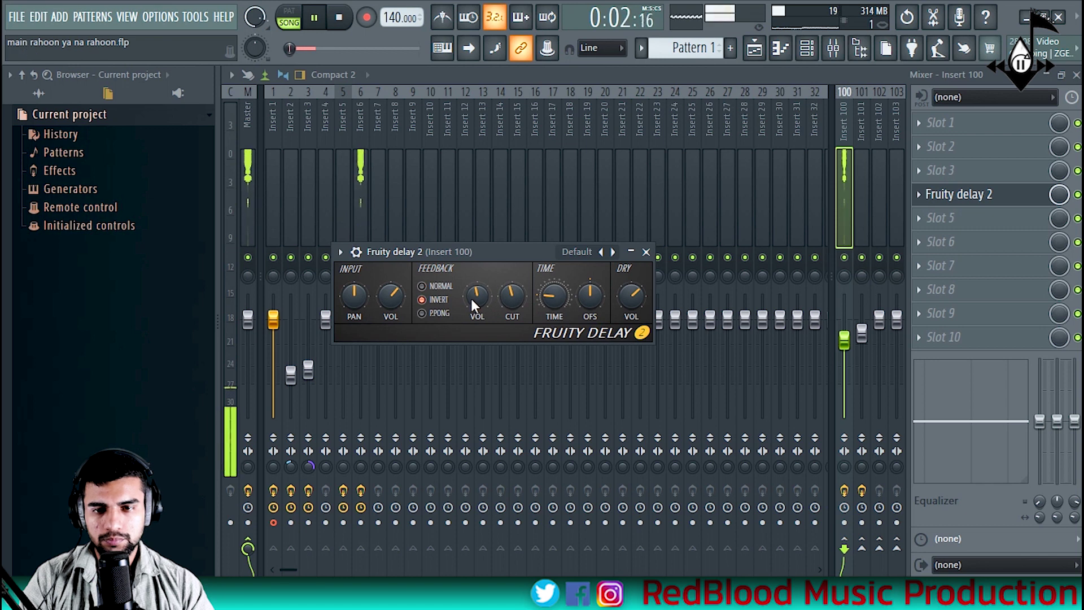
pyautogui.click(441, 287)
pyautogui.click(646, 252)
# Load Fruity PanOMatic in slot 4 of Insert 6 and detach its window.
pyautogui.click(361, 214)
pyautogui.click(919, 195)
pyautogui.moveTo(927, 215)
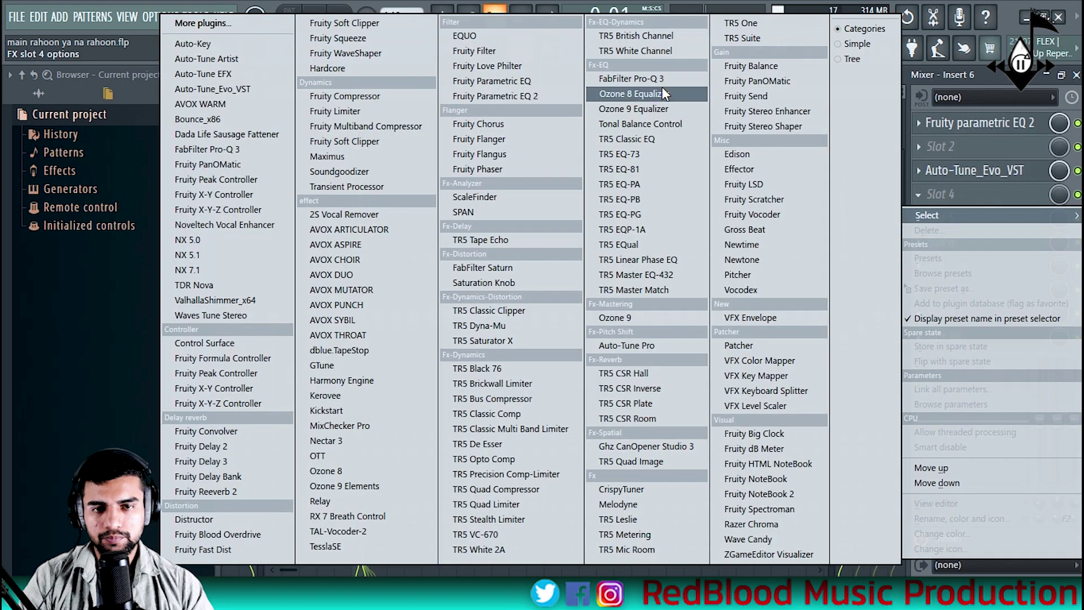
pyautogui.click(746, 80)
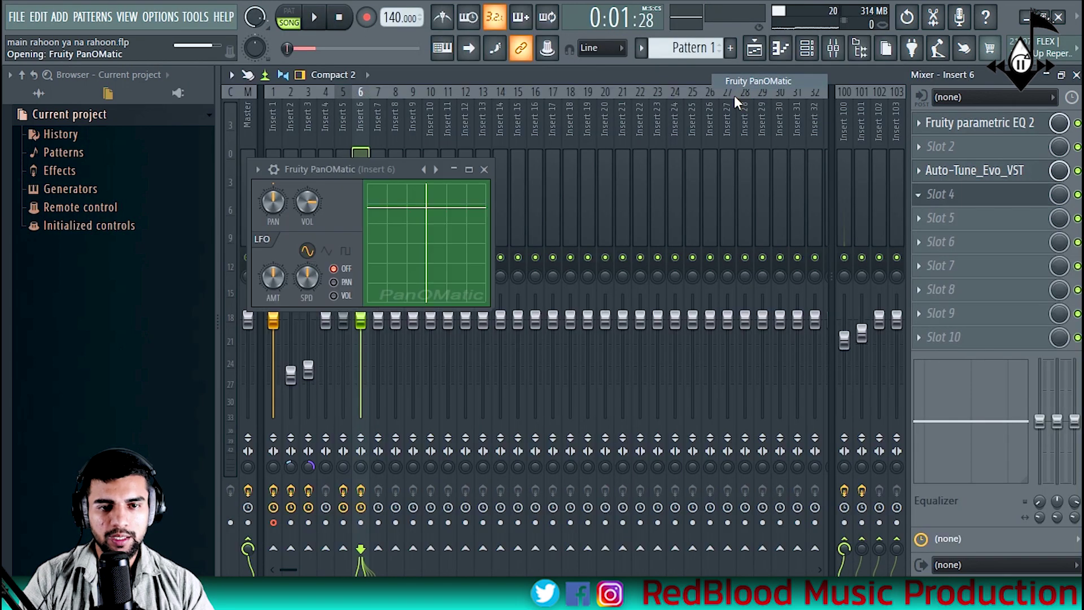
pyautogui.click(257, 169)
pyautogui.click(310, 507)
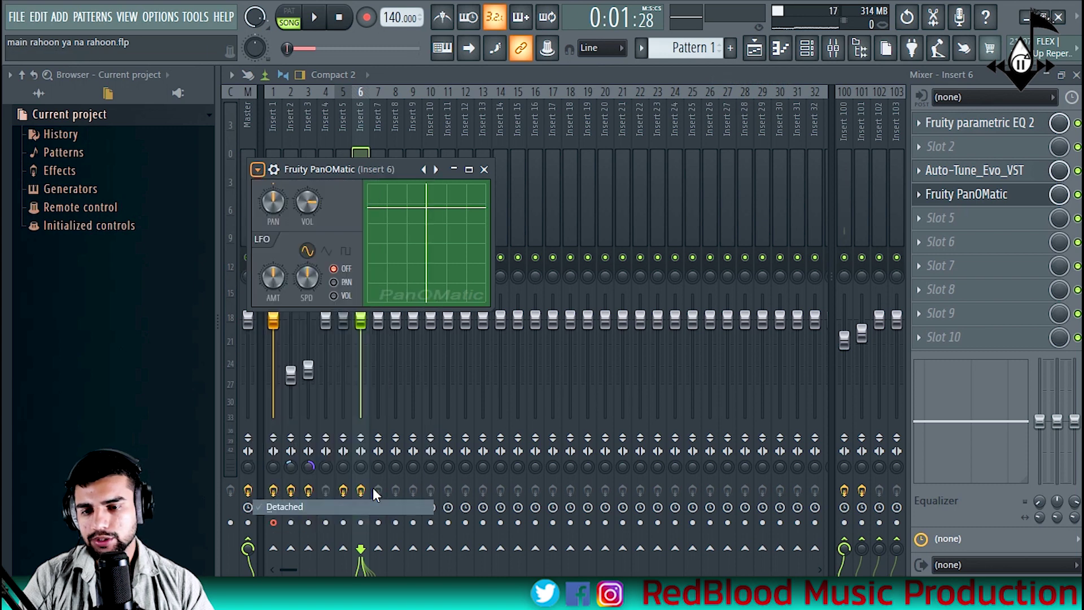
# Unmute Tracks 1 and 2 in the playlist and place the song position at the start of the Track 4 clip, ready to record automation.
pyautogui.click(753, 52)
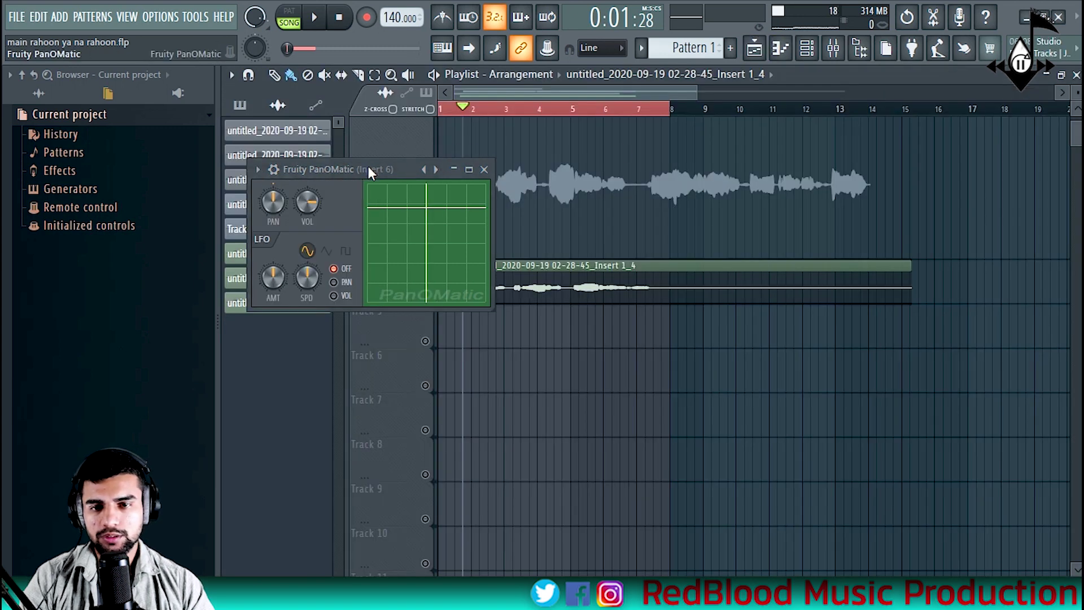
pyautogui.moveTo(369, 169); pyautogui.dragTo(852, 197)
pyautogui.scroll(5, 496, 252)
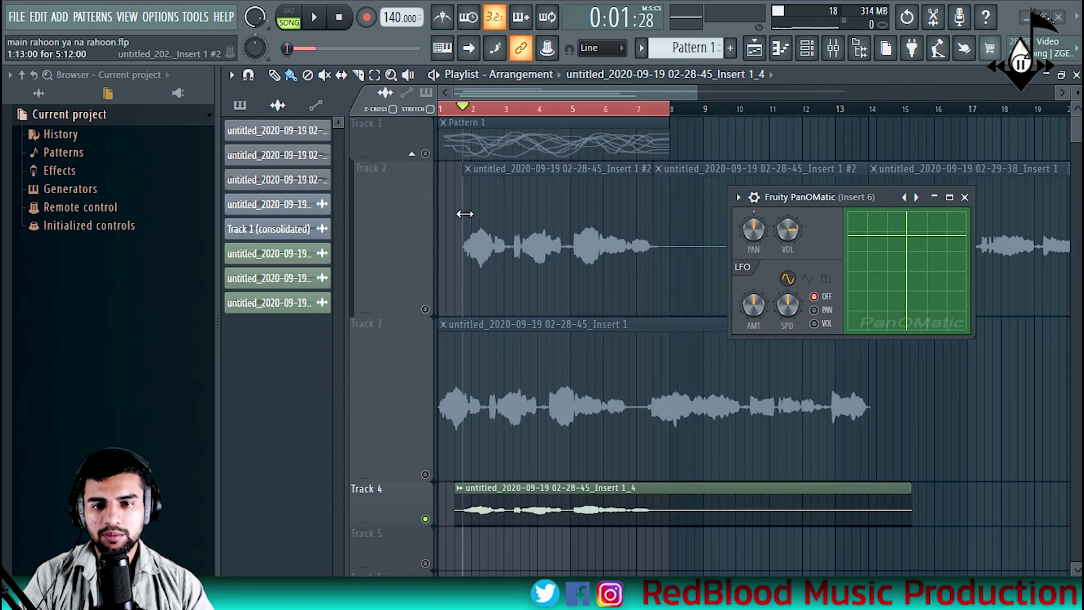
pyautogui.click(419, 309)
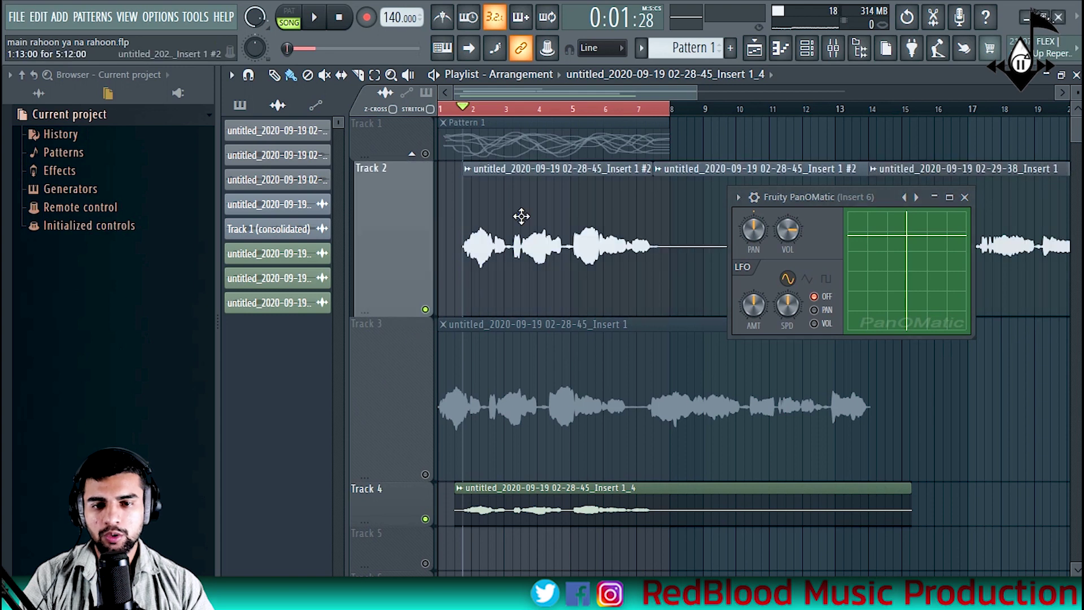
pyautogui.click(426, 153)
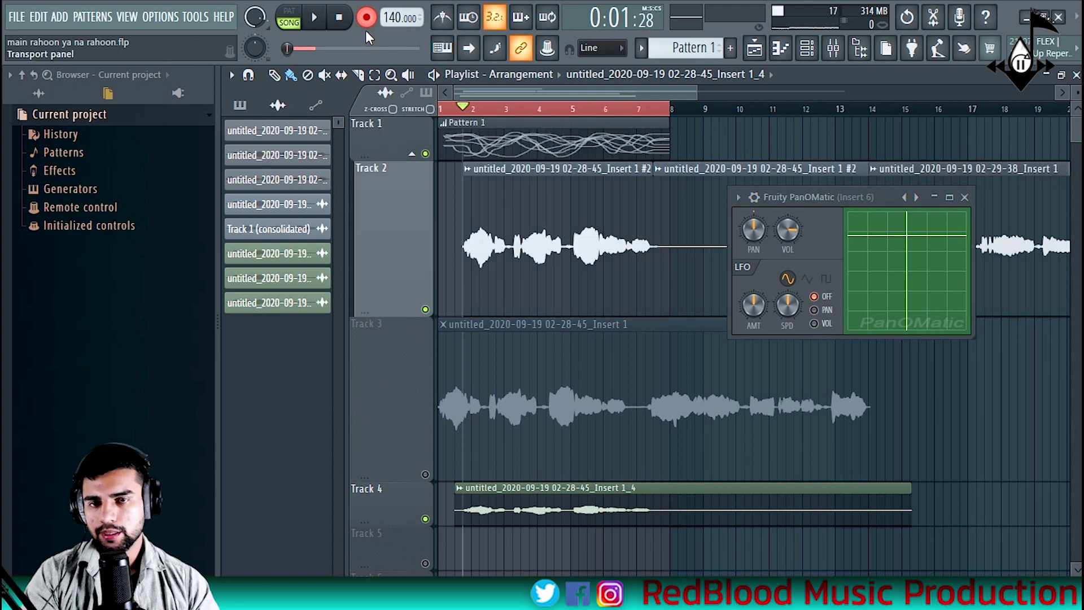
pyautogui.click(455, 109)
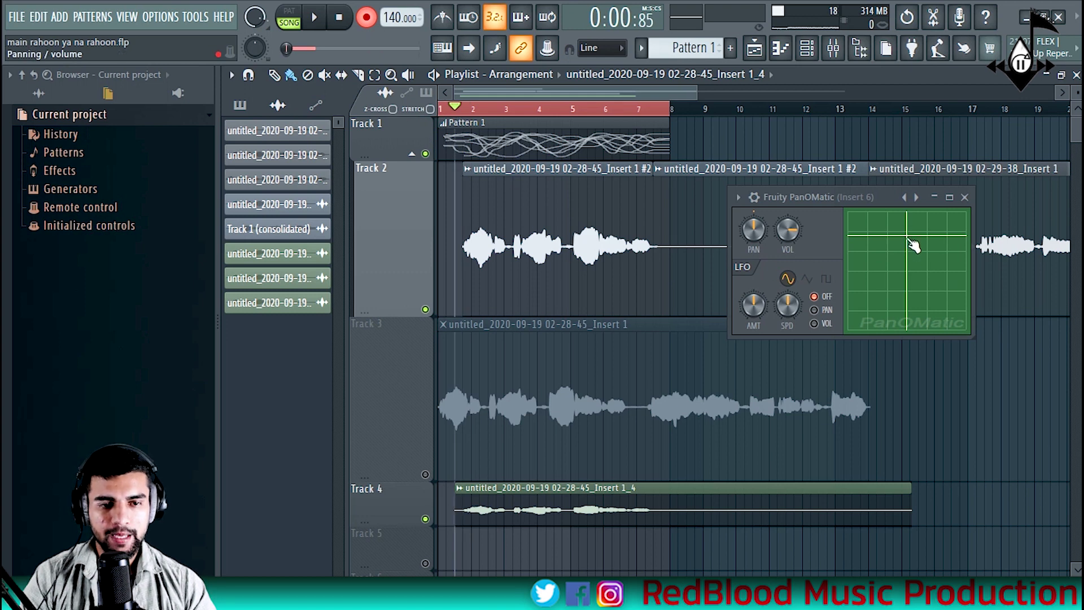
# Pan Insert 6 to the left with slightly lower volume in PanOMatic, run a recording pass, and close the plugin.
pyautogui.moveTo(913, 243); pyautogui.dragTo(870, 253)
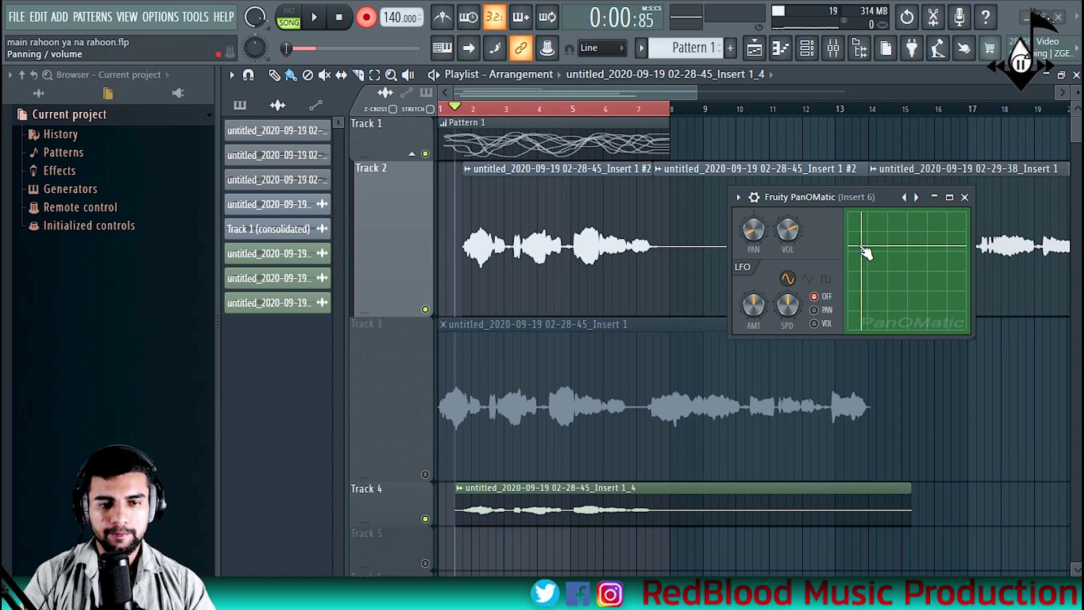
pyautogui.press('space')
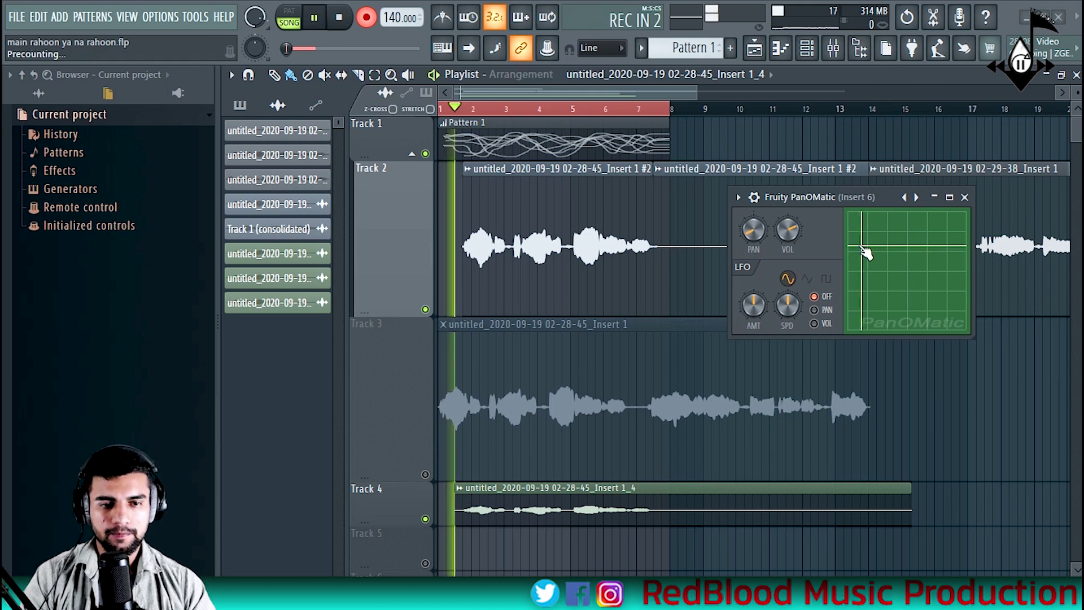
pyautogui.moveTo(865, 253)
pyautogui.mouseDown()
pyautogui.moveTo(886, 238)
pyautogui.moveTo(949, 244)
pyautogui.moveTo(891, 257)
pyautogui.moveTo(887, 235)
pyautogui.moveTo(879, 283)
pyautogui.mouseUp()
pyautogui.press('space')
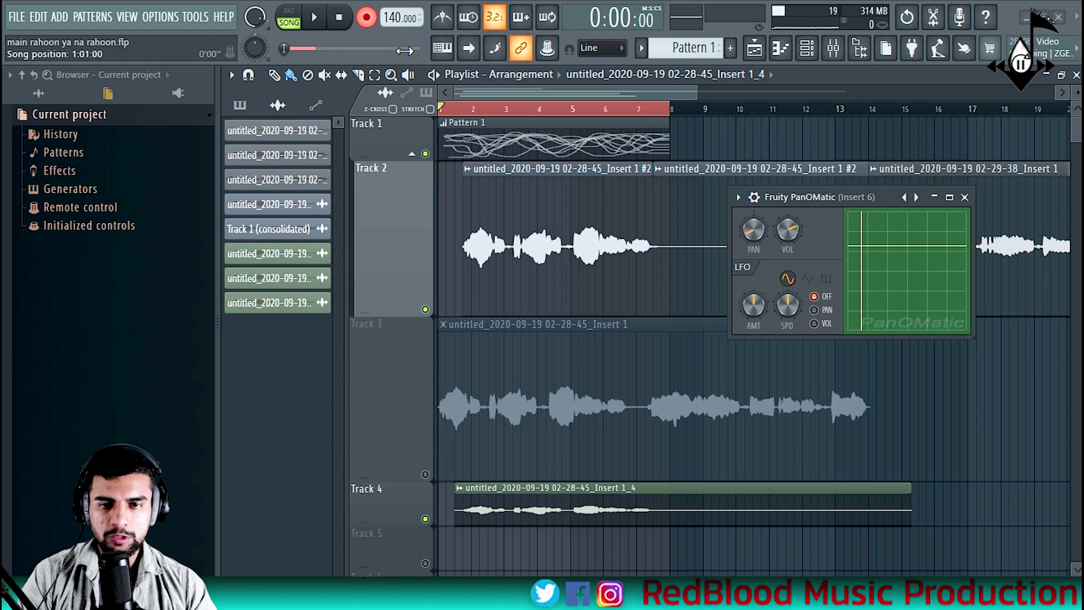
pyautogui.click(965, 197)
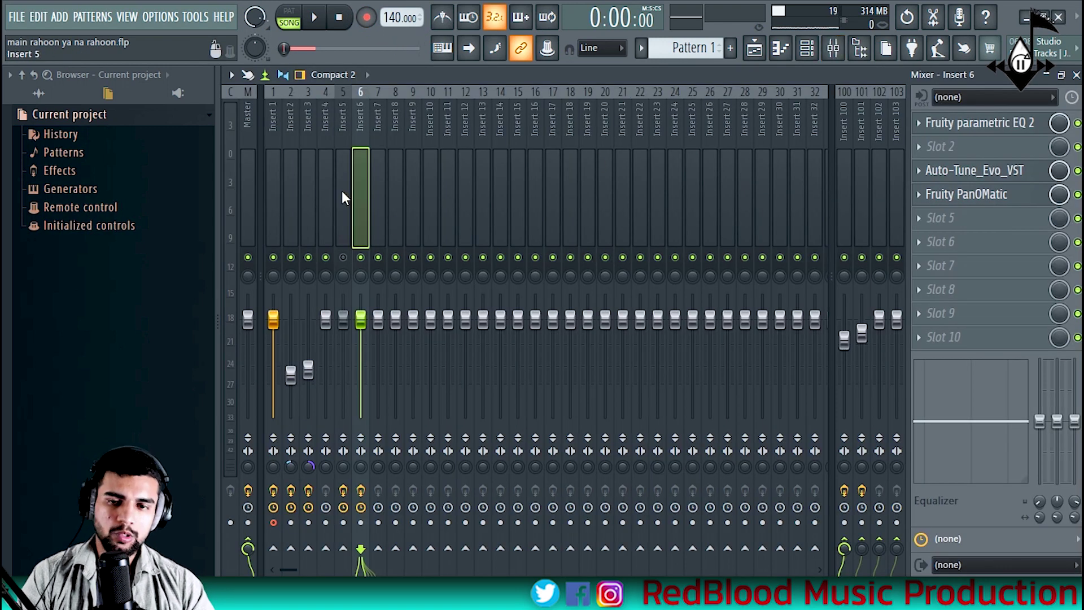
# Delete Newtone from slot 1 of the Master track.
pyautogui.click(755, 49)
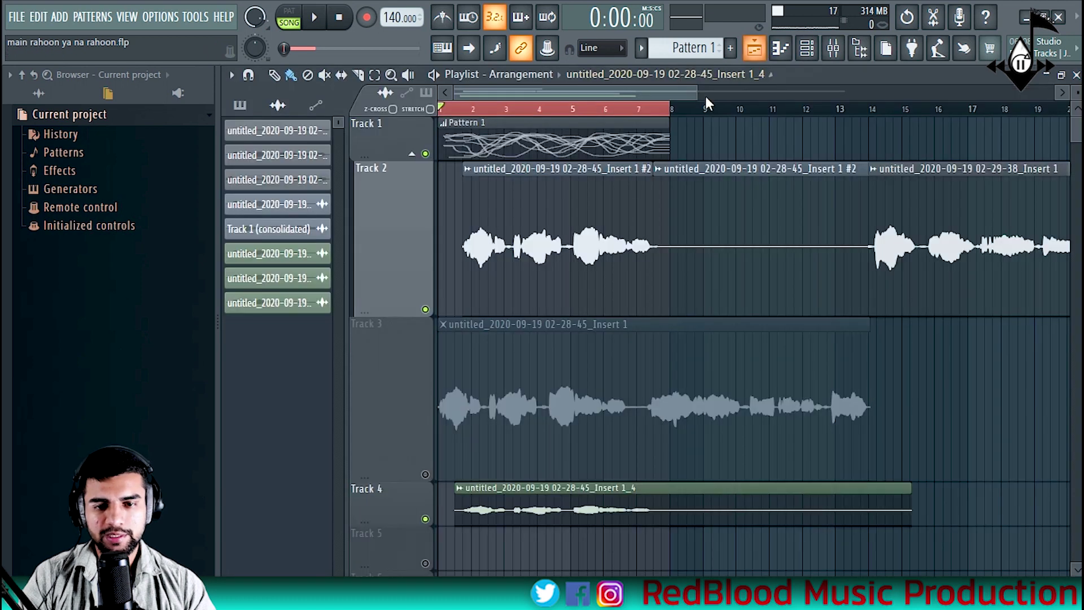
pyautogui.scroll(-1, 469, 346)
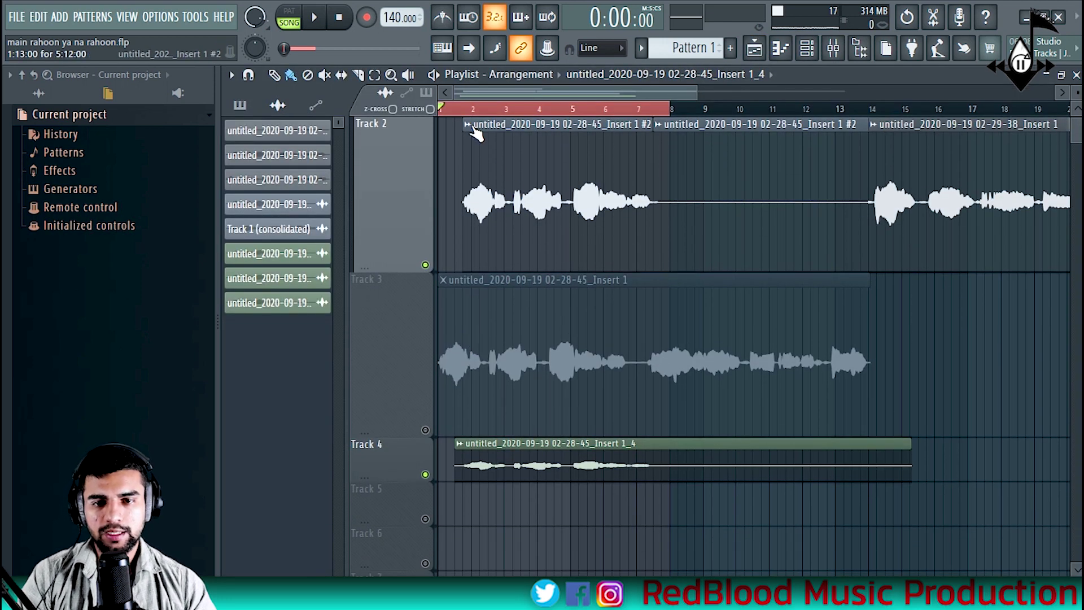
pyautogui.click(833, 48)
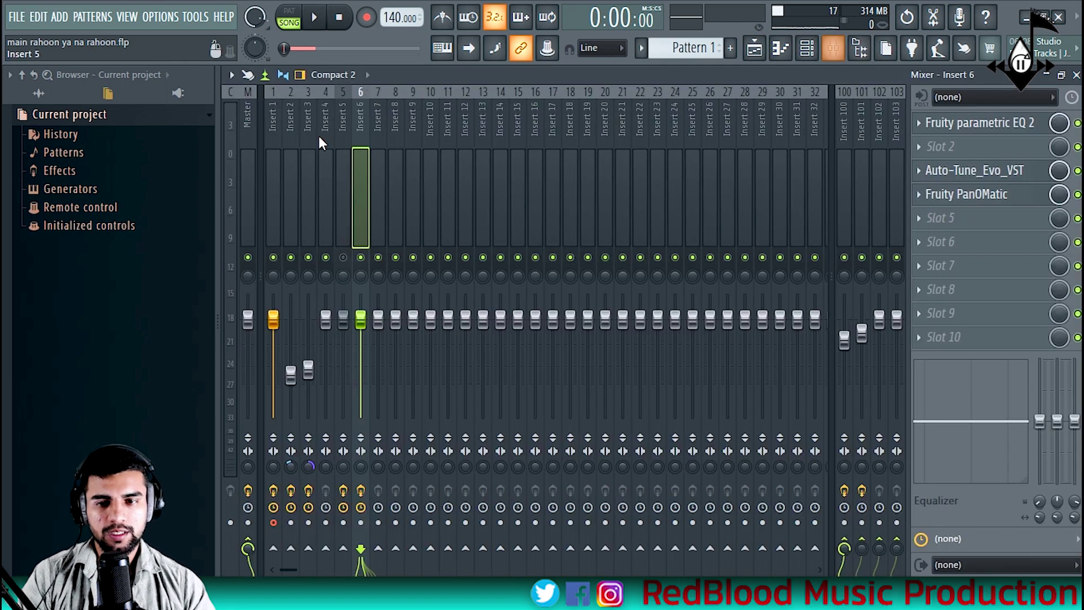
pyautogui.rightClick(985, 123)
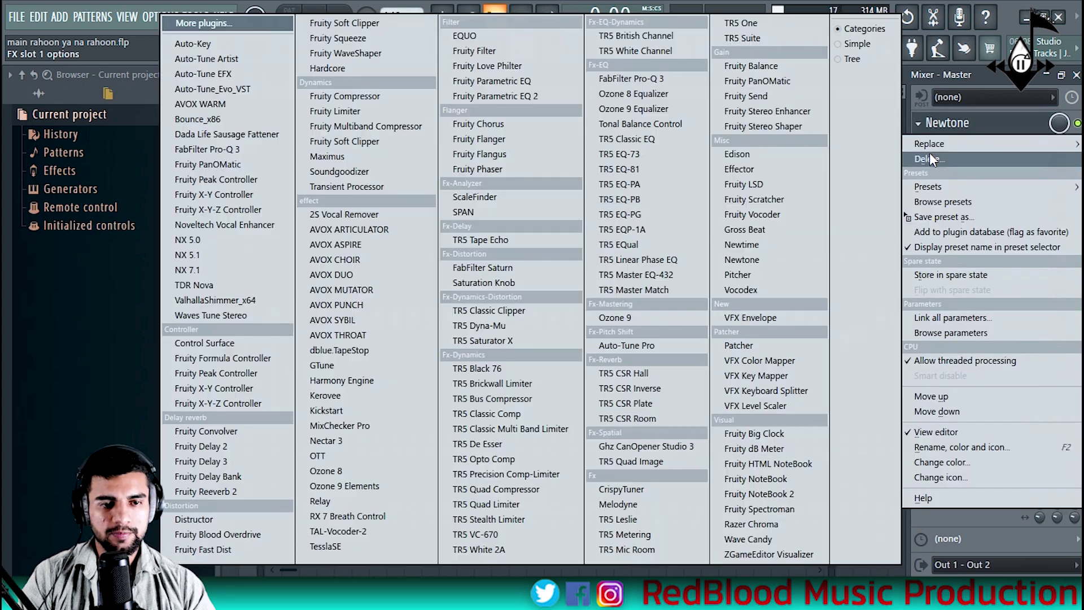
pyautogui.click(932, 159)
pyautogui.click(621, 350)
# Open the first Track 2 vocal clip in Newtone and transpose all its notes down 4 semitones.
pyautogui.click(754, 49)
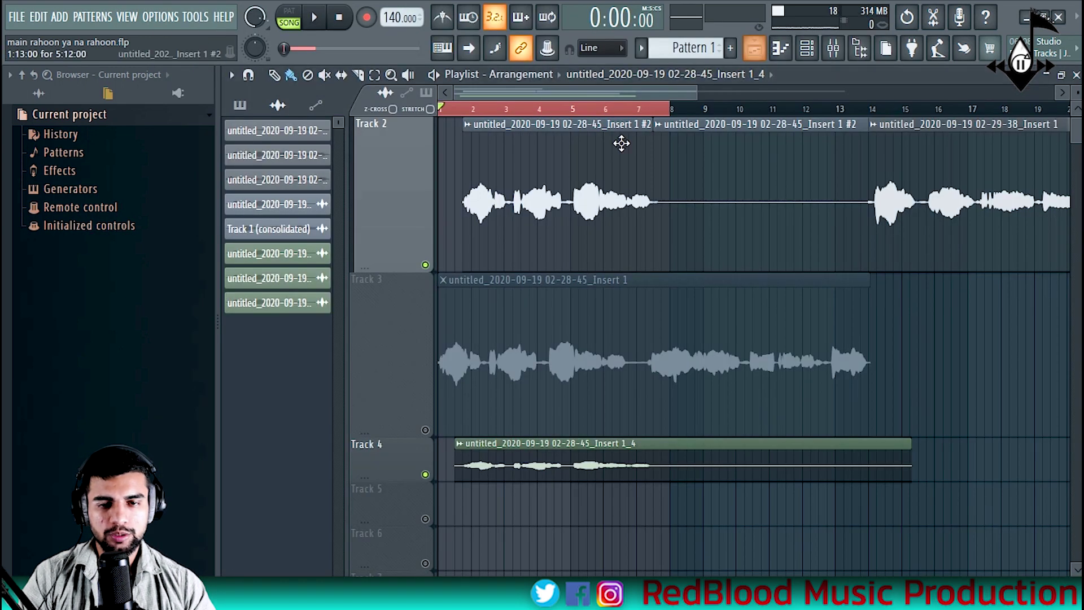
pyautogui.click(467, 125)
pyautogui.click(633, 191)
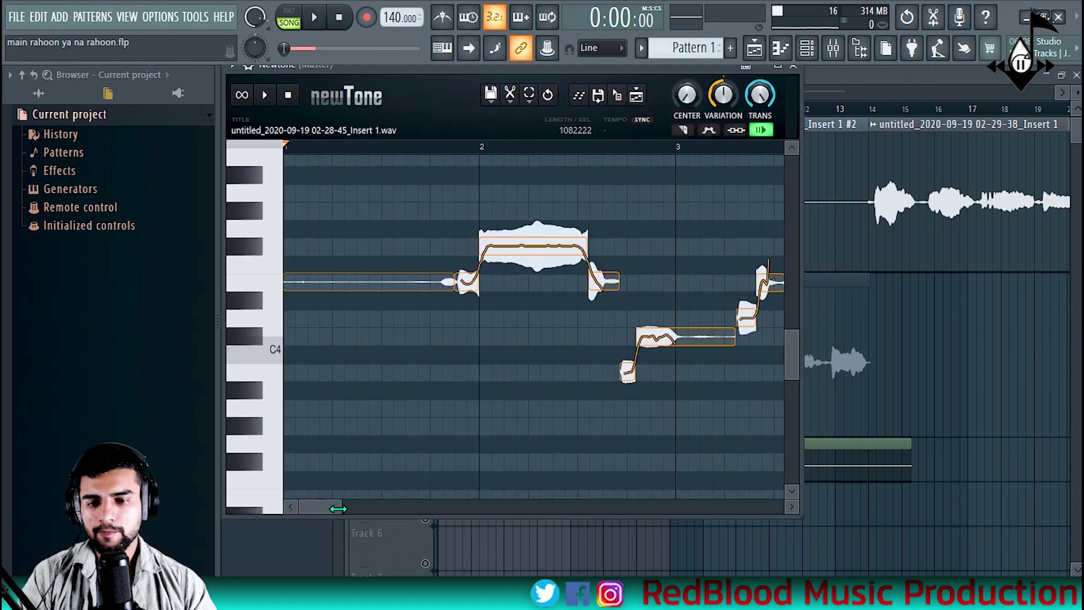
pyautogui.moveTo(338, 509); pyautogui.dragTo(440, 501)
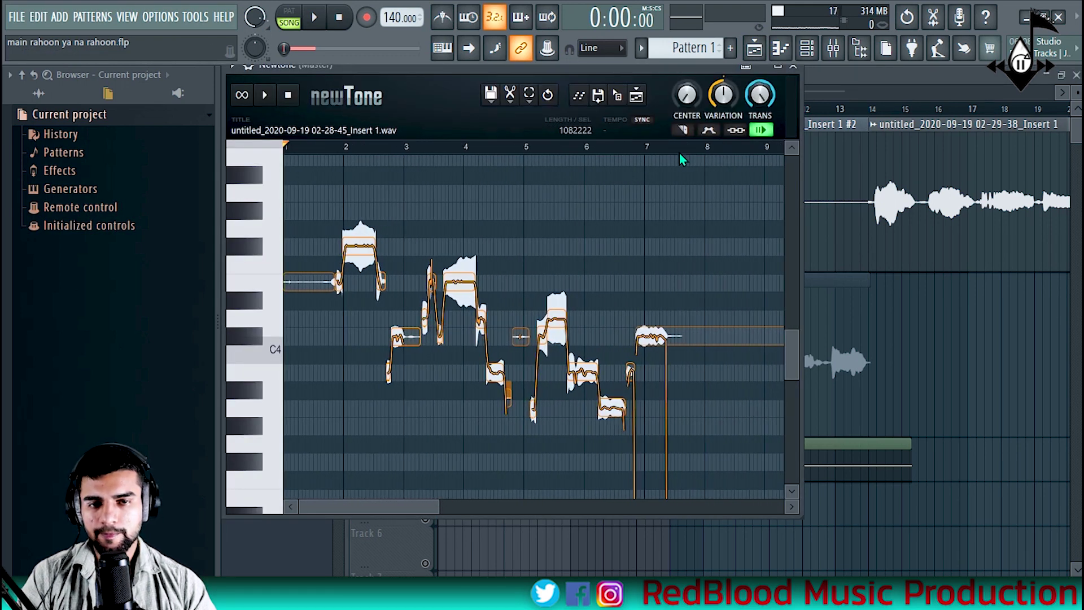
pyautogui.hotkey('ctrl', 'a')
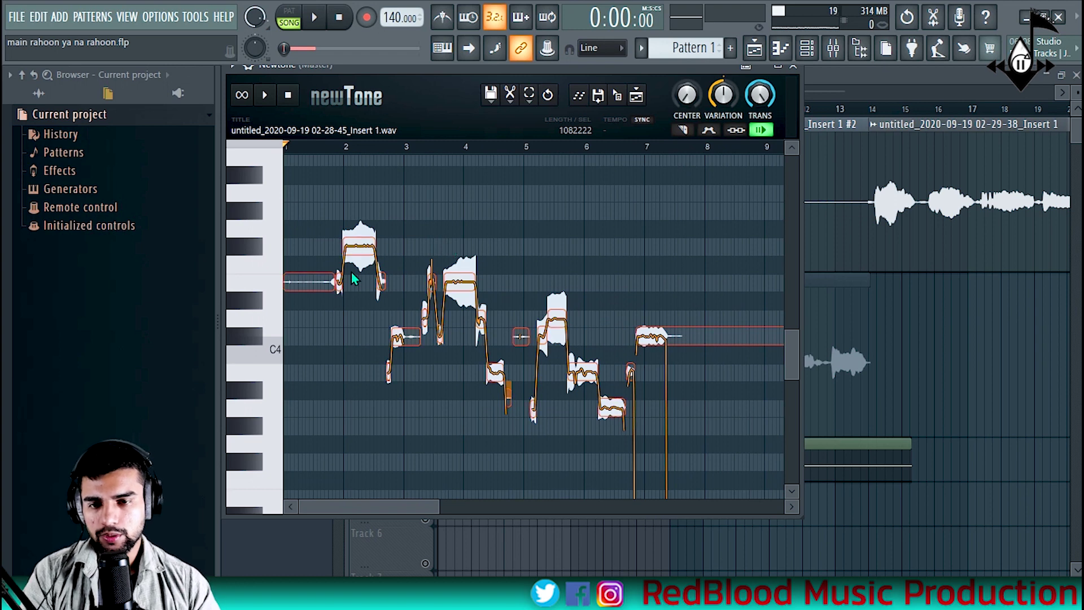
pyautogui.moveTo(356, 250); pyautogui.dragTo(358, 322)
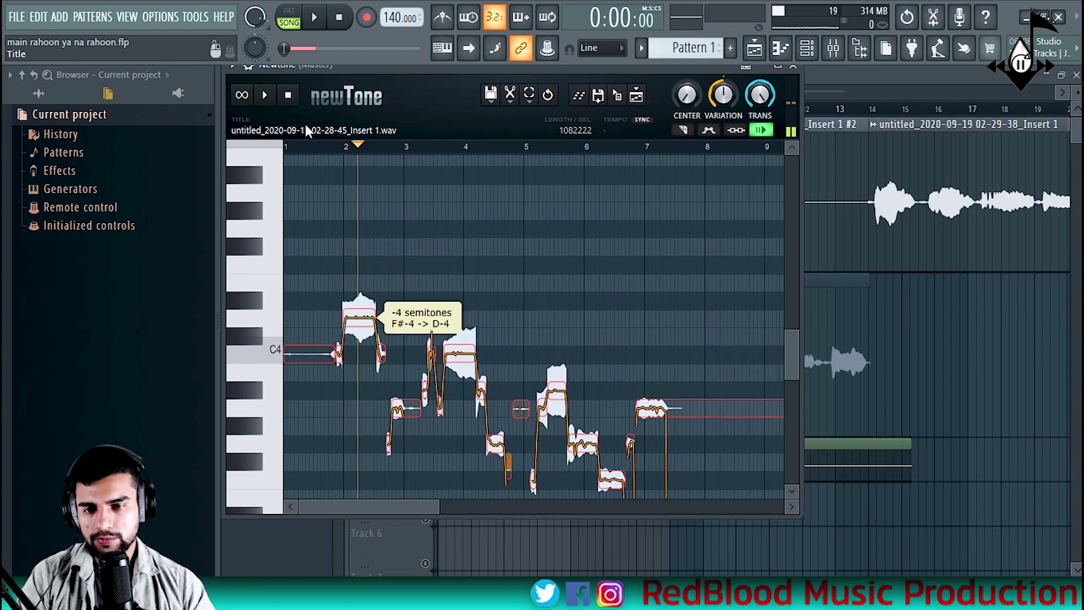
# Set the Newtone scale's root to B and snap all notes to the scale.
pyautogui.click(530, 97)
pyautogui.moveTo(598, 326)
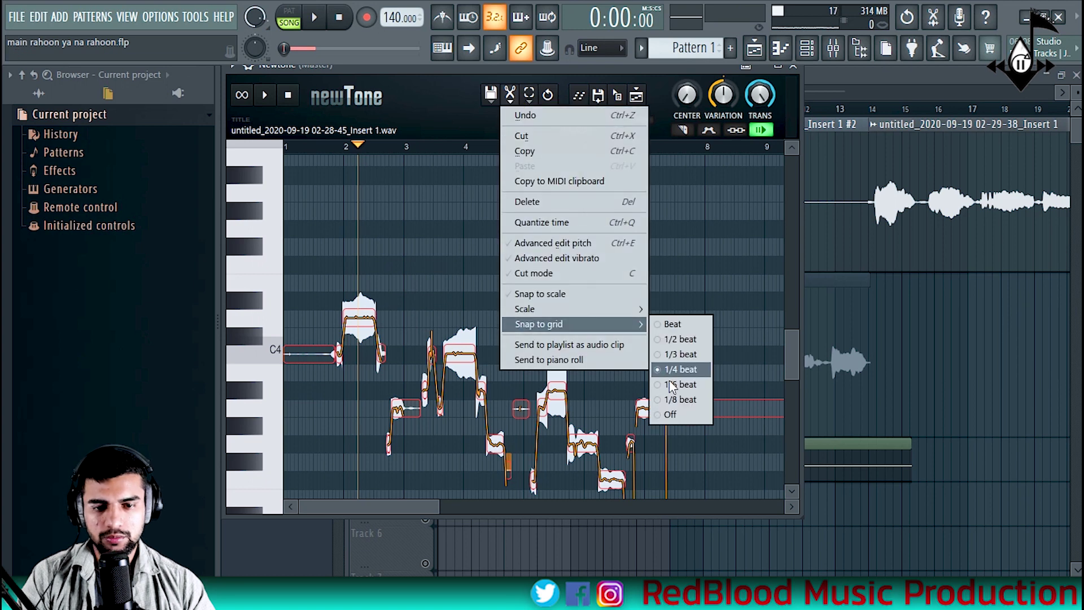
pyautogui.moveTo(638, 313)
pyautogui.click(712, 481)
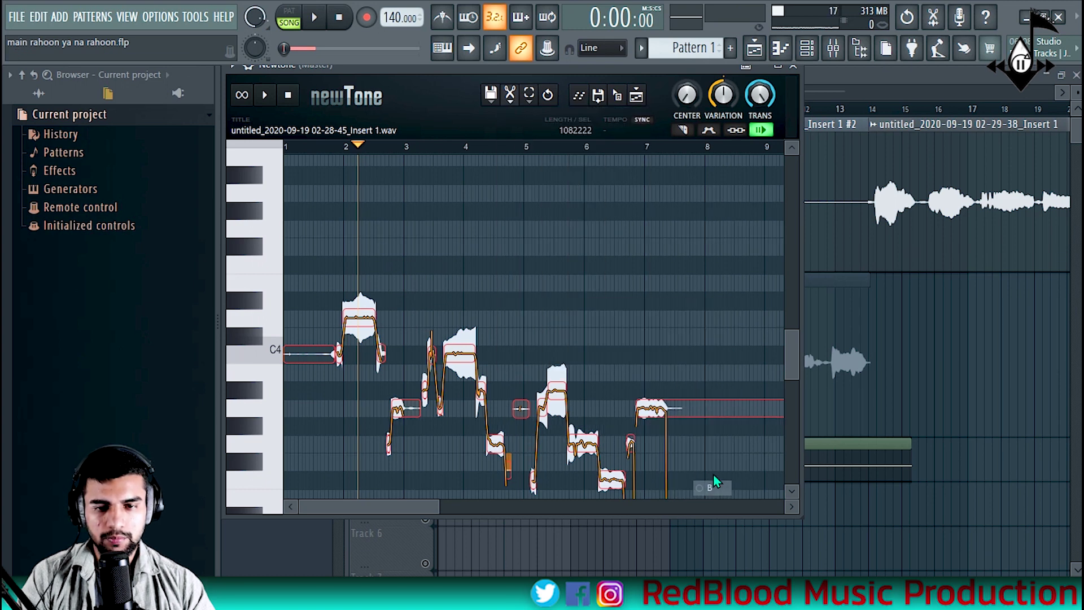
pyautogui.click(529, 94)
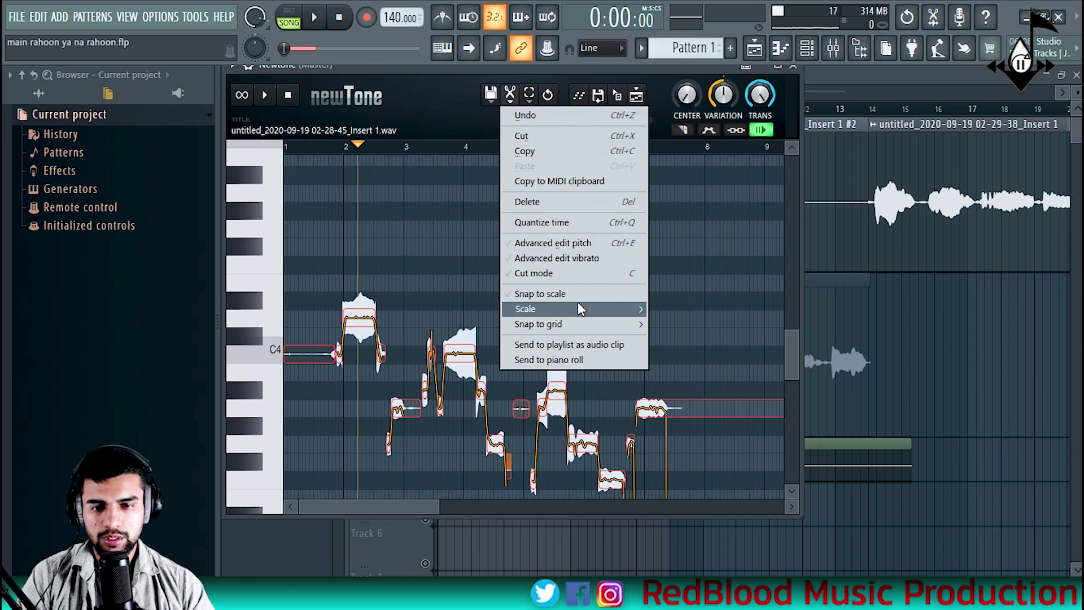
pyautogui.click(526, 291)
# Play the harmony in Newtone from before bar 2 and raise the Center correction to maximum.
pyautogui.click(321, 146)
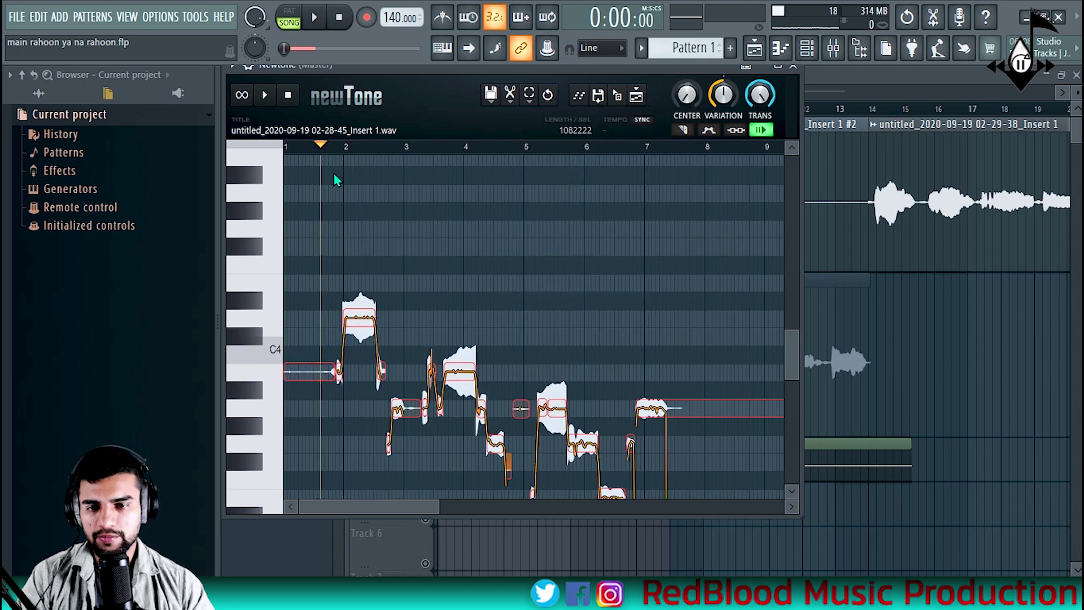
pyautogui.press('space')
pyautogui.moveTo(688, 97); pyautogui.dragTo(688, 28)
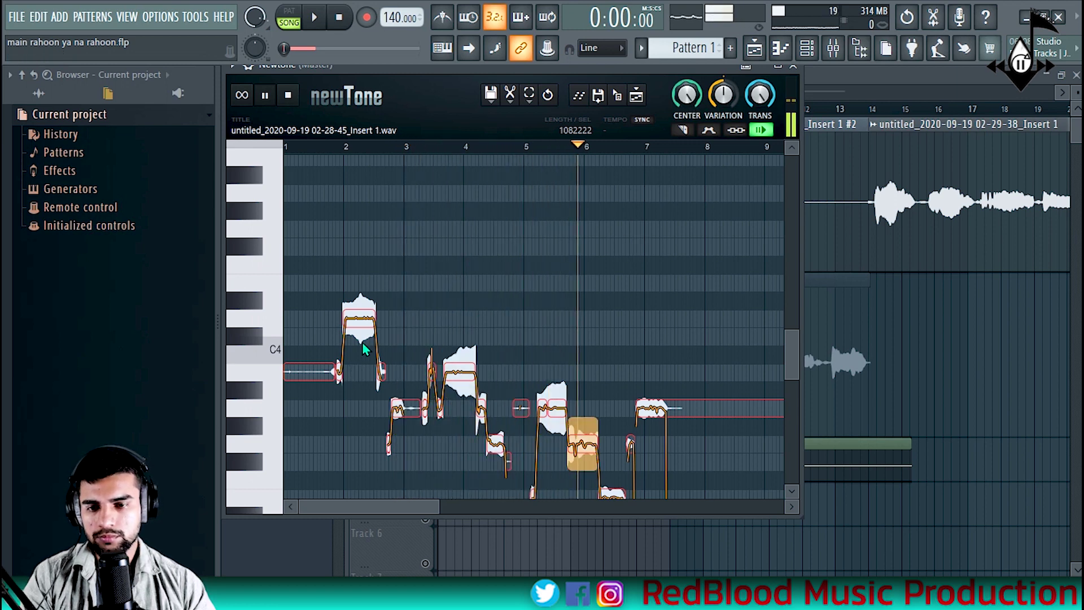
# Try transposing all notes up so the first long note is E4, listen, and shift them back down to D4.
pyautogui.moveTo(363, 323); pyautogui.dragTo(363, 286)
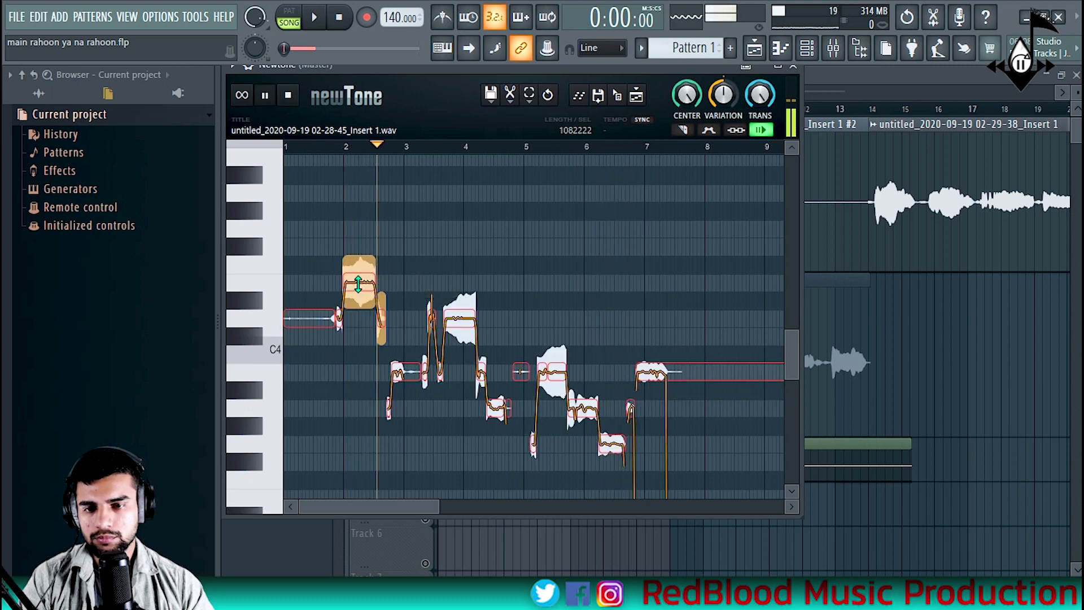
pyautogui.press('space')
pyautogui.moveTo(358, 282); pyautogui.dragTo(386, 309)
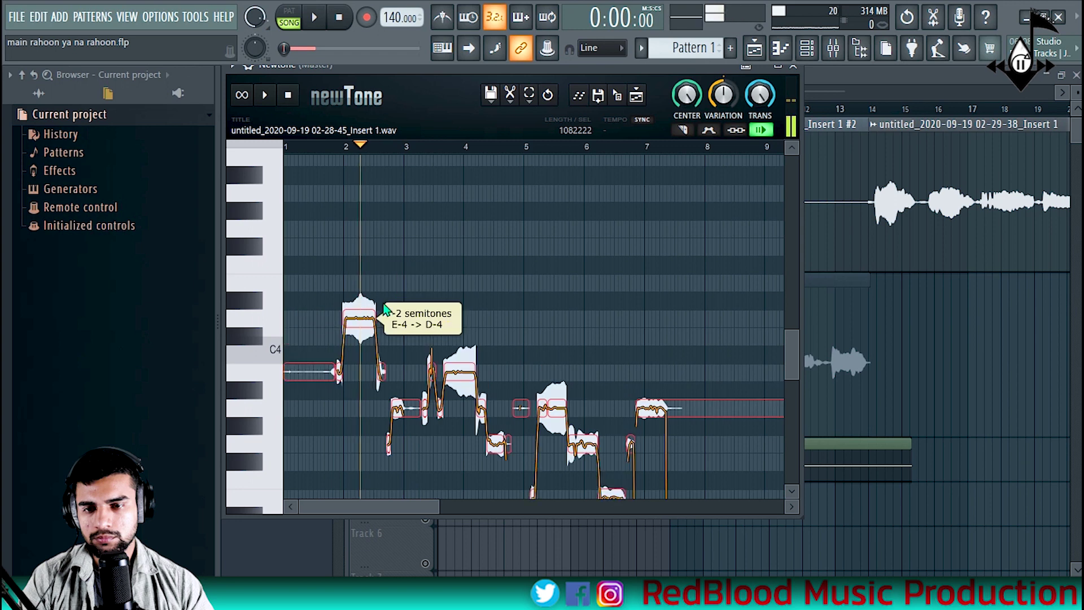
# Raise Newtone's pitch Variation to about 153% and listen to the harmony.
pyautogui.moveTo(723, 96); pyautogui.dragTo(723, 79)
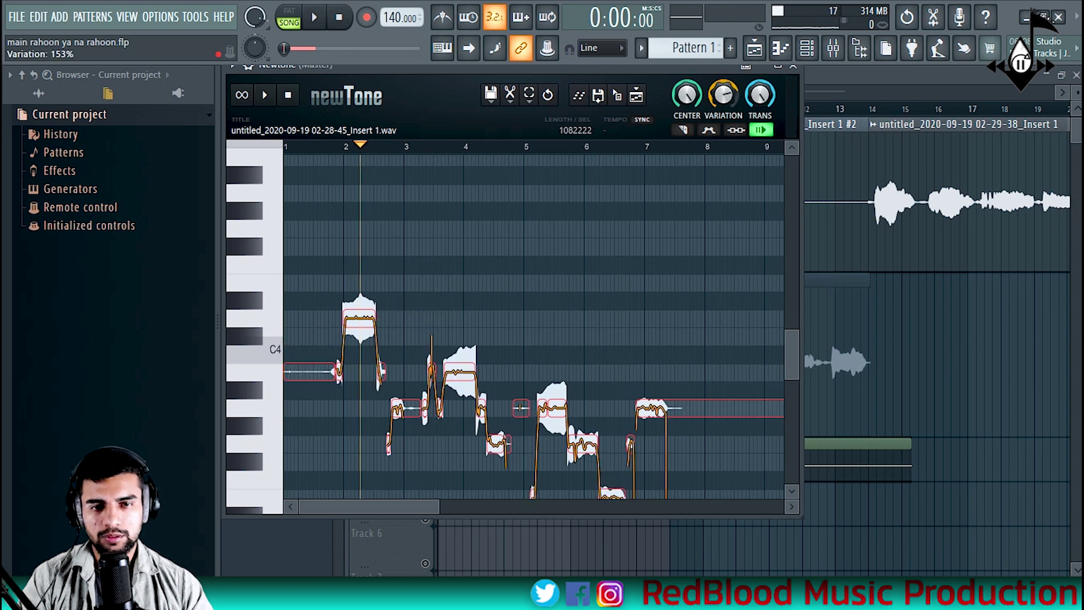
pyautogui.press('space')
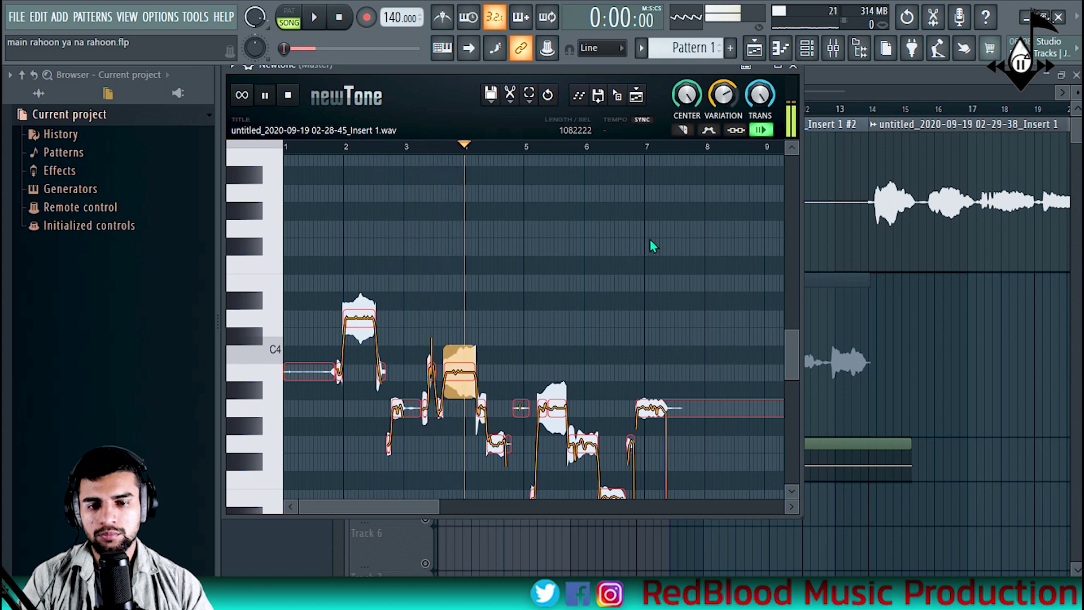
pyautogui.press('space')
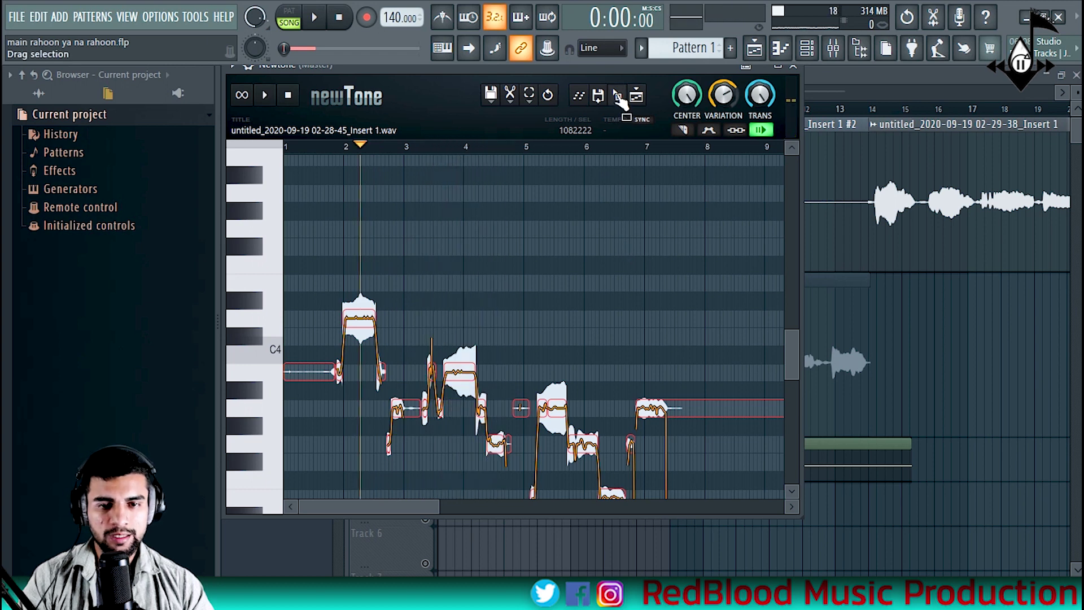
# Place the edited Newtone harmony on playlist Track 5, aligned with the Track 4 clip, and solo Track 5.
pyautogui.moveTo(620, 101); pyautogui.dragTo(493, 514)
pyautogui.moveTo(565, 513); pyautogui.dragTo(460, 519)
pyautogui.rightClick(425, 528)
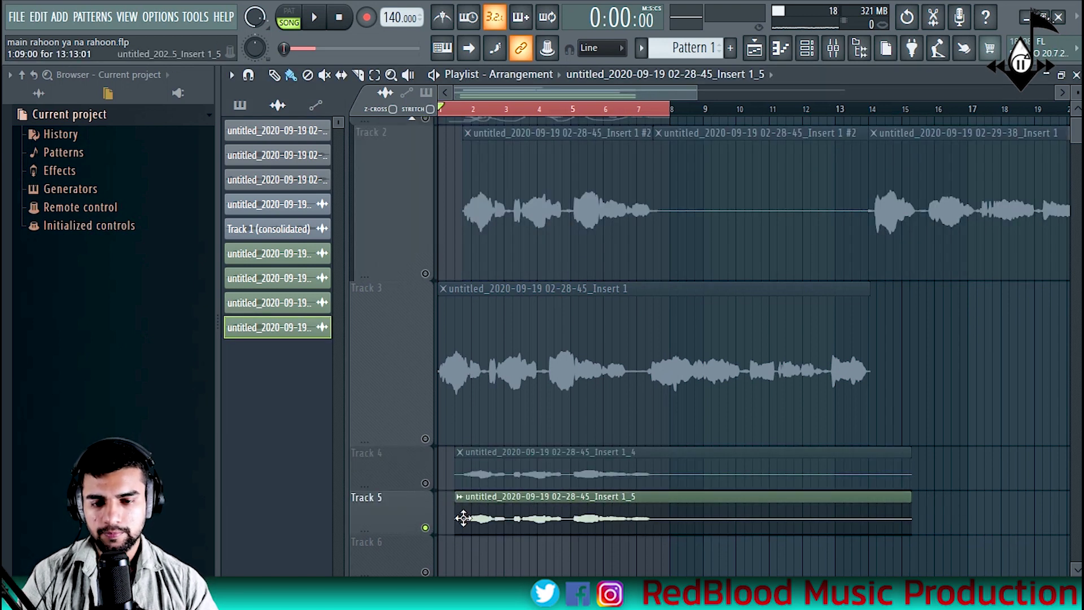
# Set the playback start before bar 2, route the Track 5 harmony clip to Insert 7, and solo that insert in the mixer.
pyautogui.click(466, 108)
pyautogui.doubleClick(501, 497)
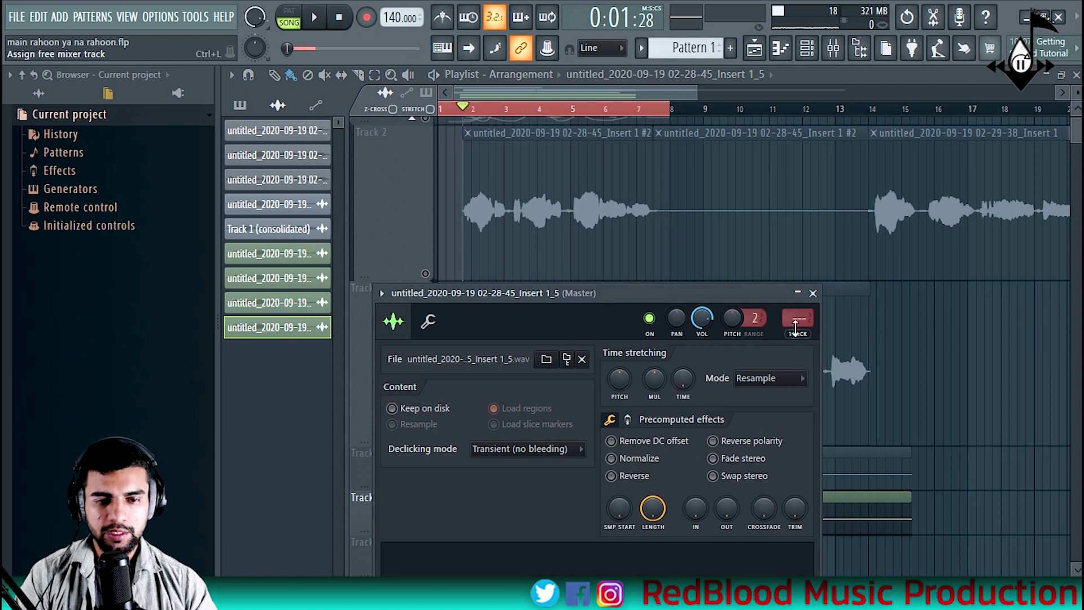
pyautogui.moveTo(797, 319); pyautogui.dragTo(797, 317)
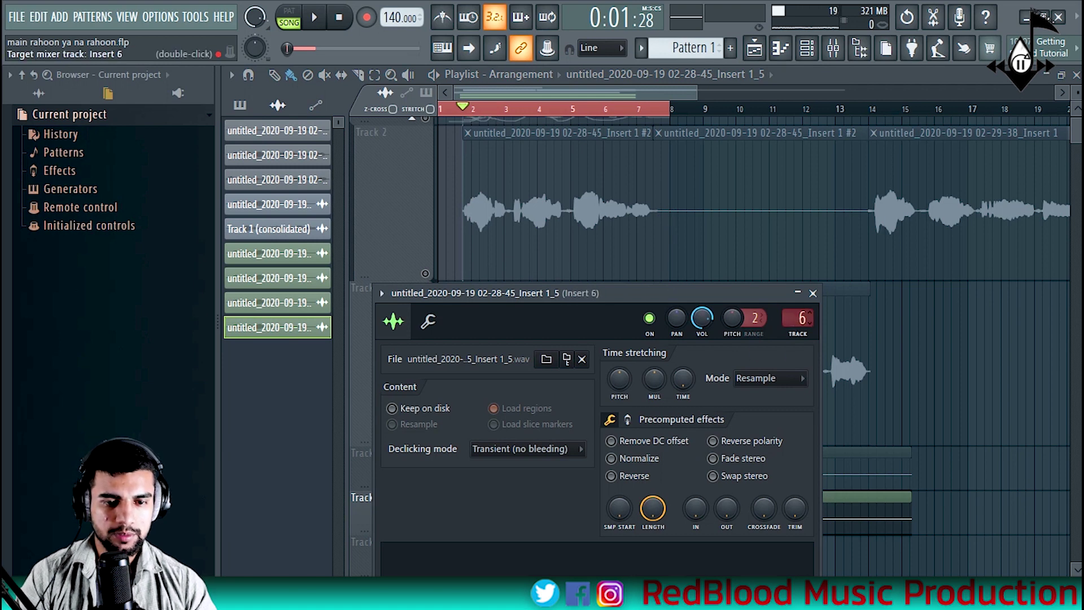
pyautogui.click(813, 294)
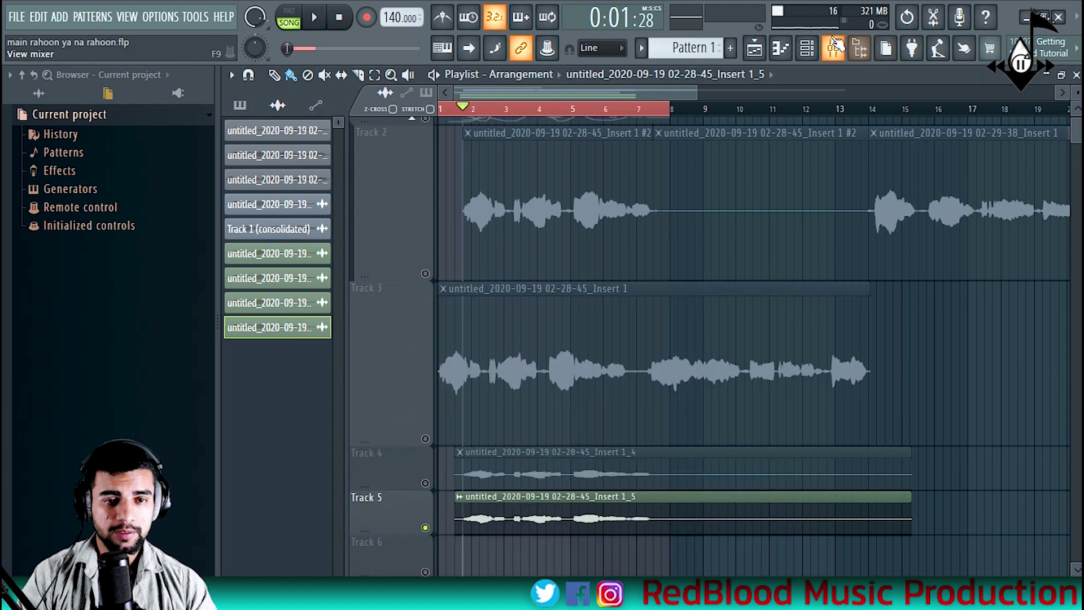
pyautogui.click(834, 48)
pyautogui.rightClick(378, 257)
pyautogui.press('space')
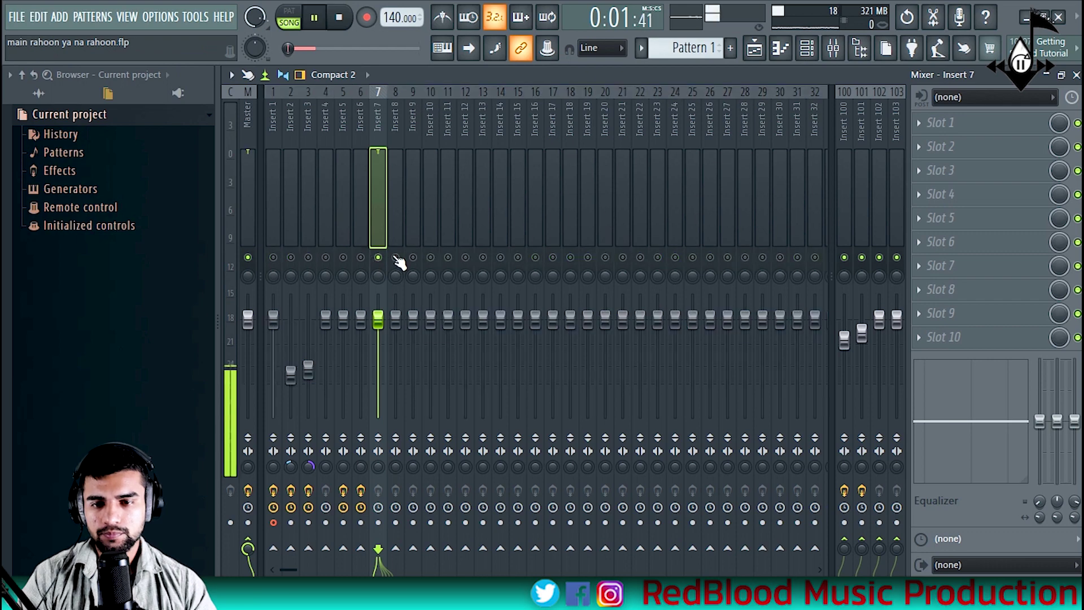
# Load Fruity Parametric EQ 2 in slot 1 of Insert 7.
pyautogui.click(959, 128)
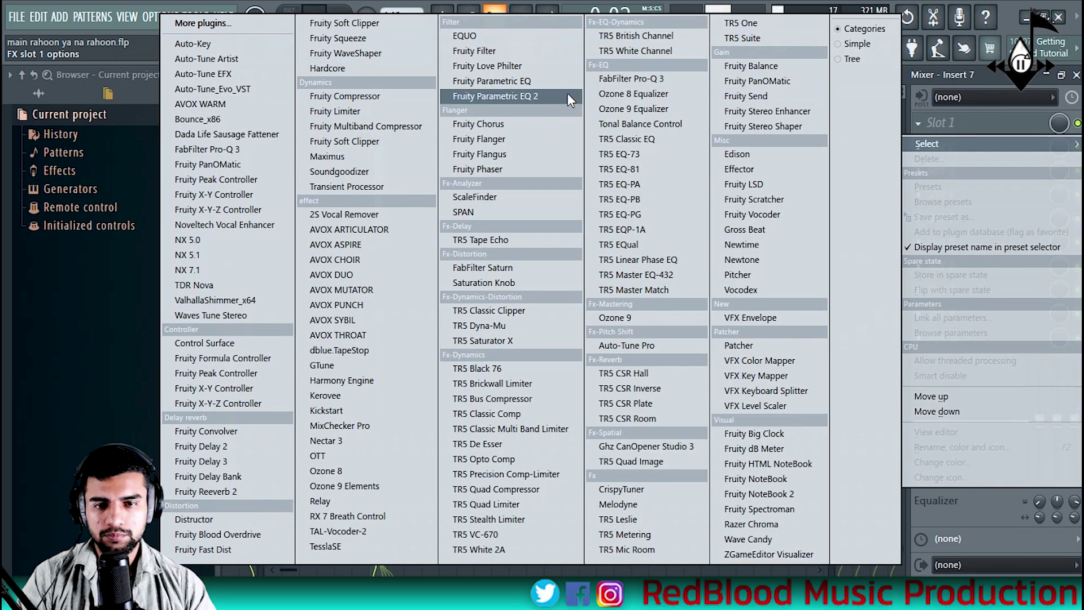
pyautogui.click(480, 80)
pyautogui.click(919, 131)
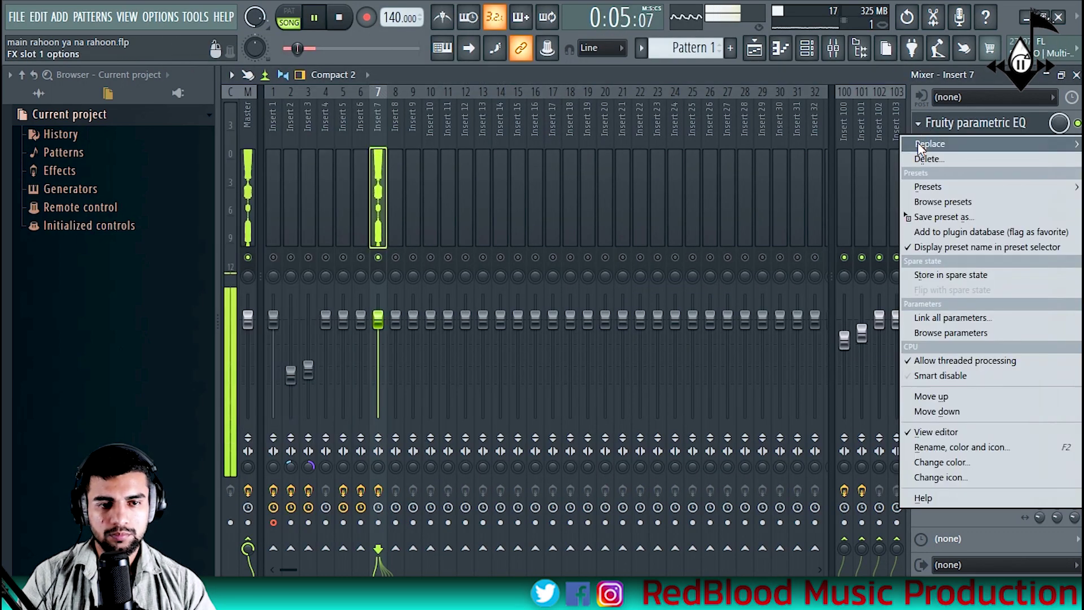
pyautogui.moveTo(917, 142)
pyautogui.click(565, 91)
pyautogui.press('space')
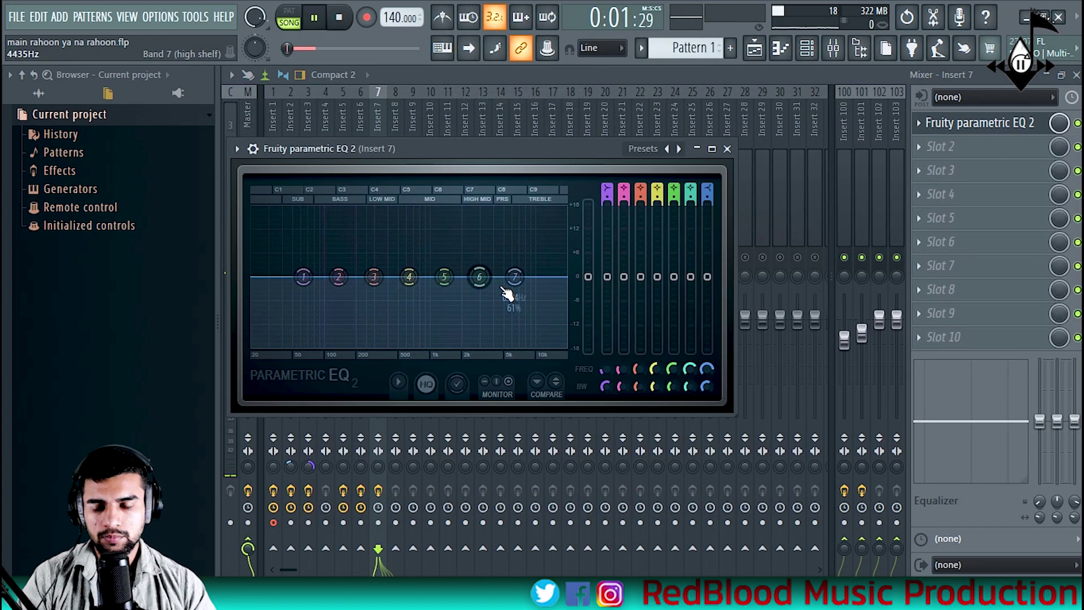
# Cut the harmony's highs about 13 dB with EQ band 7 and its lows about 15 dB with band 1 while listening.
pyautogui.press('space')
pyautogui.press('space')
pyautogui.moveTo(515, 281); pyautogui.dragTo(518, 326)
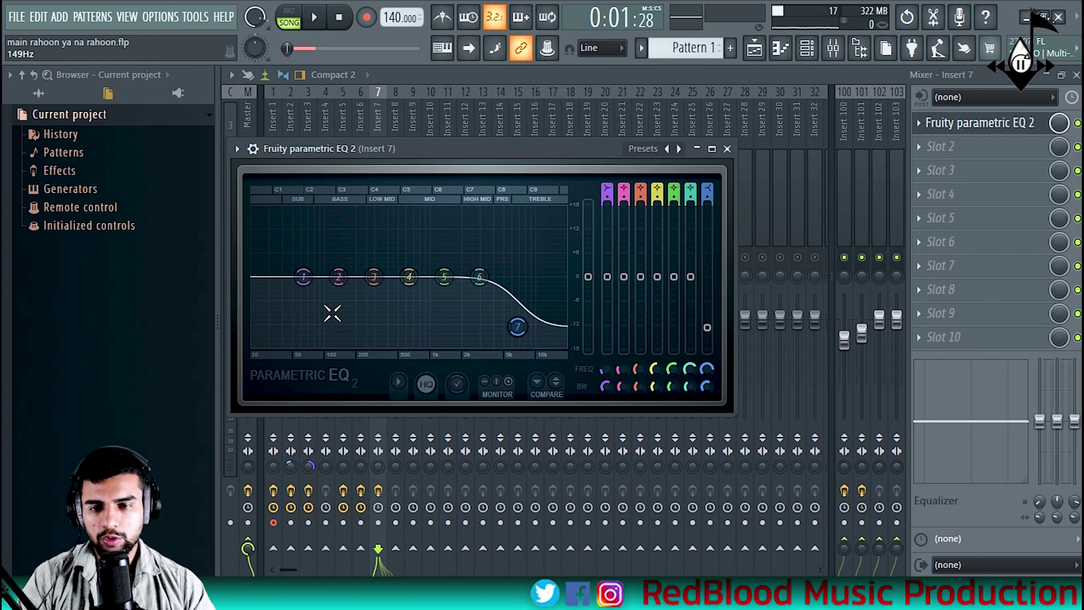
pyautogui.moveTo(304, 277); pyautogui.dragTo(300, 332)
pyautogui.press('space')
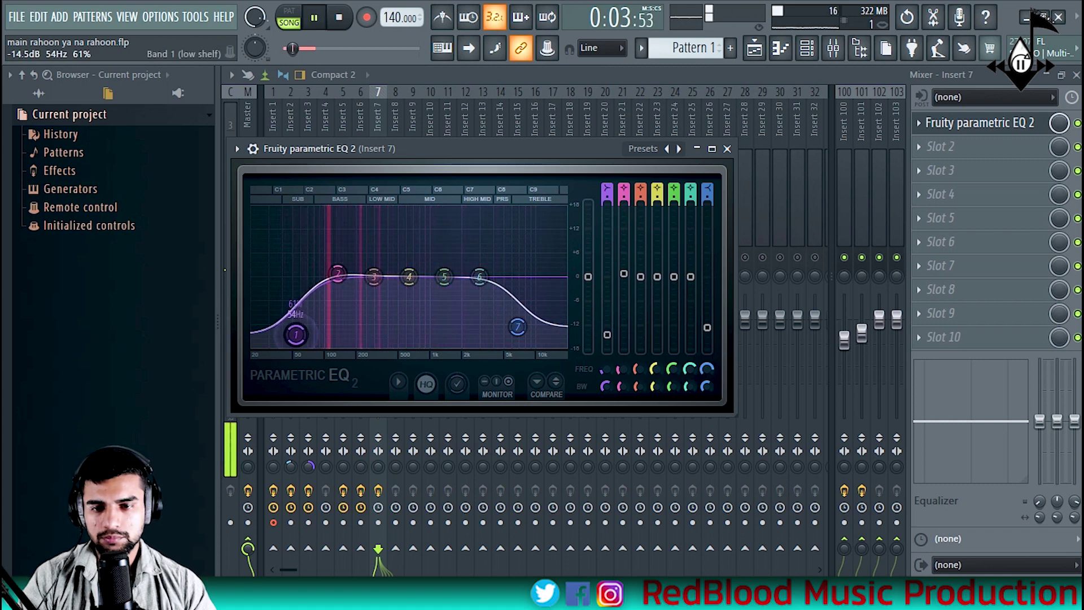
pyautogui.moveTo(299, 331); pyautogui.dragTo(280, 337)
# Cut the low mids with EQ band 3 to about -9 dB around 250 Hz.
pyautogui.moveTo(374, 276); pyautogui.dragTo(379, 304)
pyautogui.press('space')
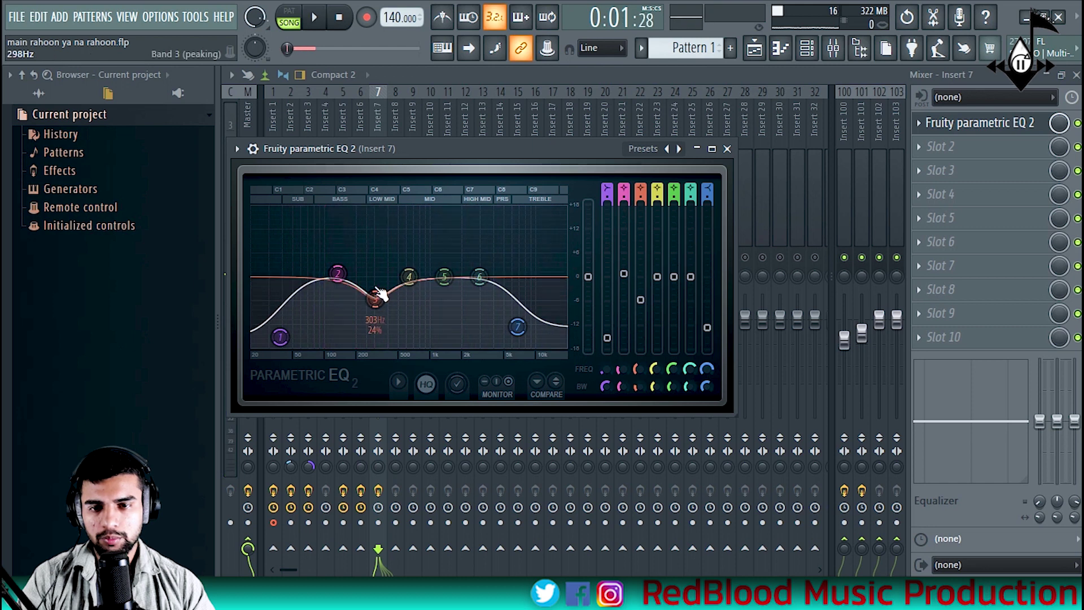
pyautogui.press('space')
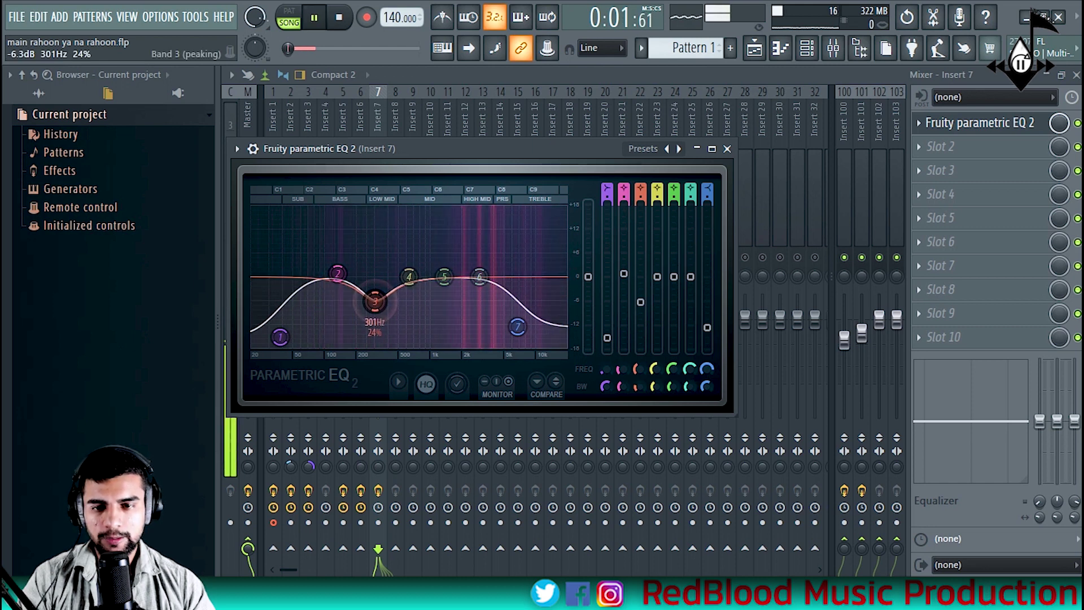
pyautogui.moveTo(375, 301); pyautogui.dragTo(367, 310)
pyautogui.press('space')
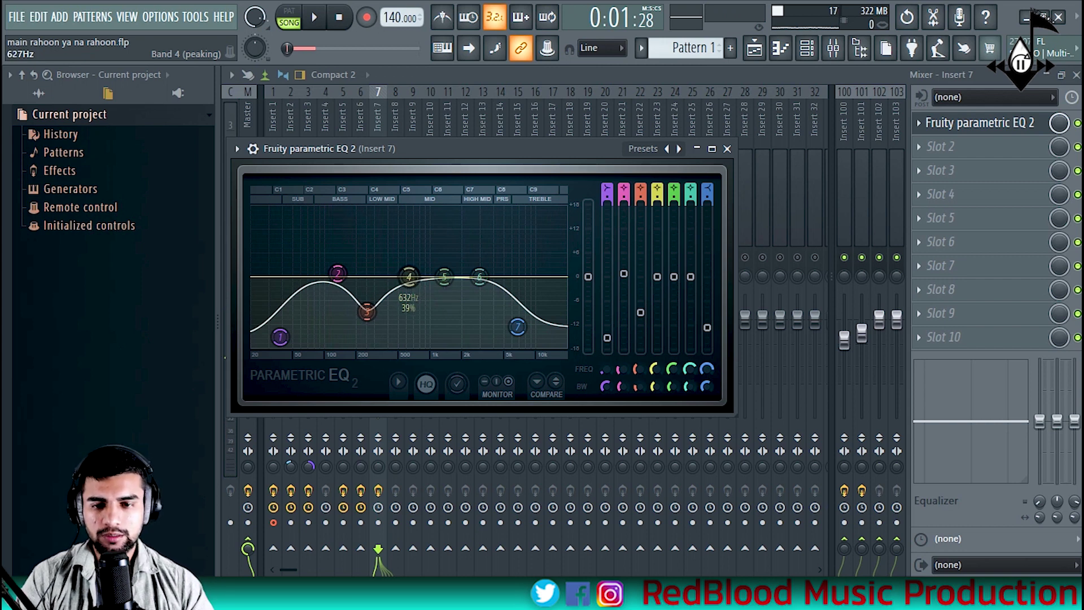
# Lower EQ band 4 about 4 dB, raise bands 5 and 6 about 4 and 2 dB, and set band 2 to 1.6 dB at 123 Hz.
pyautogui.moveTo(409, 276); pyautogui.dragTo(482, 267)
pyautogui.press('space')
pyautogui.moveTo(338, 274)
pyautogui.mouseDown()
pyautogui.moveTo(337, 288)
pyautogui.moveTo(333, 270)
pyautogui.mouseUp()
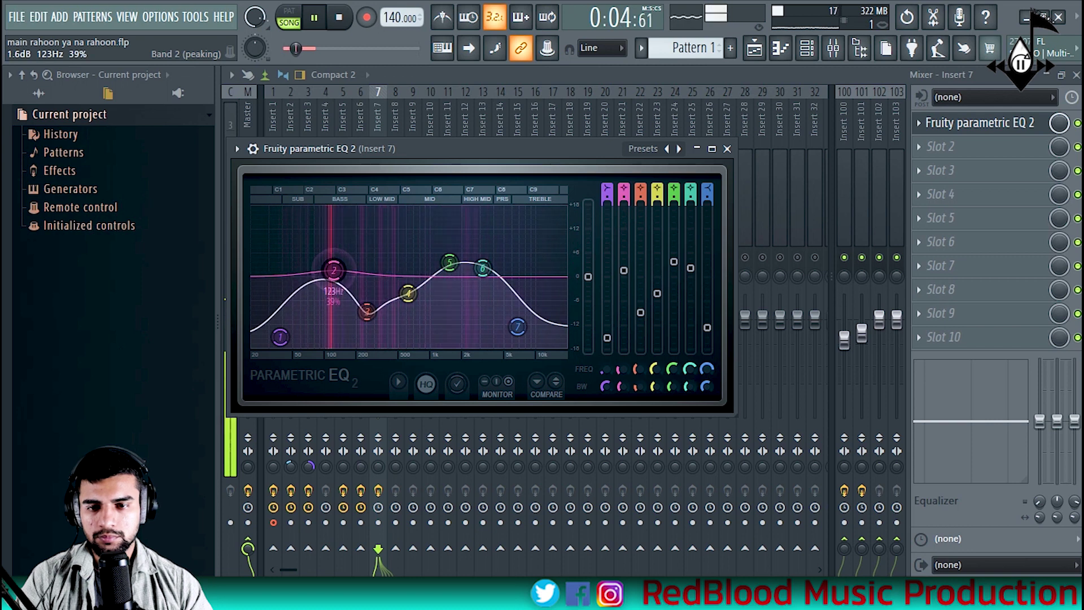
pyautogui.click(727, 149)
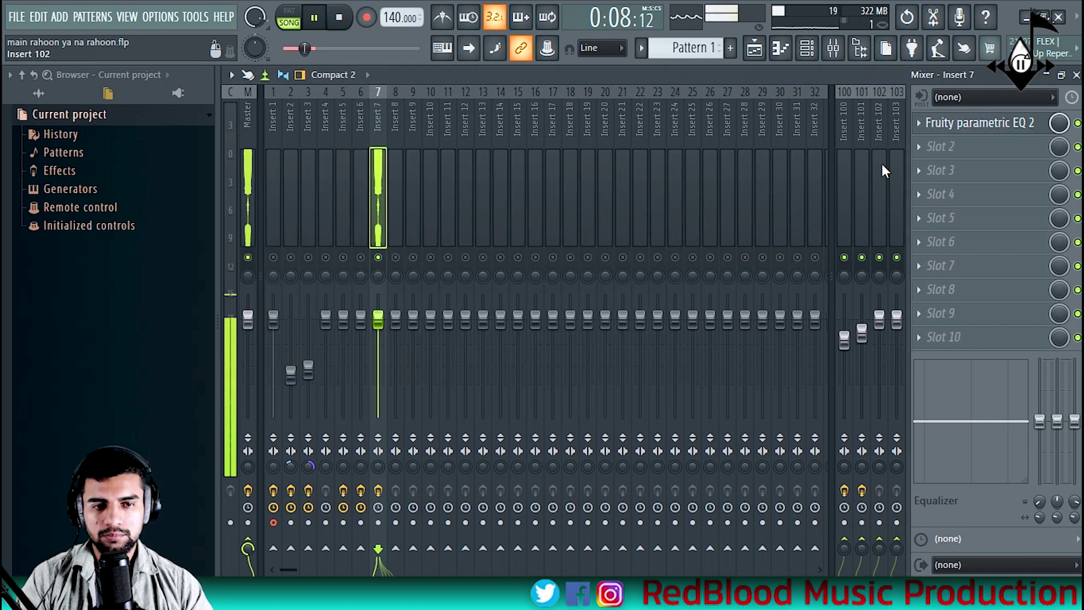
# Add Auto-Tune Evo to slot 3 of Insert 7 with key B, Retune Speed 18 and Humanize 13.
pyautogui.click(955, 170)
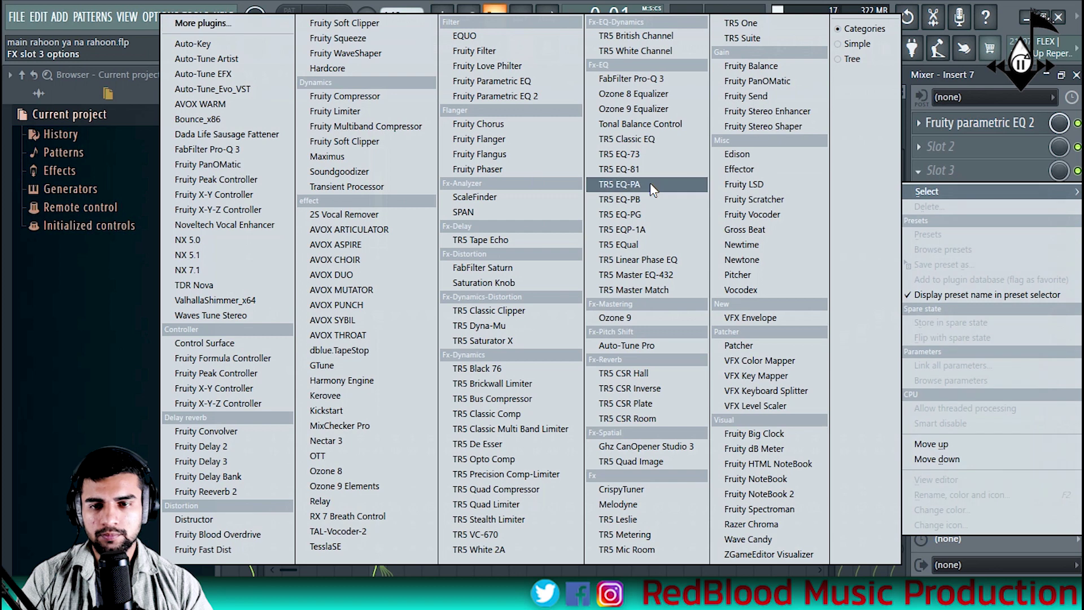
pyautogui.click(255, 89)
pyautogui.click(495, 224)
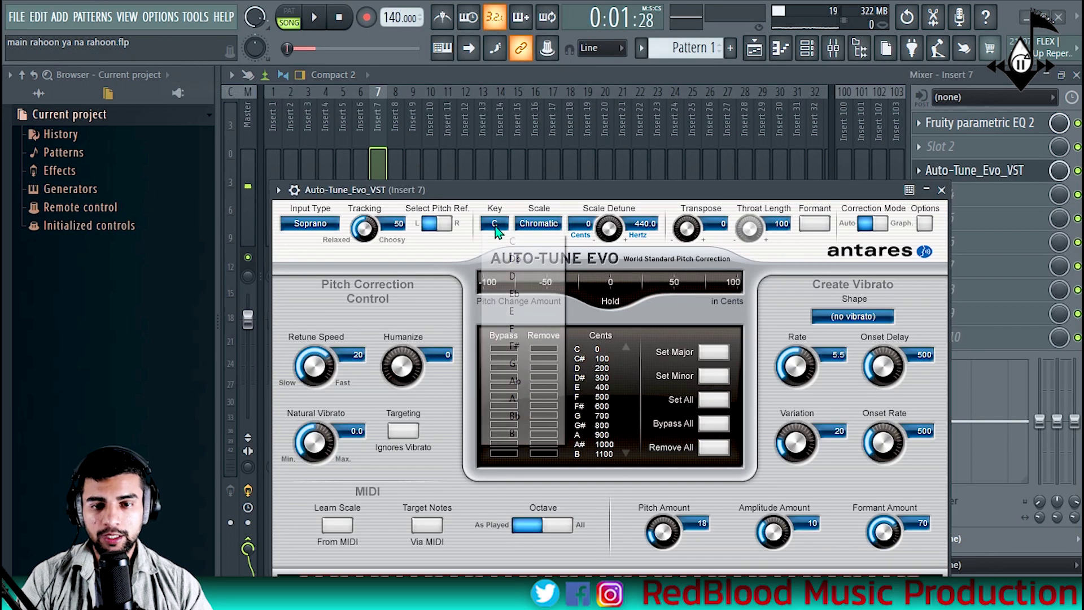
pyautogui.click(513, 433)
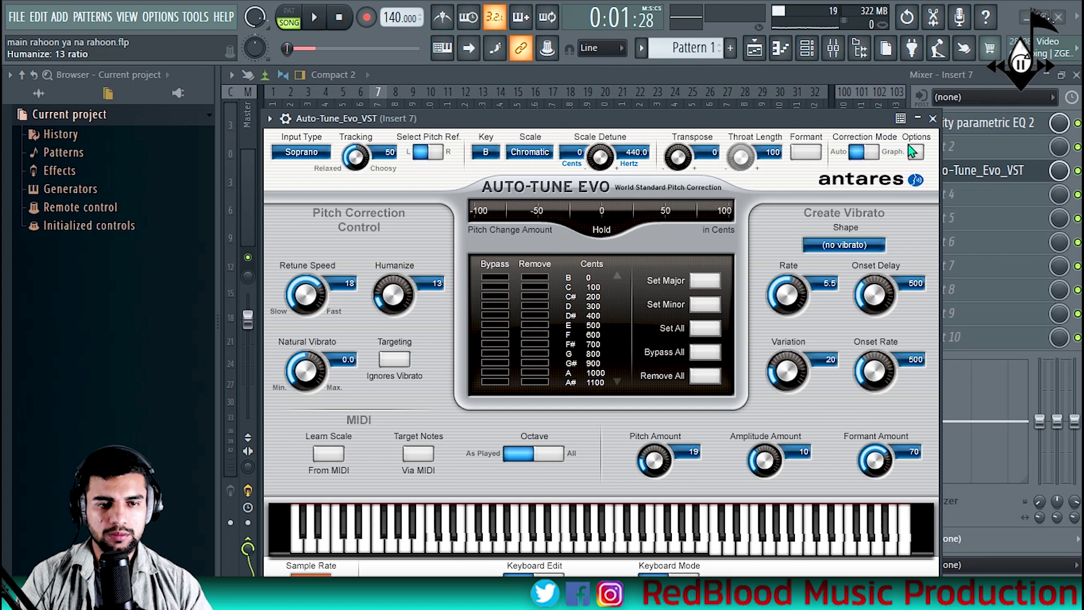
pyautogui.click(933, 120)
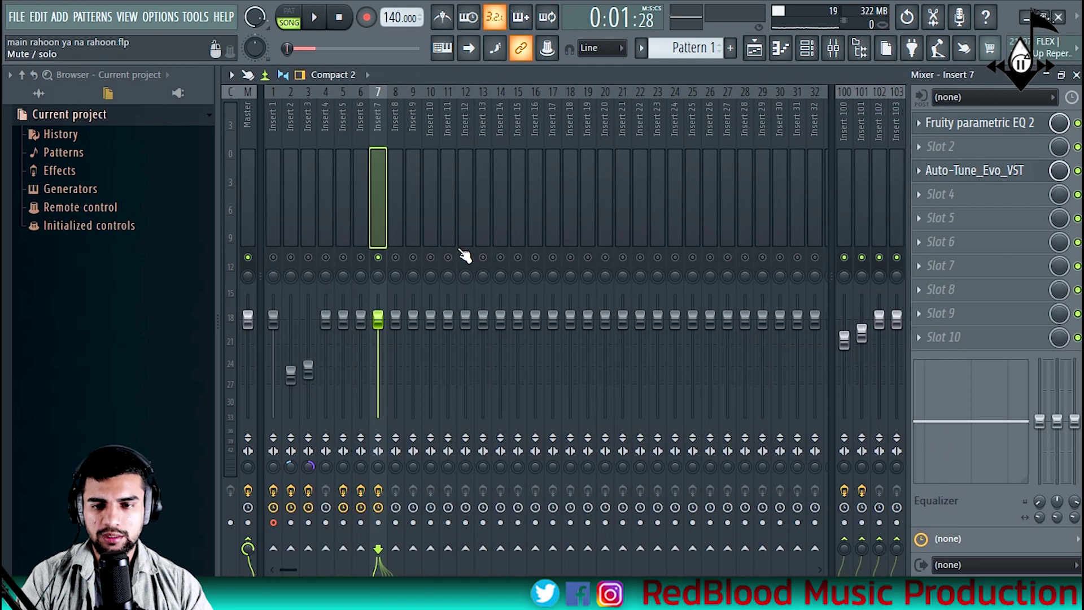
# Preview the harmony, merge the stereo separation on Insert 7, widen it on Insert 6, and unsolo the mixer tracks.
pyautogui.press('space')
pyautogui.press('space')
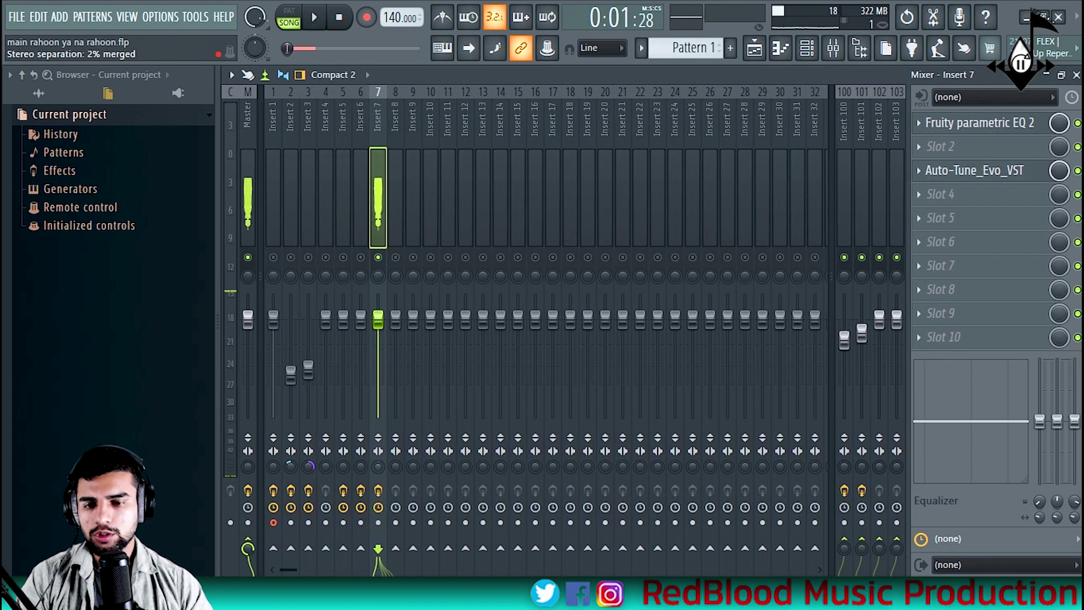
pyautogui.moveTo(360, 466); pyautogui.dragTo(360, 466)
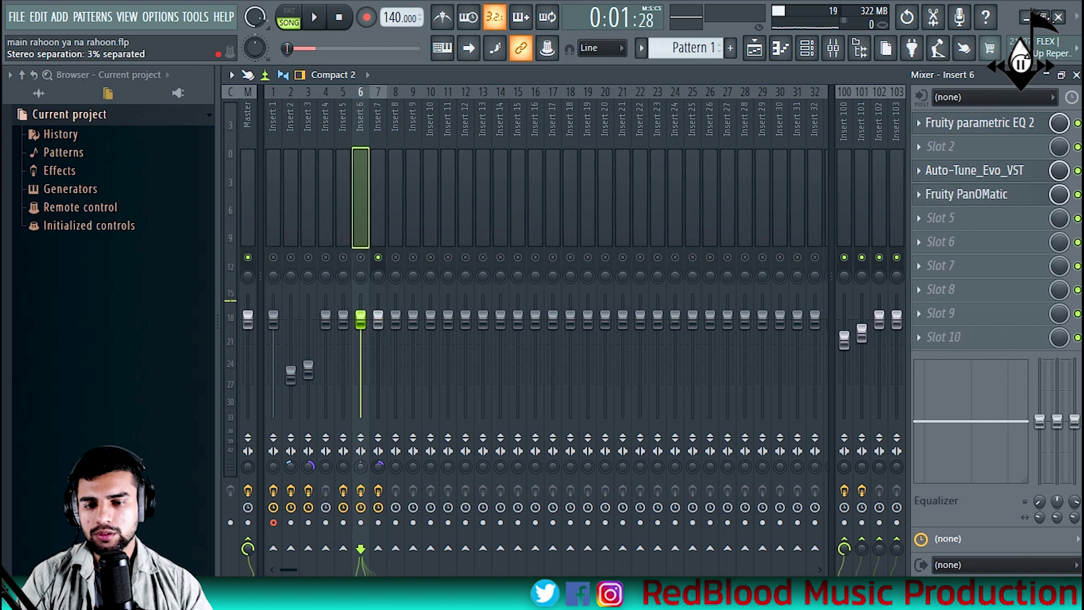
pyautogui.rightClick(346, 256)
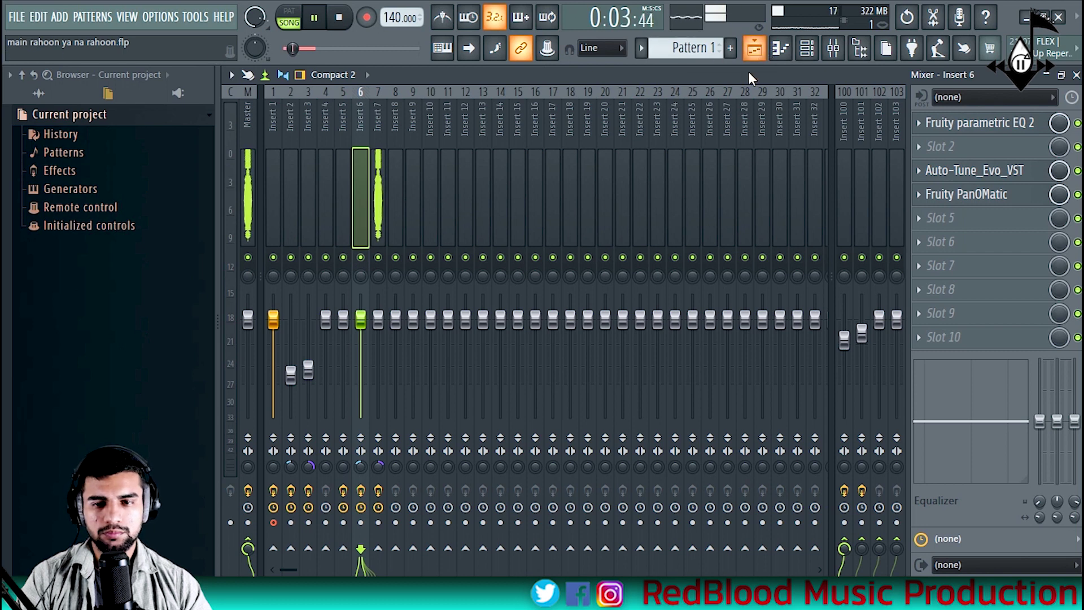
# Add Fruity PanOMatic to slot 4 of Insert 7 and make its window detached.
pyautogui.click(377, 170)
pyautogui.press('space')
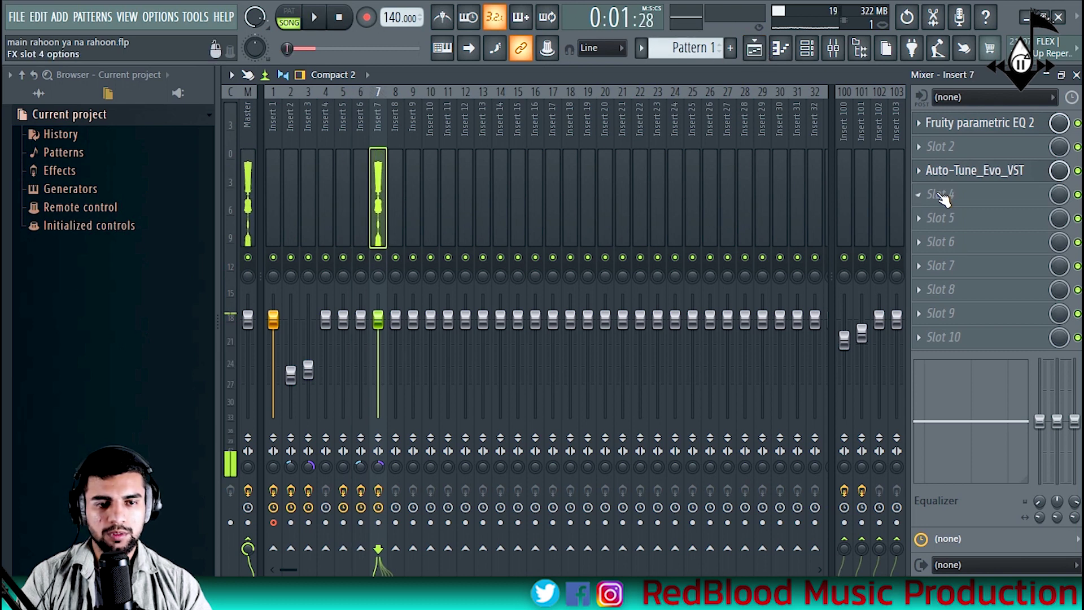
pyautogui.click(942, 196)
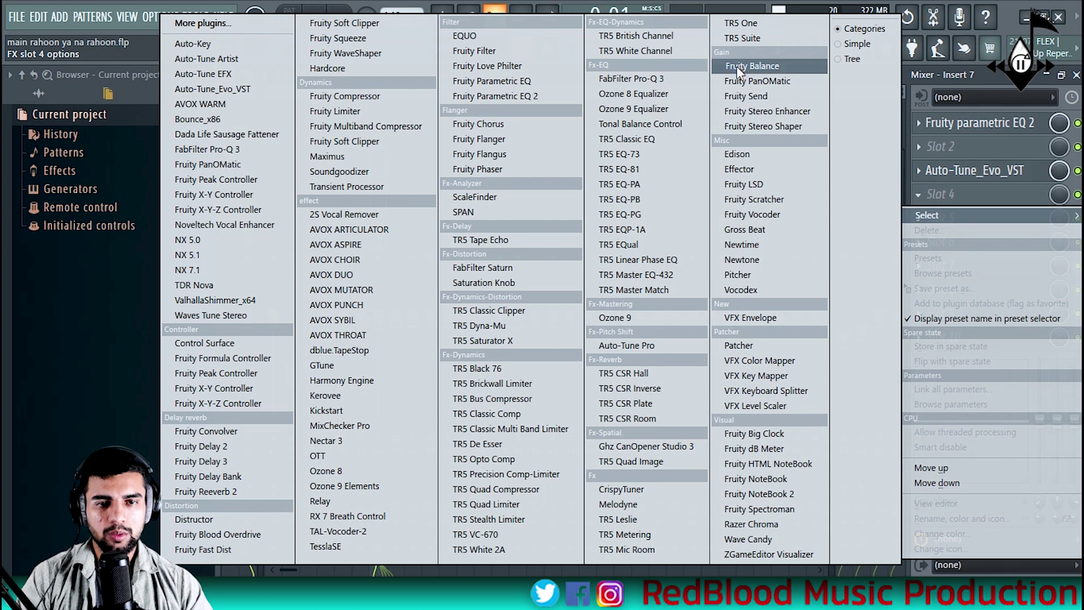
pyautogui.click(745, 80)
pyautogui.click(299, 210)
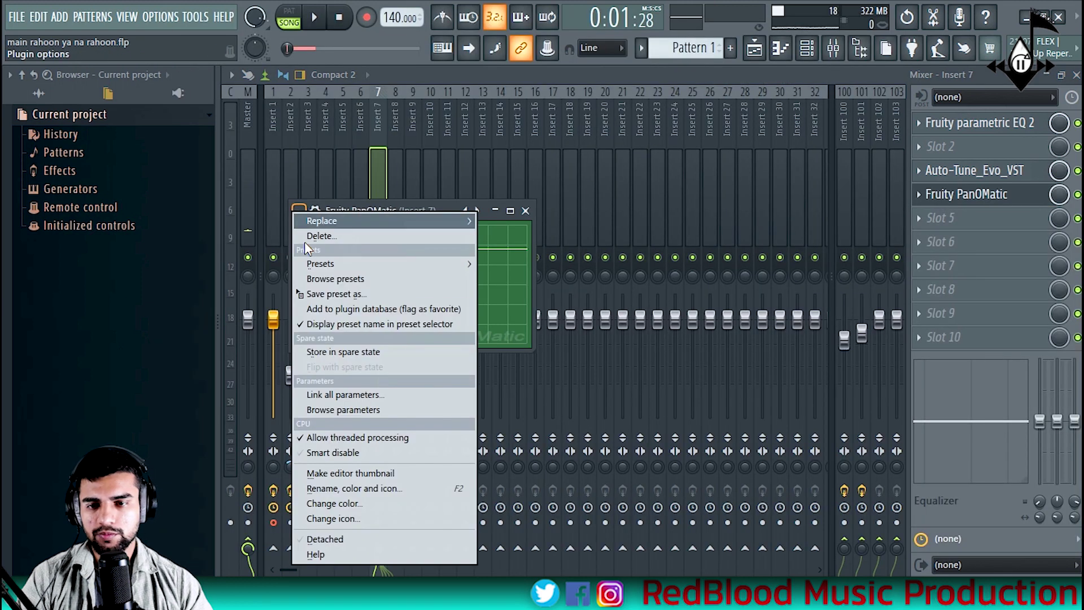
pyautogui.click(338, 539)
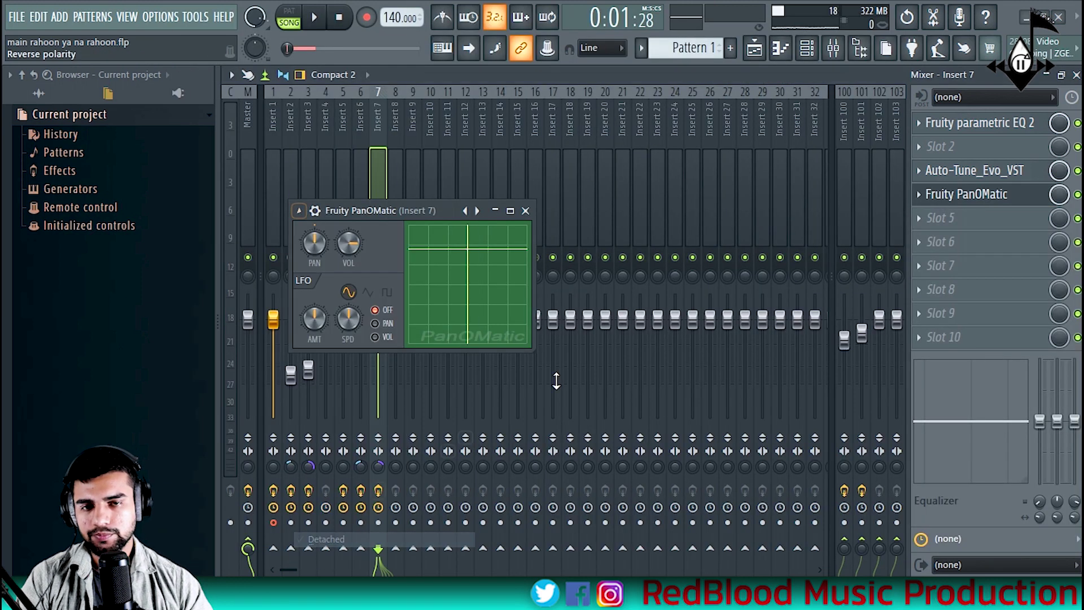
# Show the playlist with the PanOMatic window moved clear of the clips, and unmute Track 4 alongside Track 5.
pyautogui.click(755, 48)
pyautogui.moveTo(422, 208); pyautogui.dragTo(874, 194)
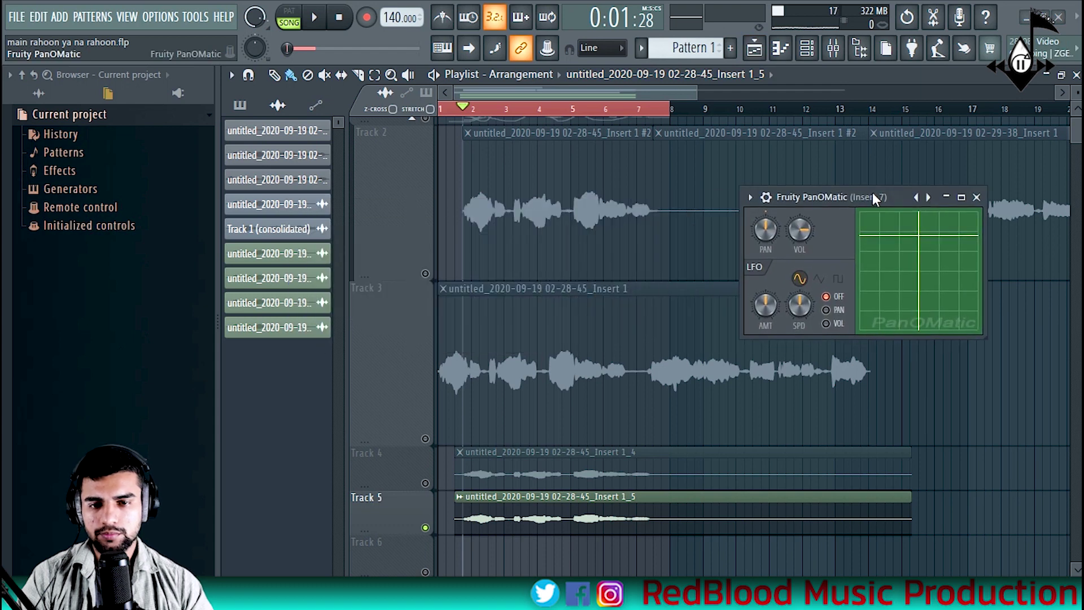
pyautogui.scroll(-2, 444, 339)
pyautogui.click(426, 393)
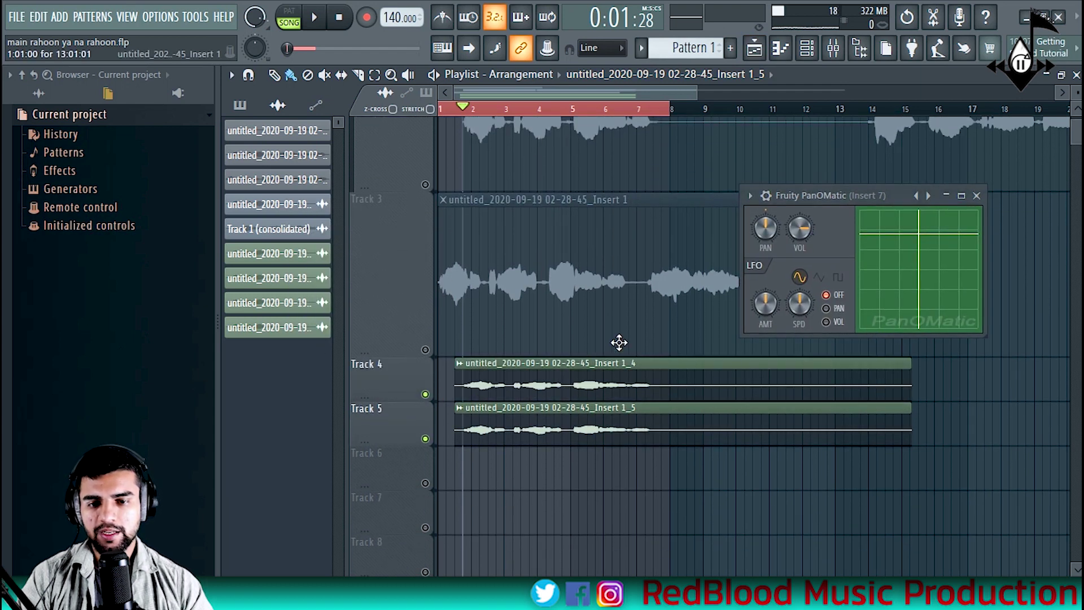
pyautogui.scroll(-2, 604, 339)
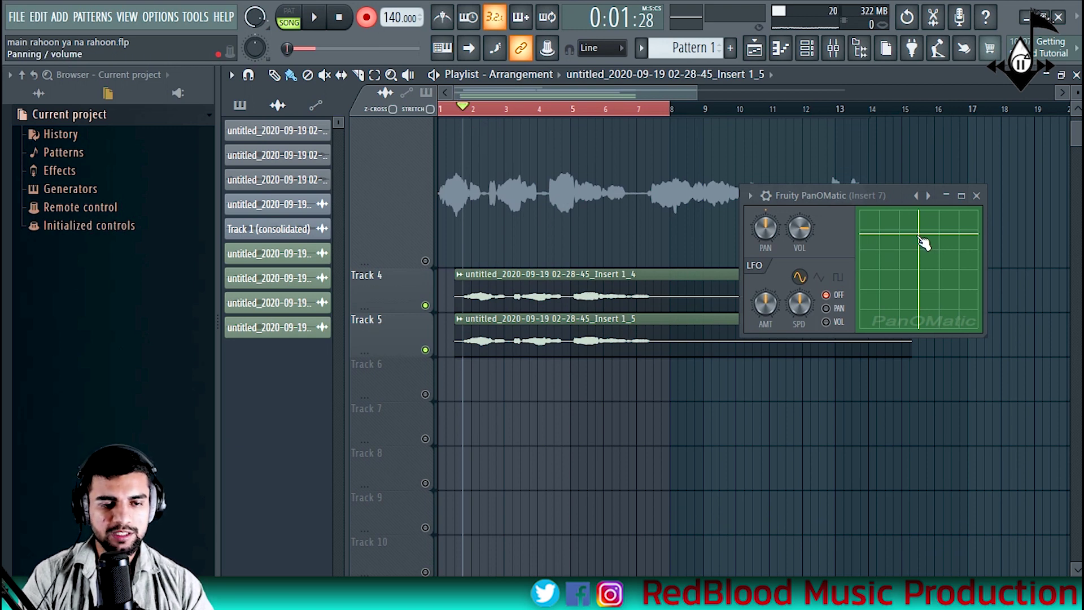
# Set Insert 7's PanOMatic far right and record its panning and volume movement as automation from before bar 2.
pyautogui.moveTo(924, 243); pyautogui.dragTo(975, 246)
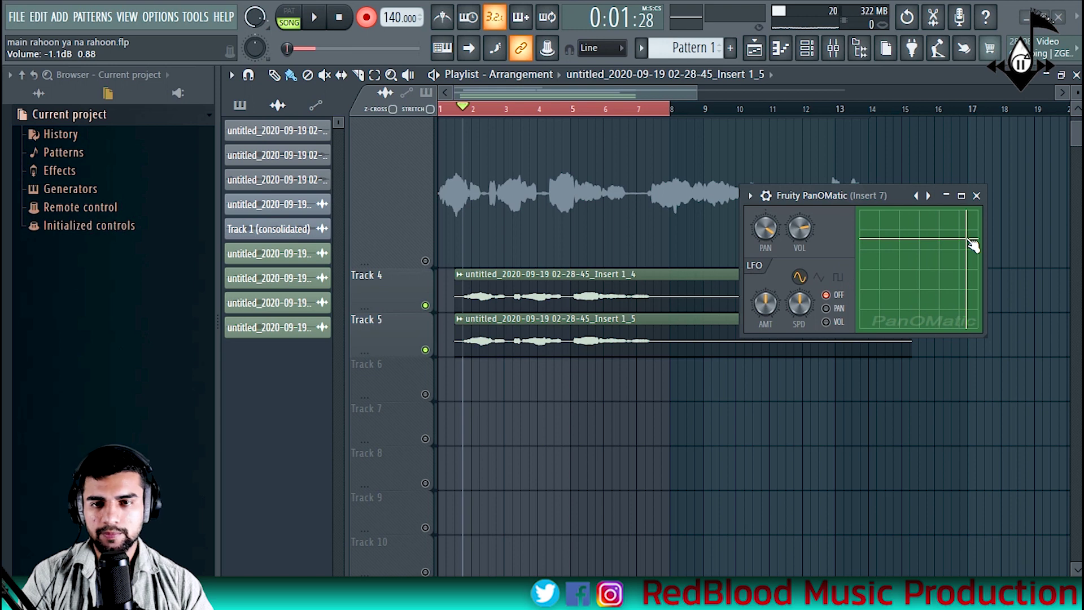
pyautogui.press('space')
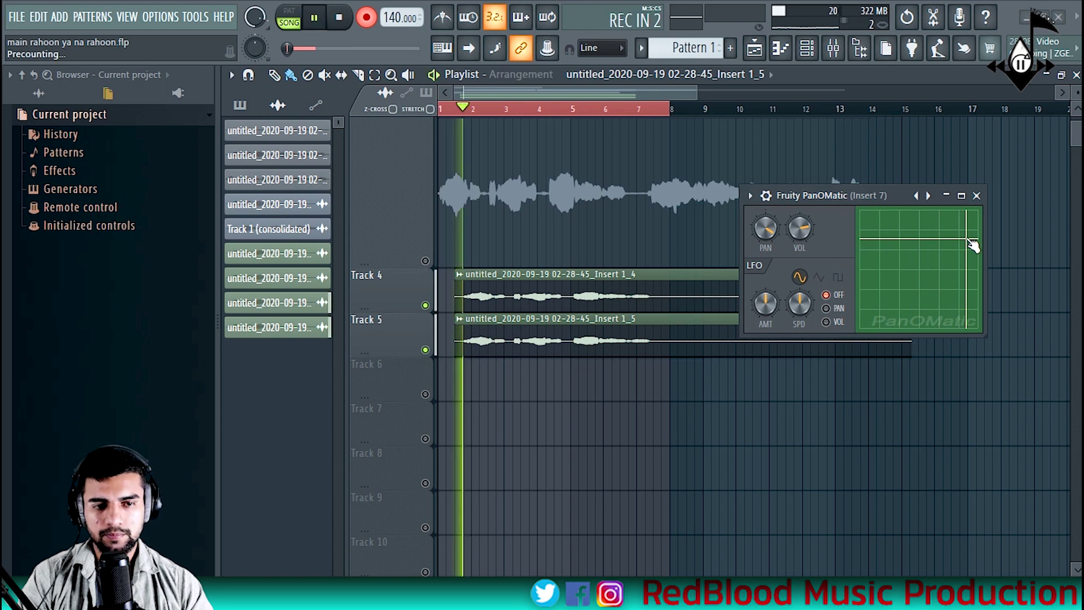
pyautogui.moveTo(971, 239)
pyautogui.mouseDown()
pyautogui.moveTo(893, 235)
pyautogui.moveTo(886, 244)
pyautogui.moveTo(961, 259)
pyautogui.moveTo(968, 235)
pyautogui.moveTo(893, 244)
pyautogui.moveTo(937, 261)
pyautogui.moveTo(960, 249)
pyautogui.mouseUp()
pyautogui.press('space')
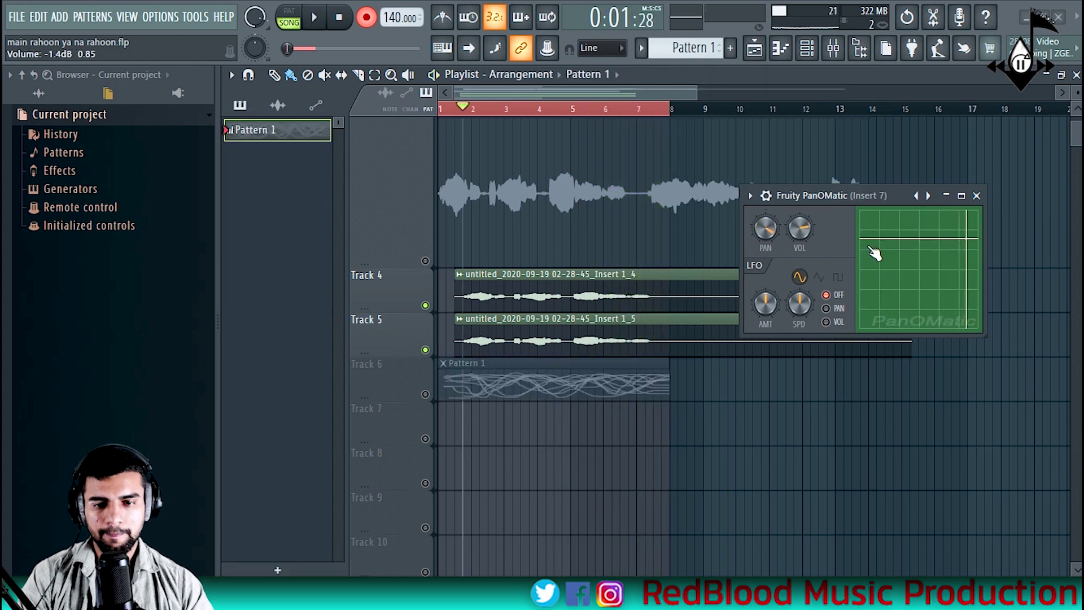
# Close Insert 7's PanOMatic window and bring Track 6 back into playback alongside both harmony tracks, with Tracks 1 and 2 on.
pyautogui.click(977, 196)
pyautogui.press('F9')
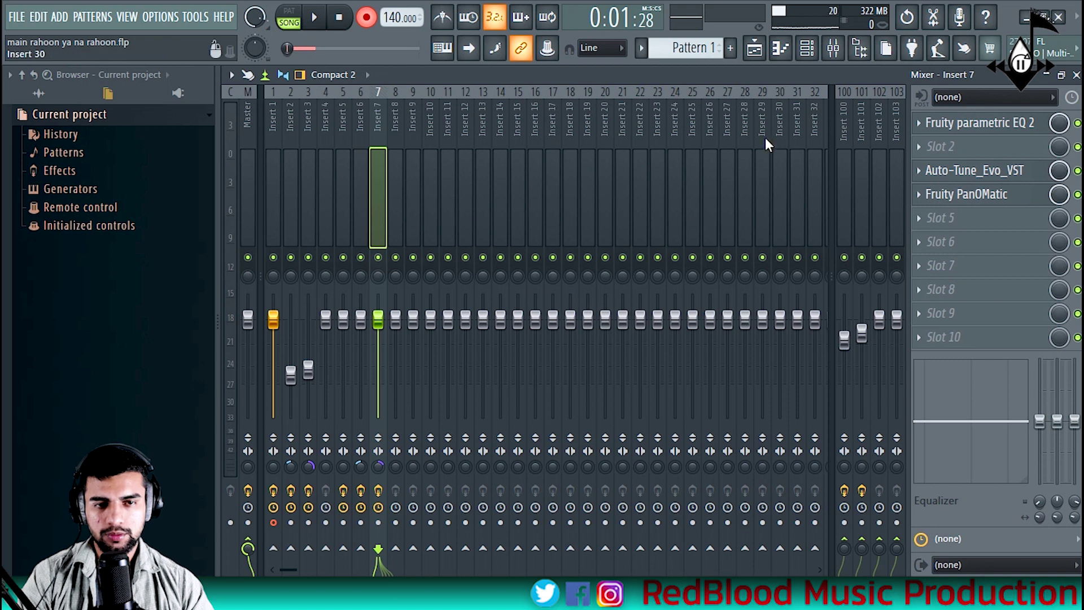
pyautogui.click(767, 48)
pyautogui.scroll(5, 424, 390)
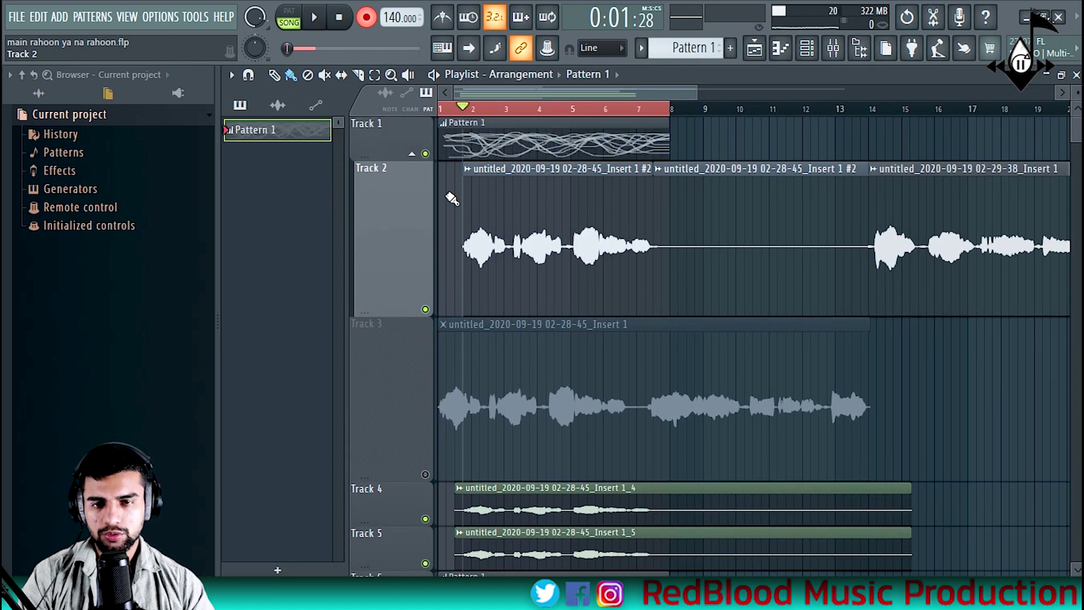
pyautogui.scroll(-5, 535, 322)
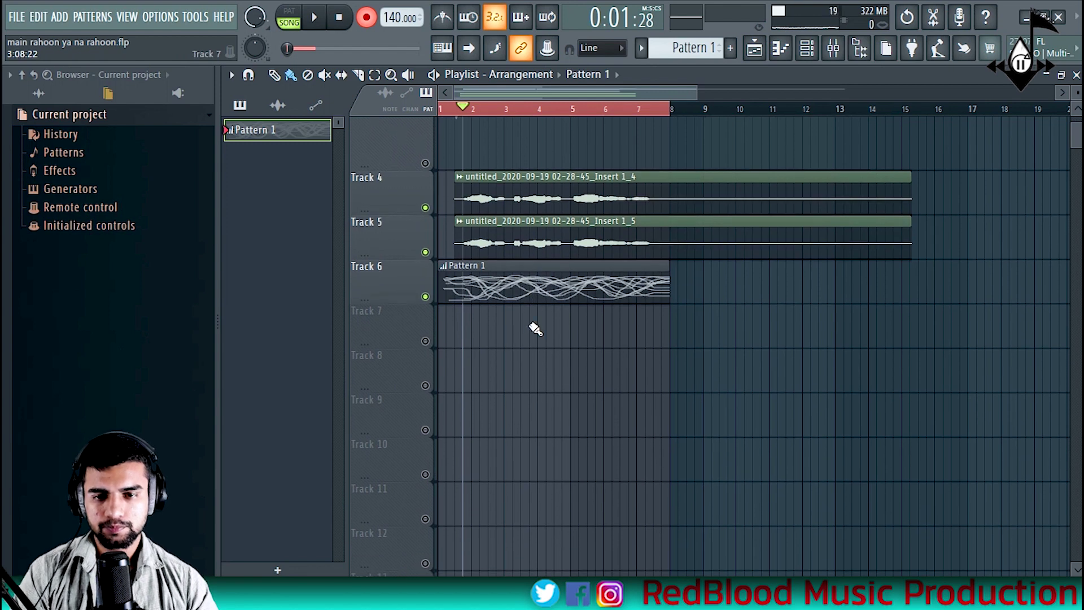
# Bring up the mixer, turn off the countdown before recording, and disarm recording.
pyautogui.click(833, 52)
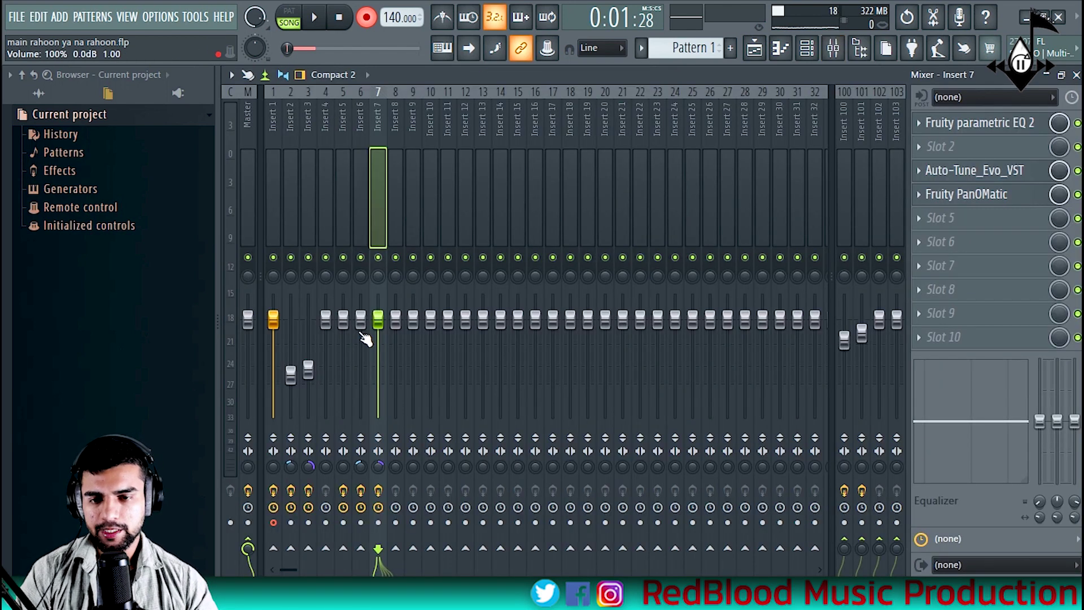
pyautogui.click(495, 17)
pyautogui.click(367, 16)
# Lower the faders of both harmony inserts during playback, Insert 6 moderately and Insert 7 to about -11.5 dB.
pyautogui.press('space')
pyautogui.moveTo(360, 320); pyautogui.dragTo(360, 339)
pyautogui.moveTo(378, 320); pyautogui.dragTo(378, 367)
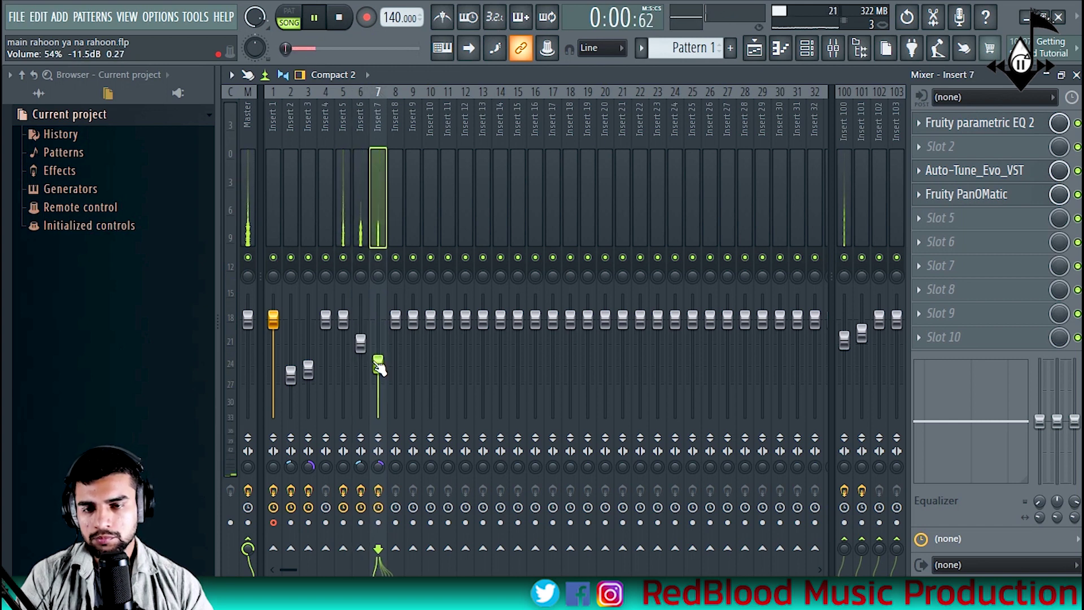
pyautogui.press('space')
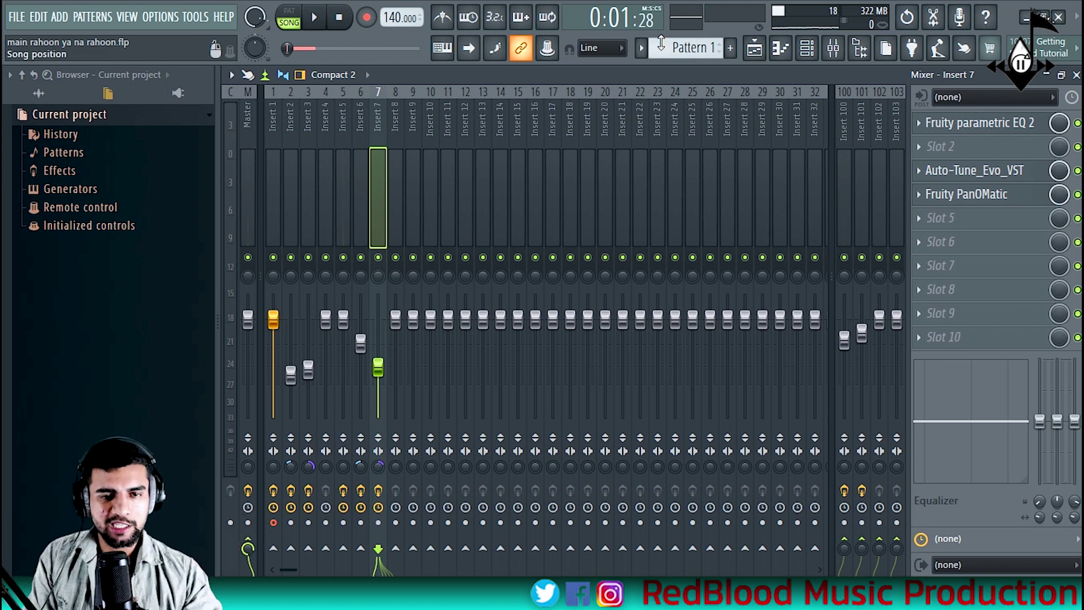
# Set the playlist's song position near the start of bar 1 and play back the lead vocal together with both harmonies.
pyautogui.click(755, 48)
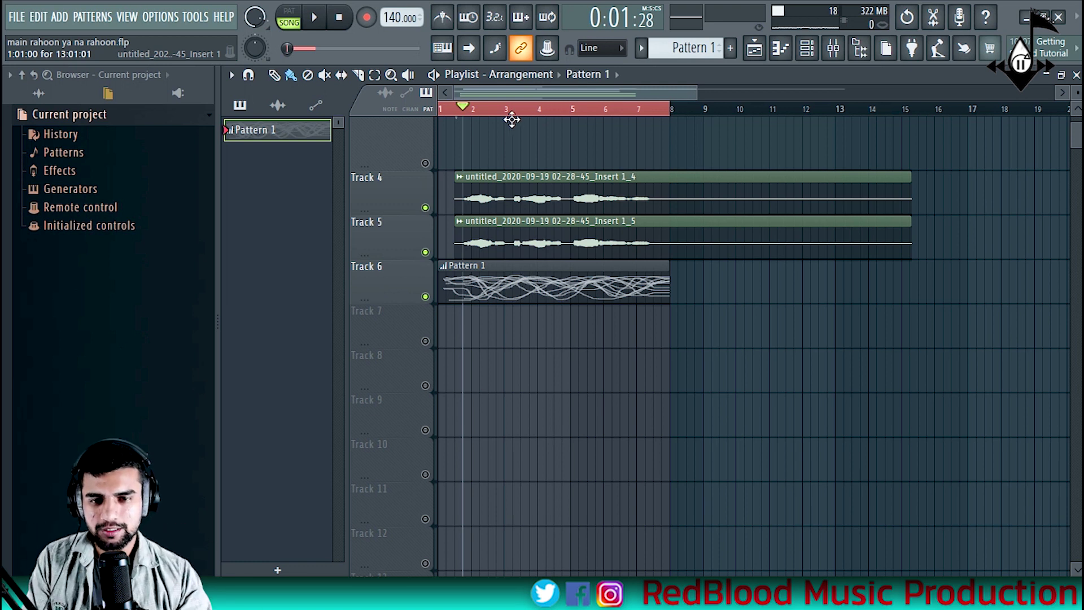
pyautogui.click(454, 116)
pyautogui.moveTo(457, 116); pyautogui.dragTo(450, 111)
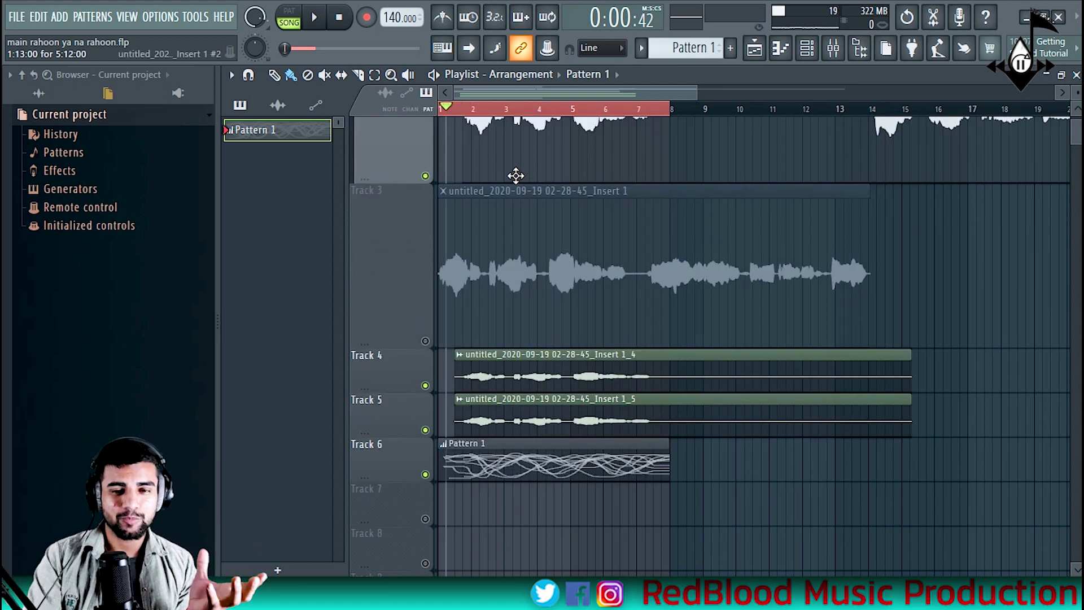
pyautogui.scroll(3, 537, 176)
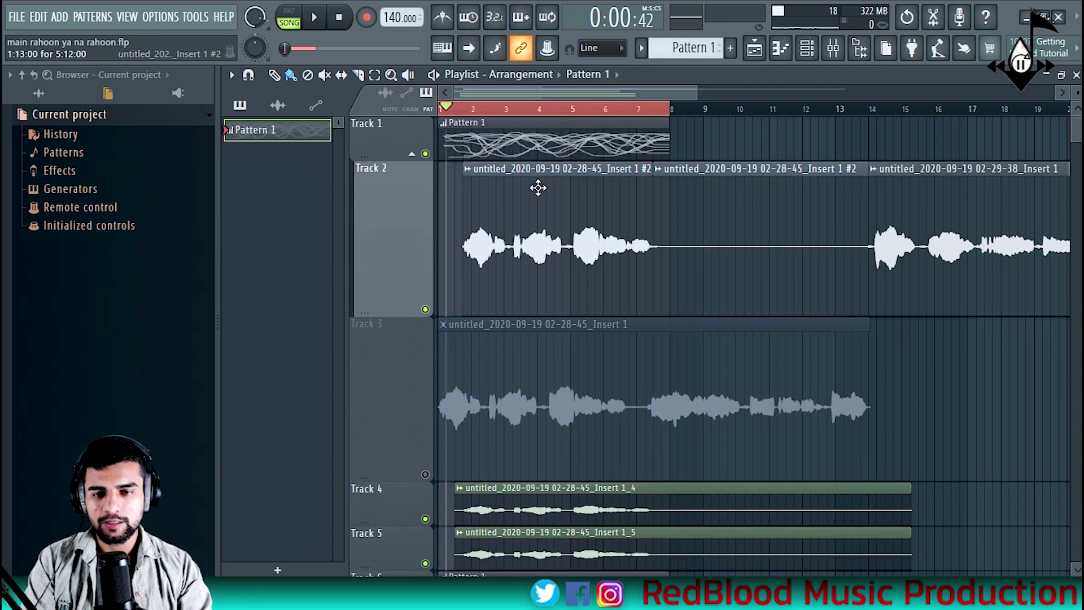
pyautogui.press('space')
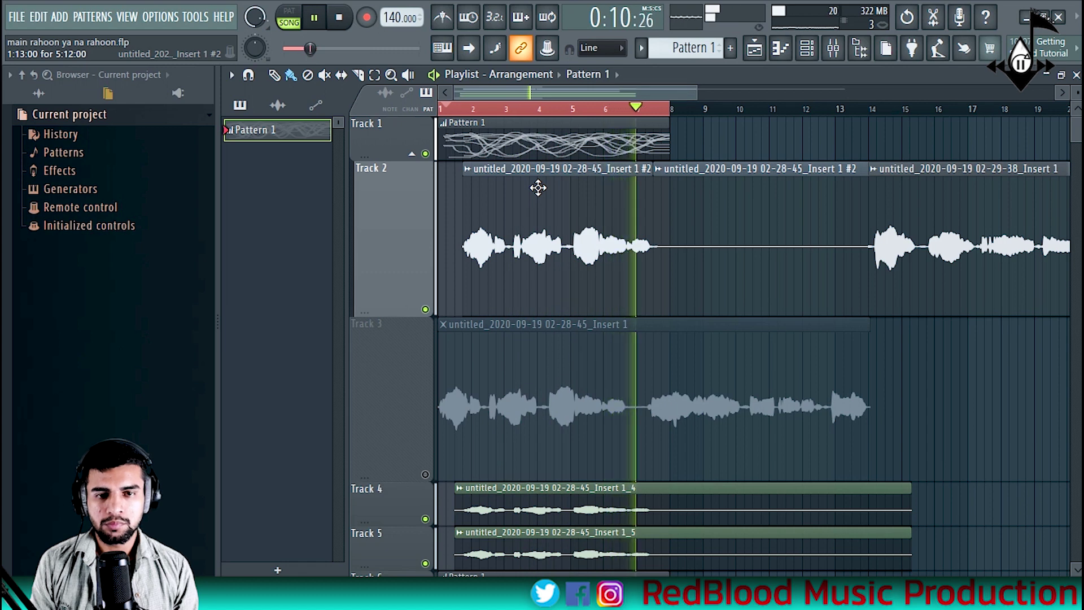
pyautogui.press('space')
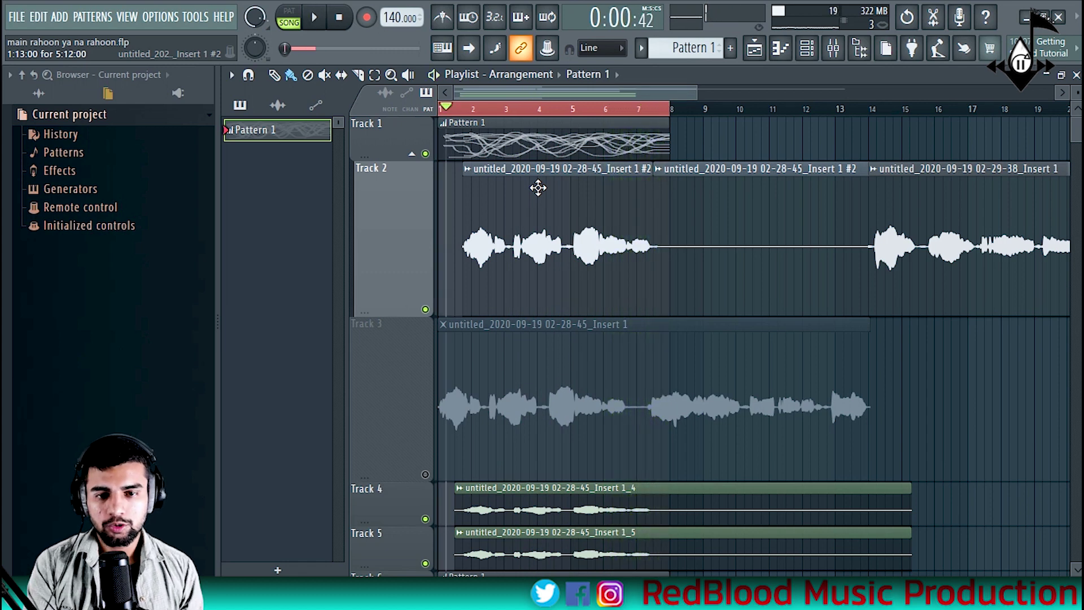